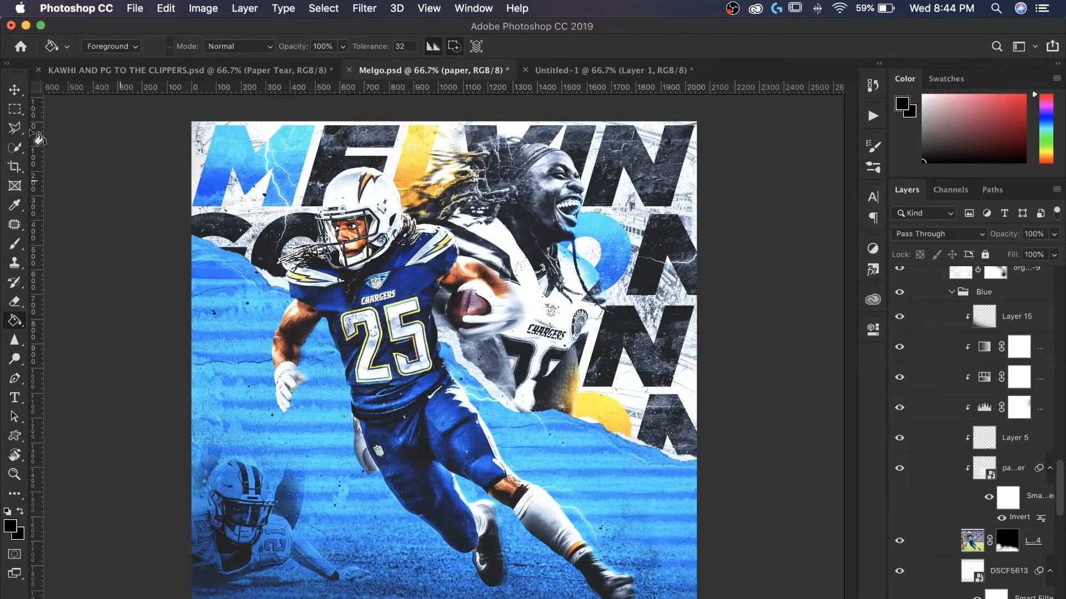
- Examine the layer stack of the Melgo poster, expanding its paper group
drag(2, 86, 12, 86)
click(22, 85)
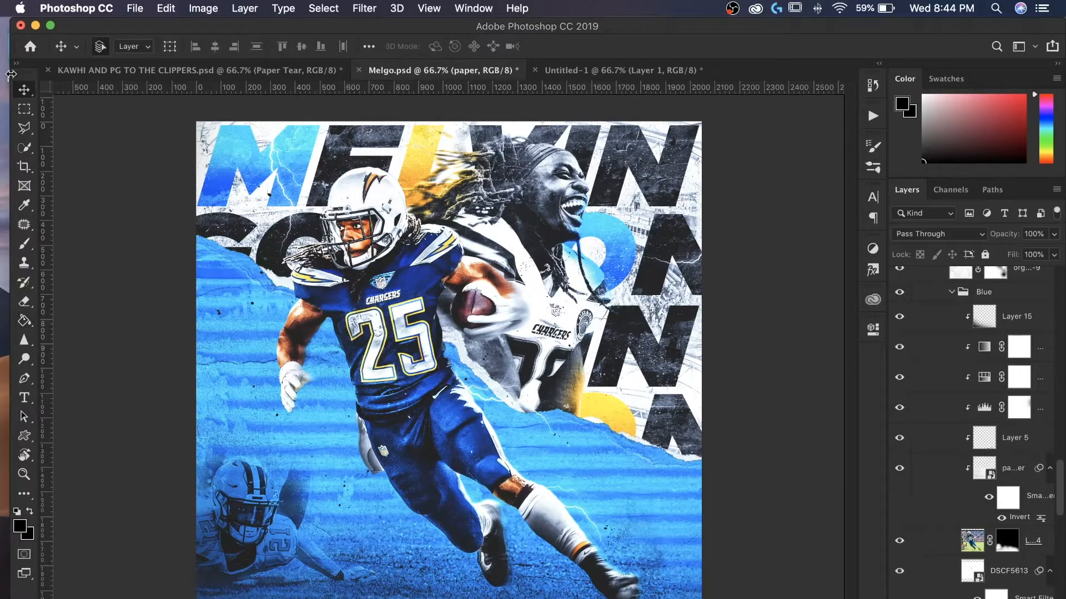
click(7, 76)
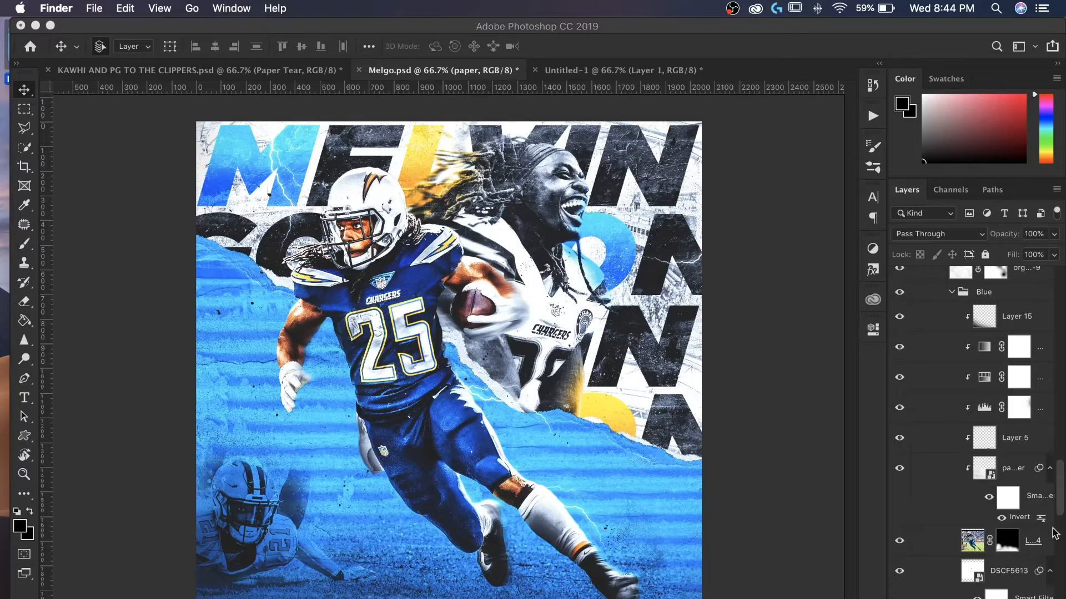
scroll(932, 454, down, 5)
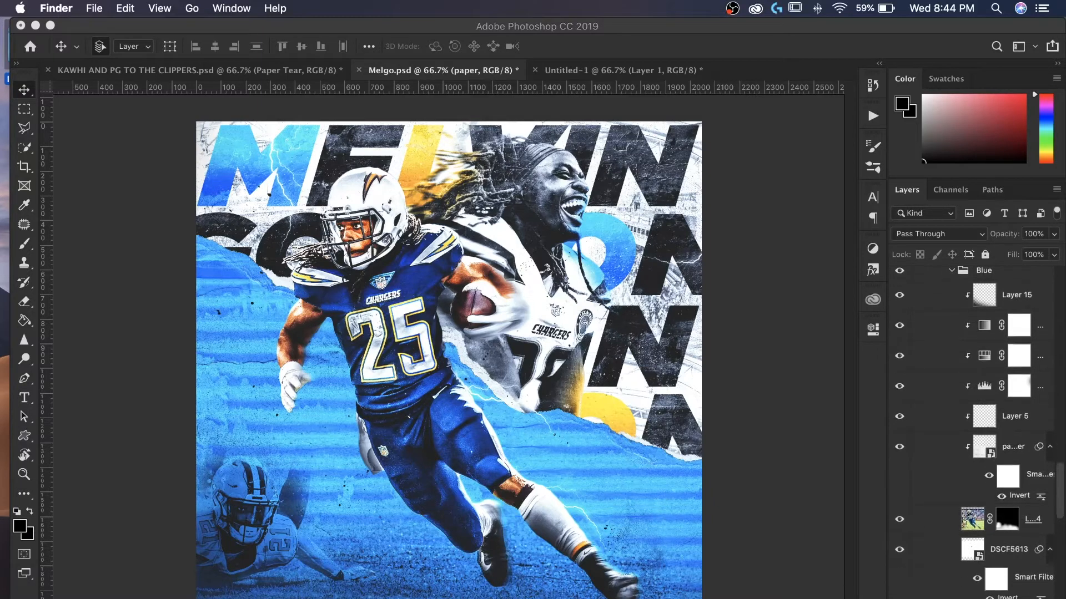
click(963, 522)
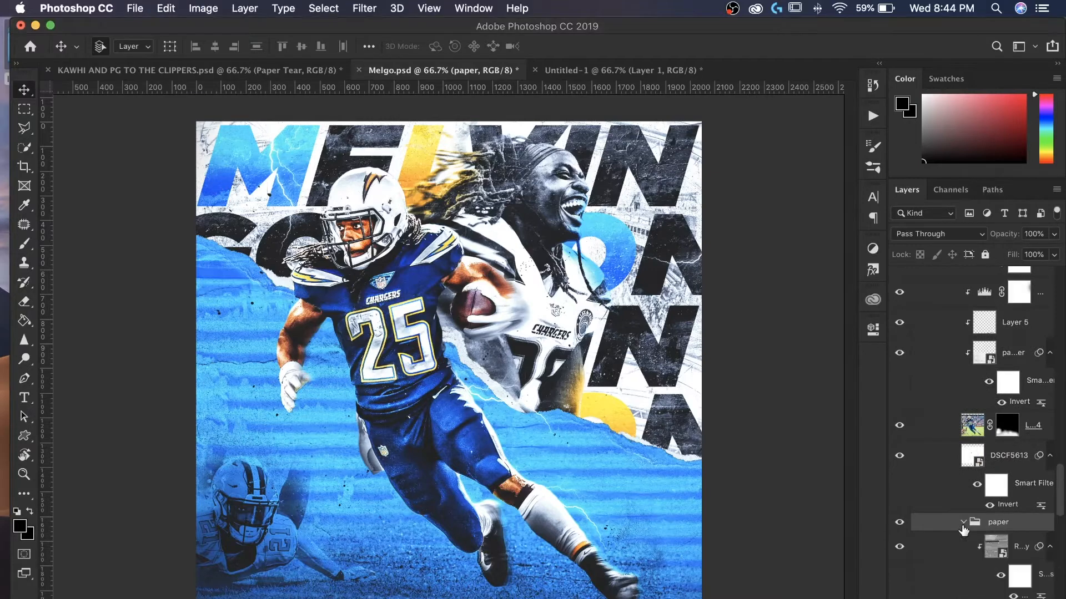
scroll(960, 538, down, 5)
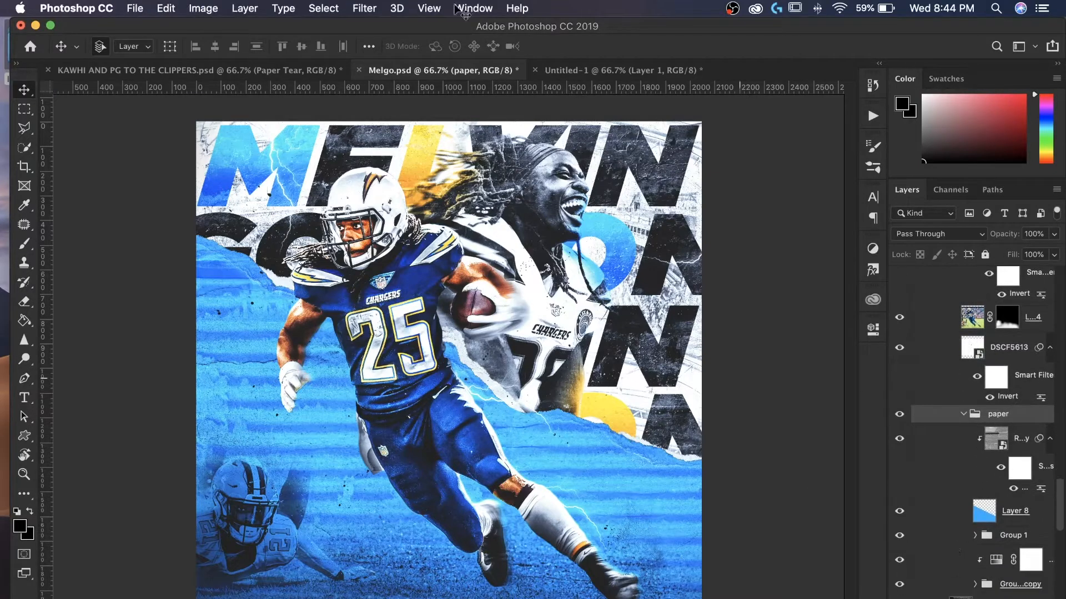
- Draw a triangular polygonal lasso selection across the lower-left of the Untitled-1 canvas, bounded by a diagonal edge
click(573, 71)
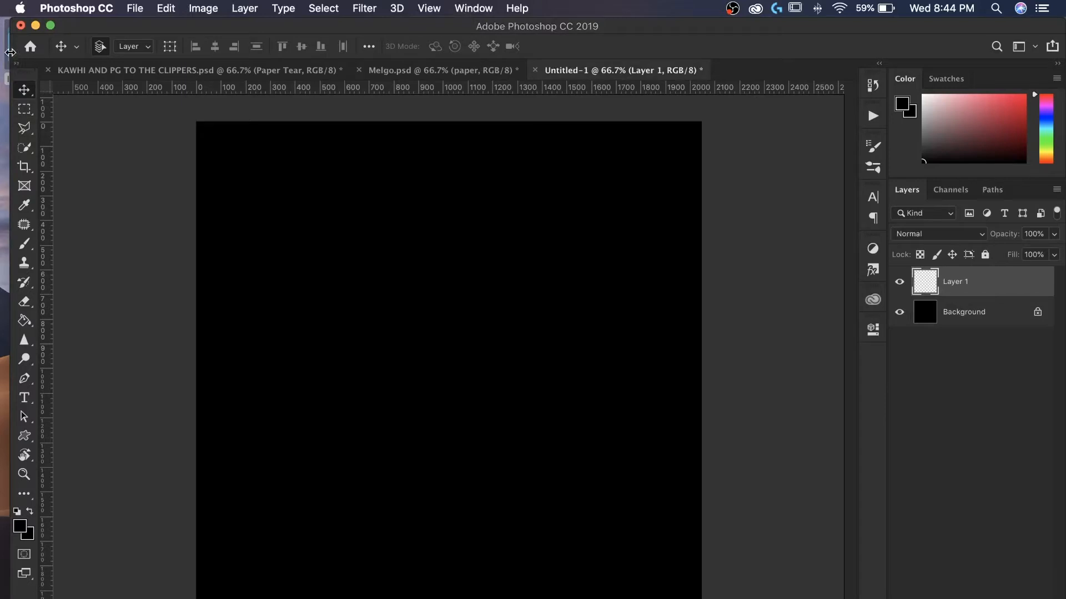
drag(10, 114, 1, 114)
click(14, 127)
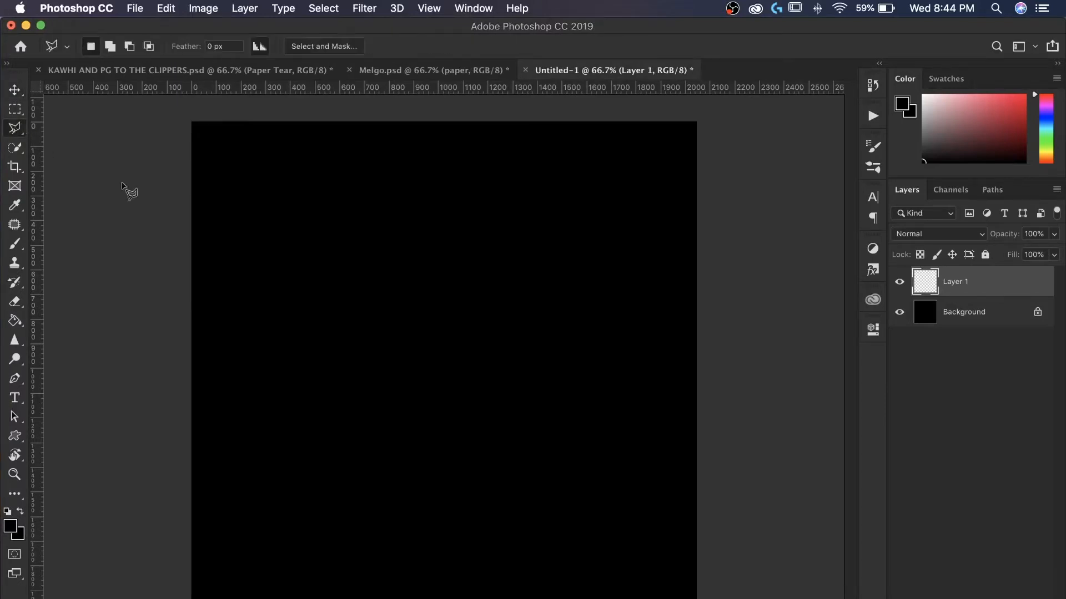
click(153, 210)
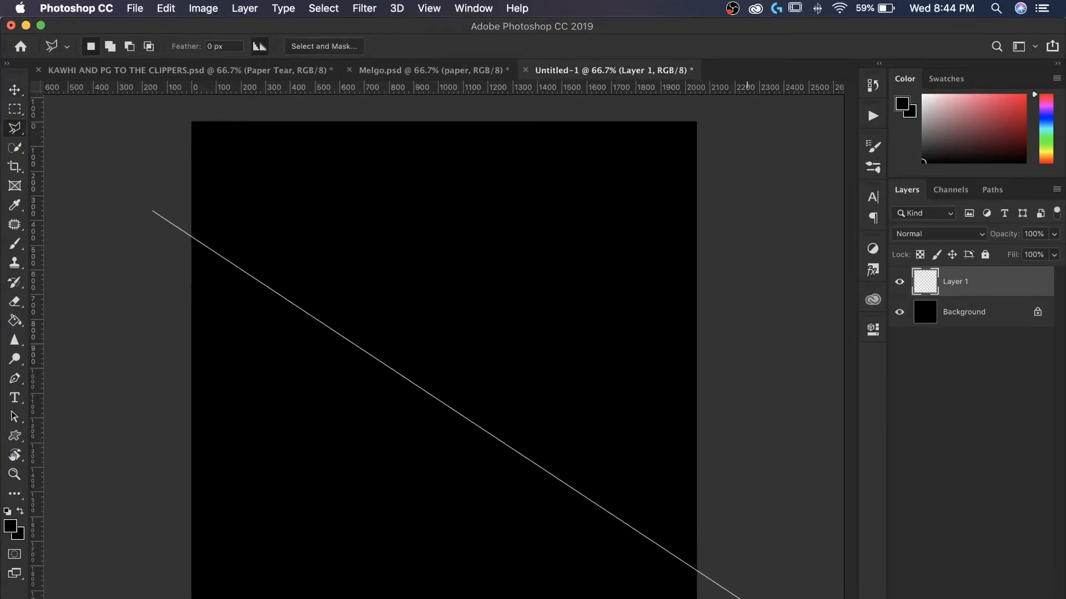
click(133, 598)
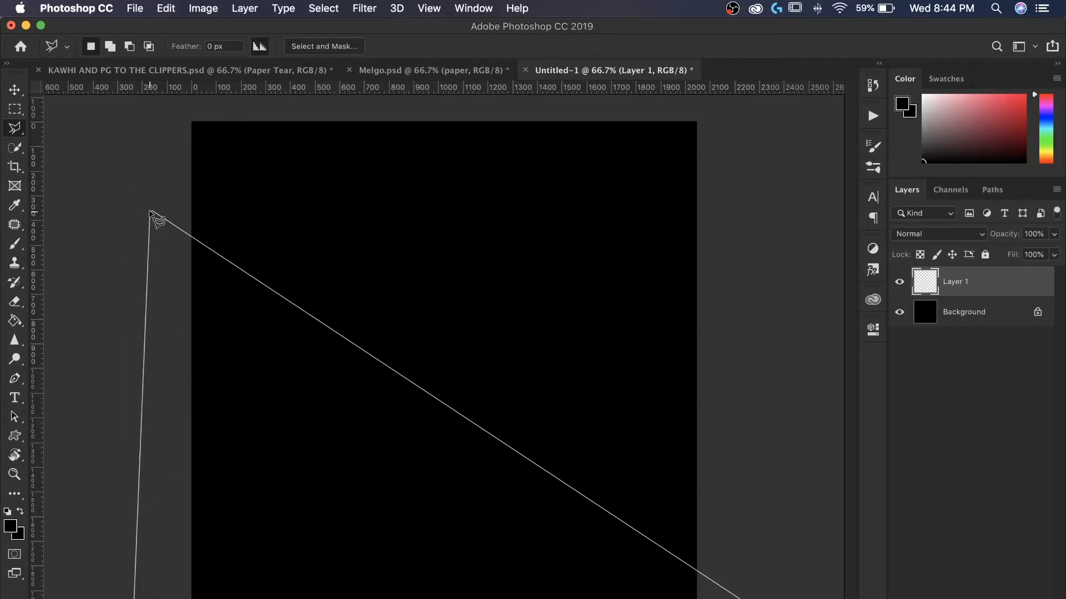
click(152, 211)
- Fill the selection on Layer 1 with light blue (H 199, S 100%, B 100%) and deselect
right_click(294, 362)
click(357, 543)
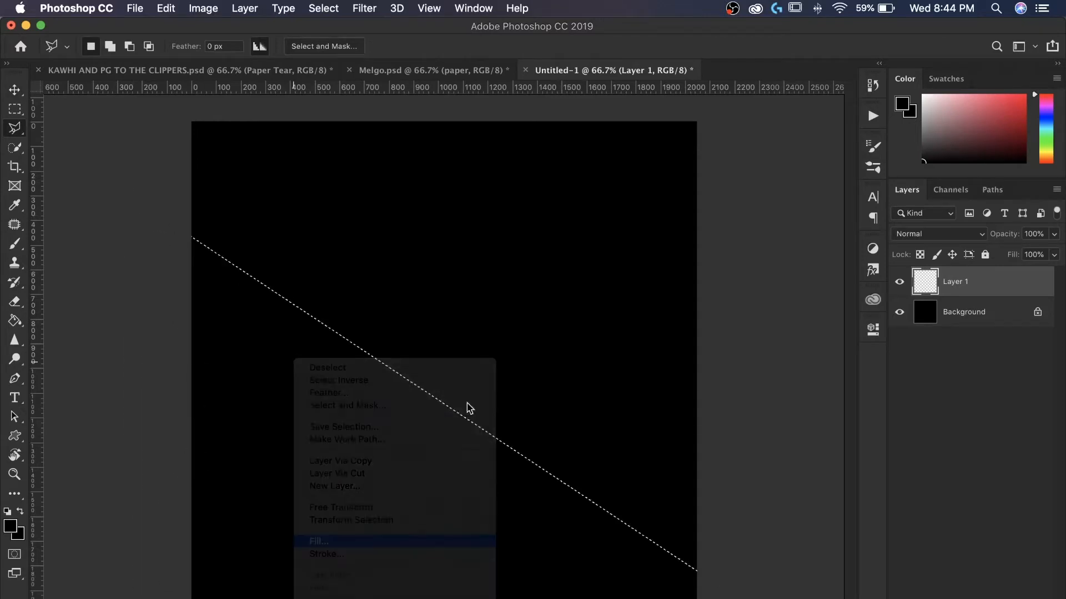
click(693, 146)
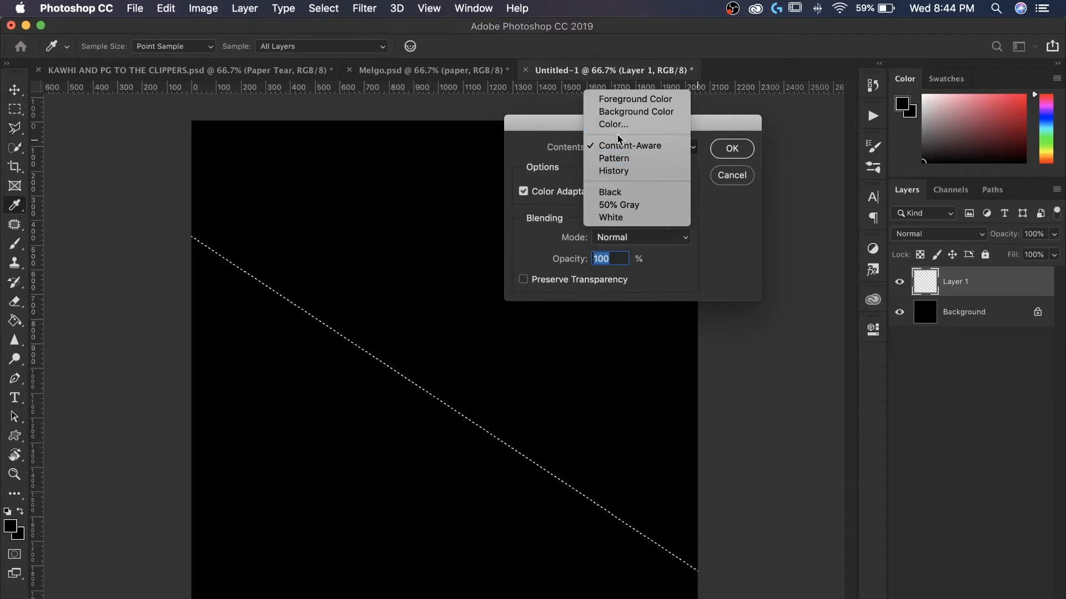
click(611, 128)
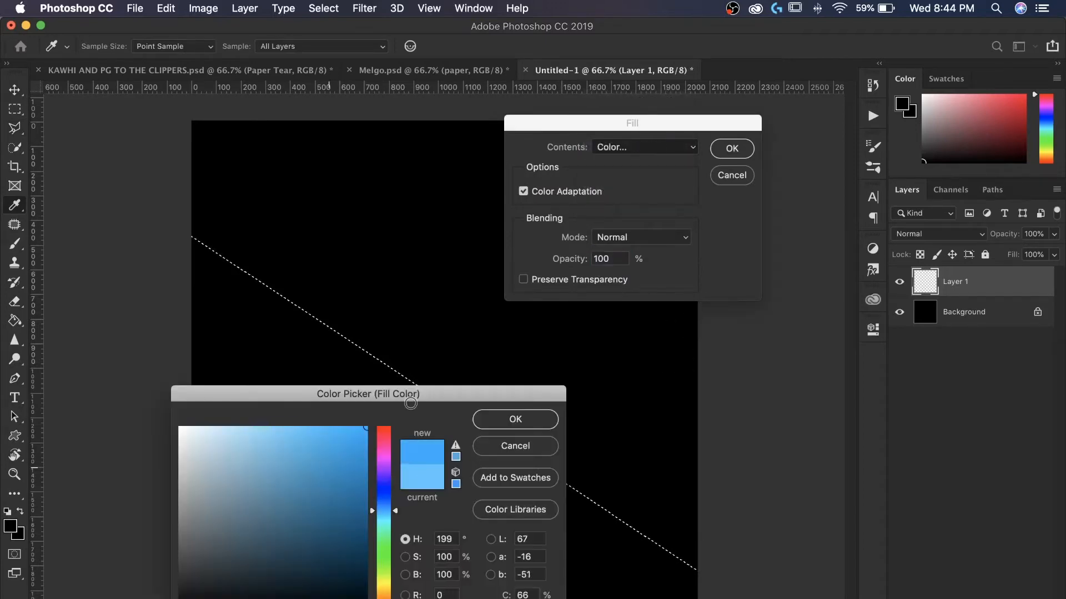
click(515, 419)
click(727, 156)
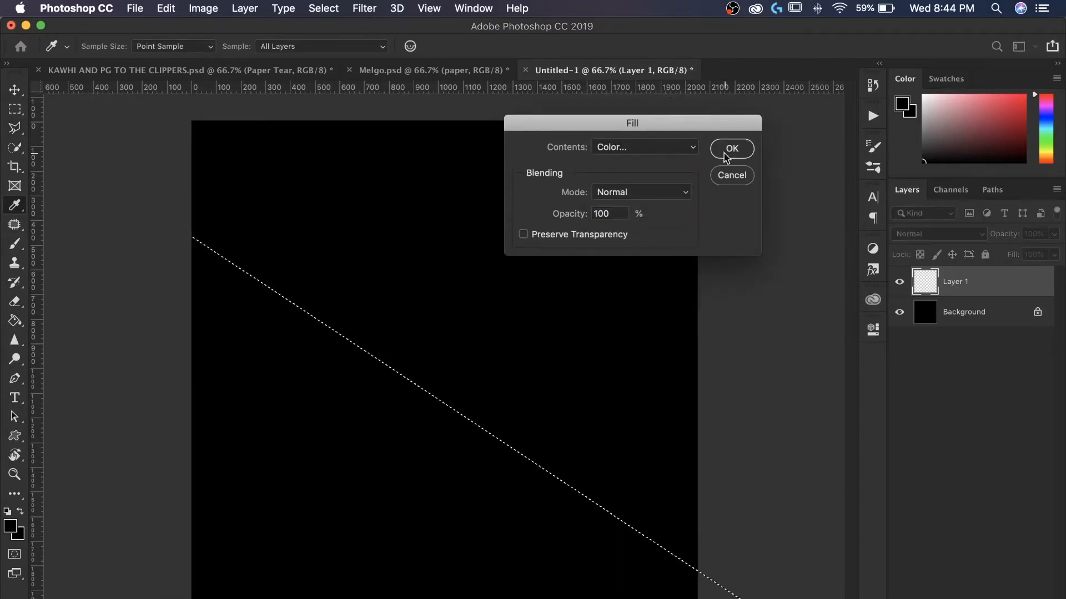
right_click(552, 392)
click(895, 268)
key(super+d)
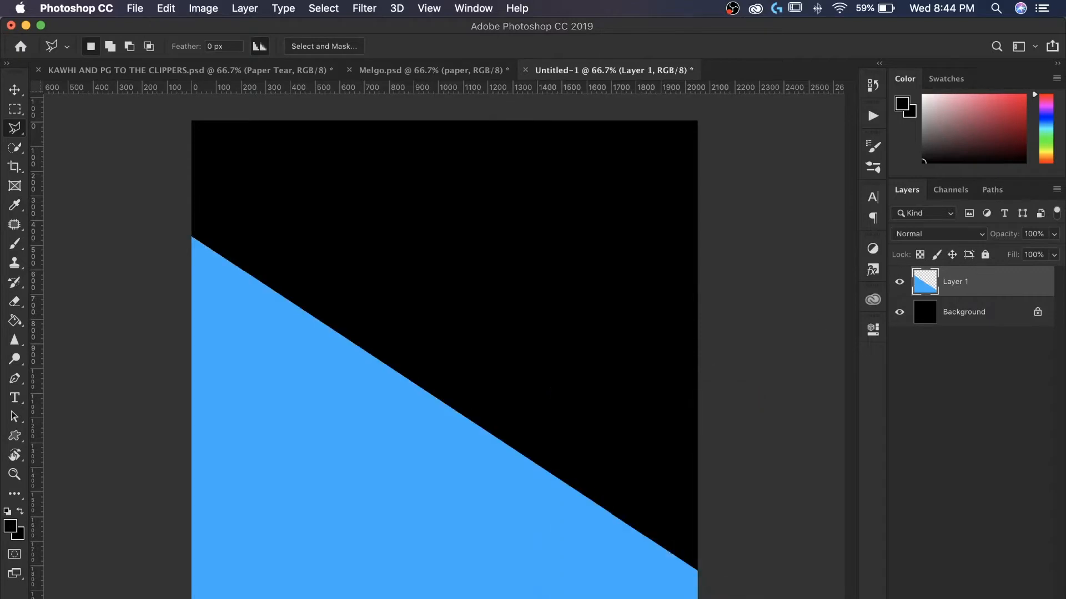
- Add a new layer above Layer 1 and make it a clipping mask
key(super+alt+shift+n)
right_click(942, 282)
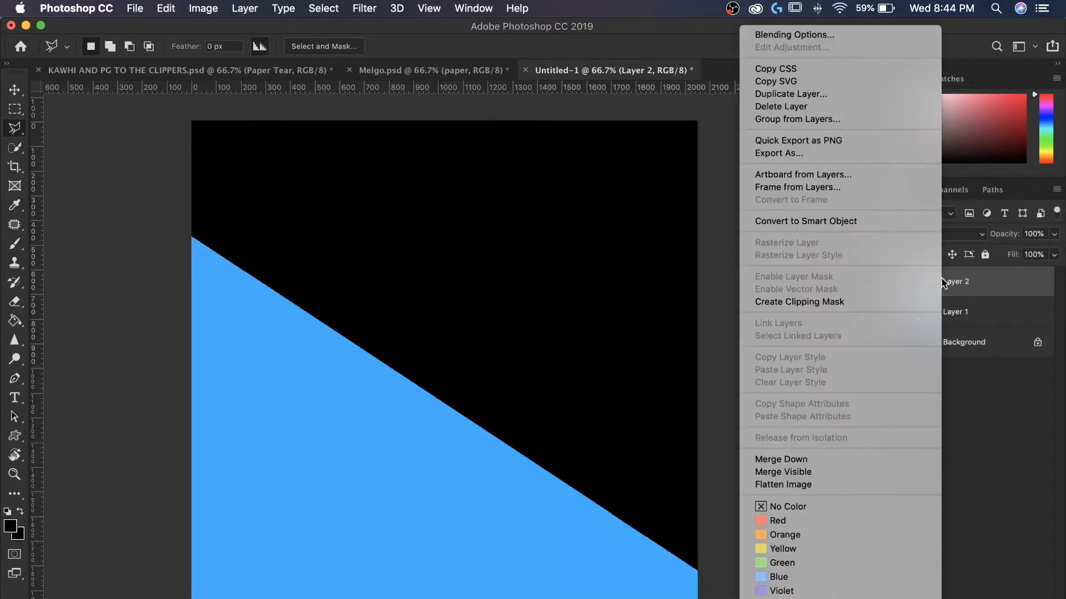
click(790, 306)
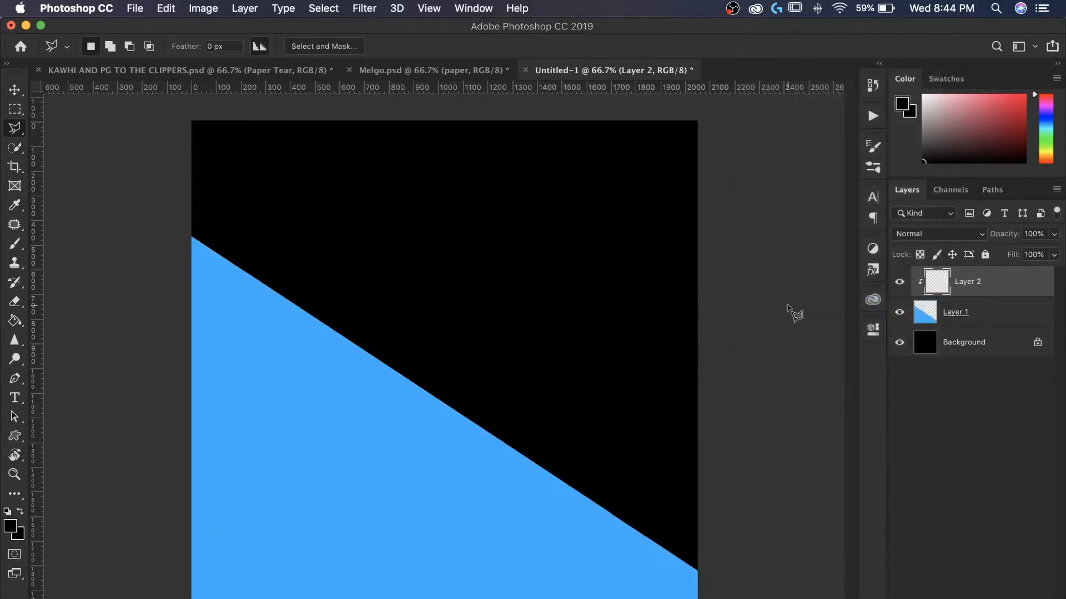
- Place the Rough _ Worn Out Cardboard Vol. 1 - 02 texture from the Effects Grunge folder
key(super+shift+p)
click(286, 195)
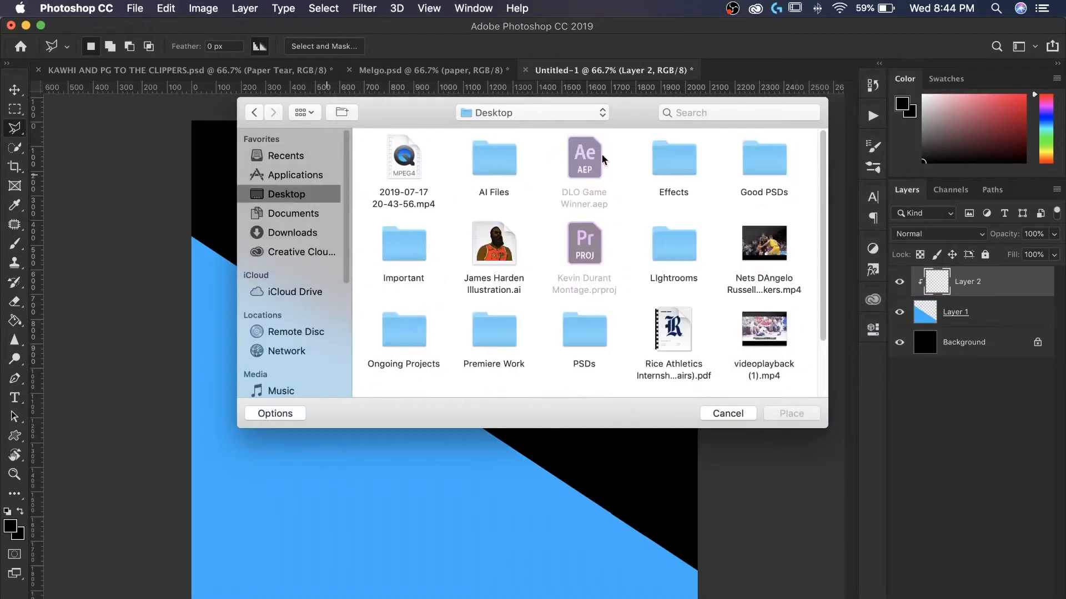
double_click(675, 167)
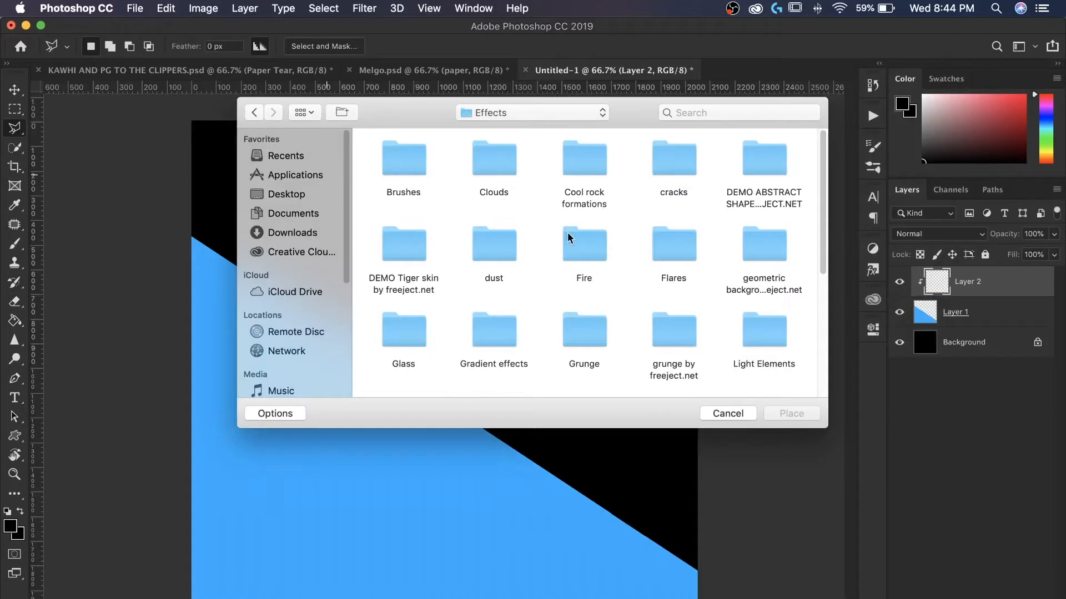
scroll(578, 309, down, 3)
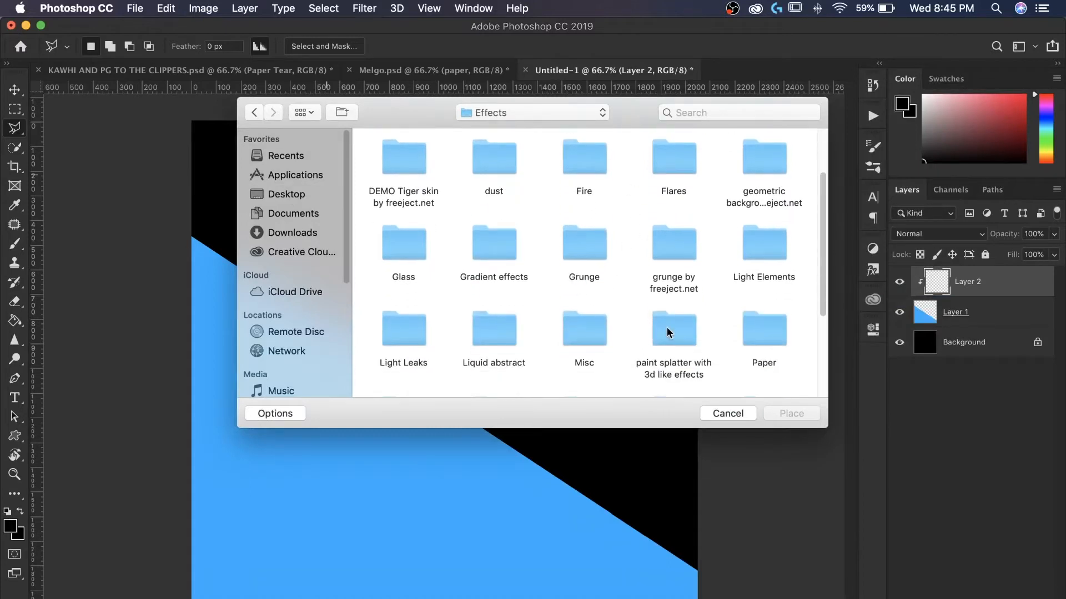
scroll(668, 331, down, 2)
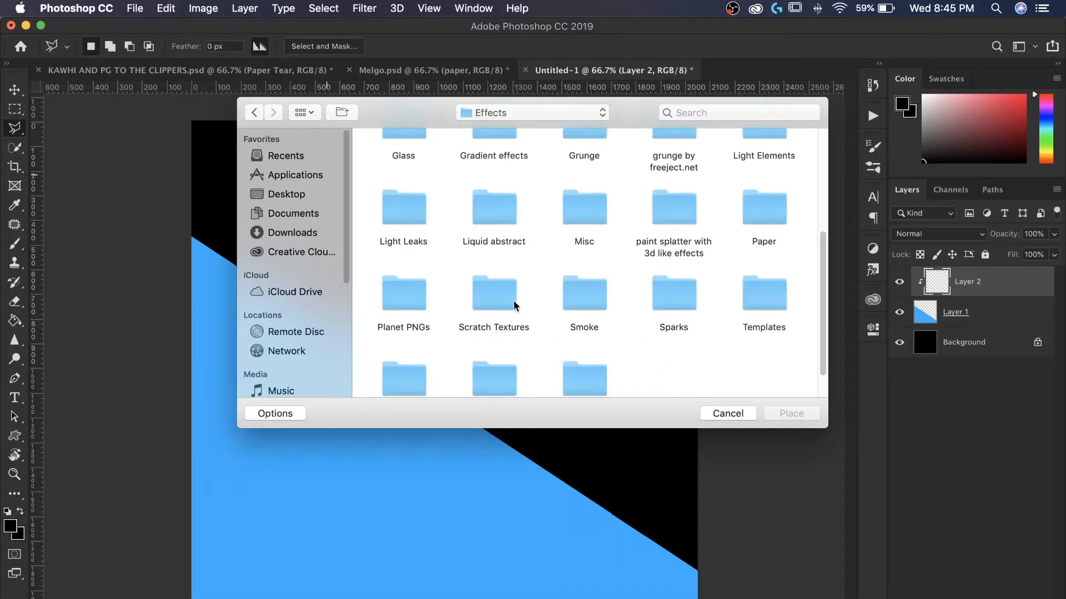
scroll(611, 250, up, 3)
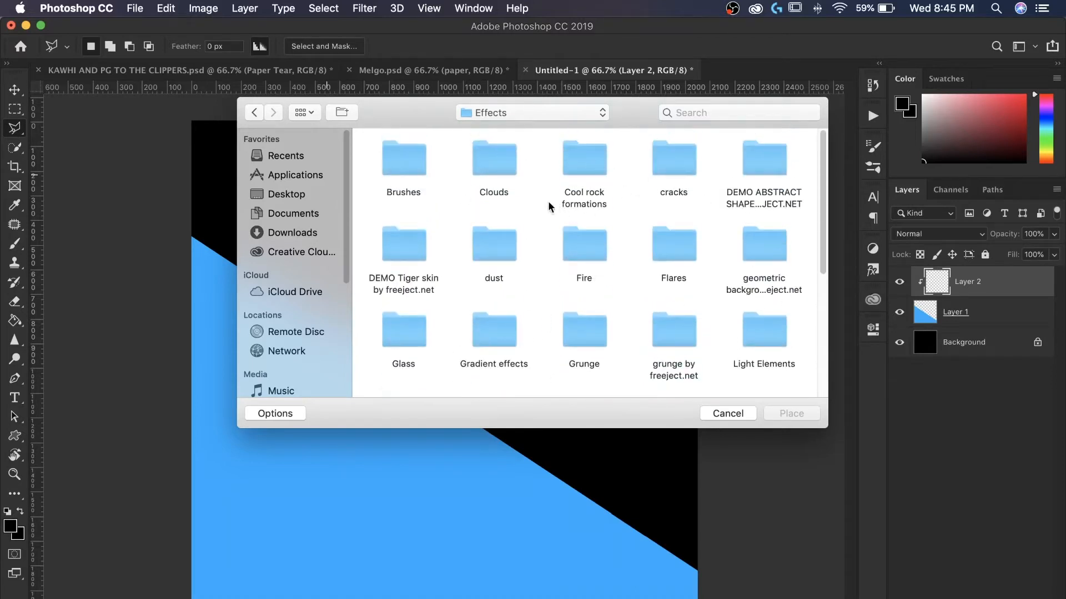
scroll(577, 272, down, 1)
scroll(636, 272, up, 1)
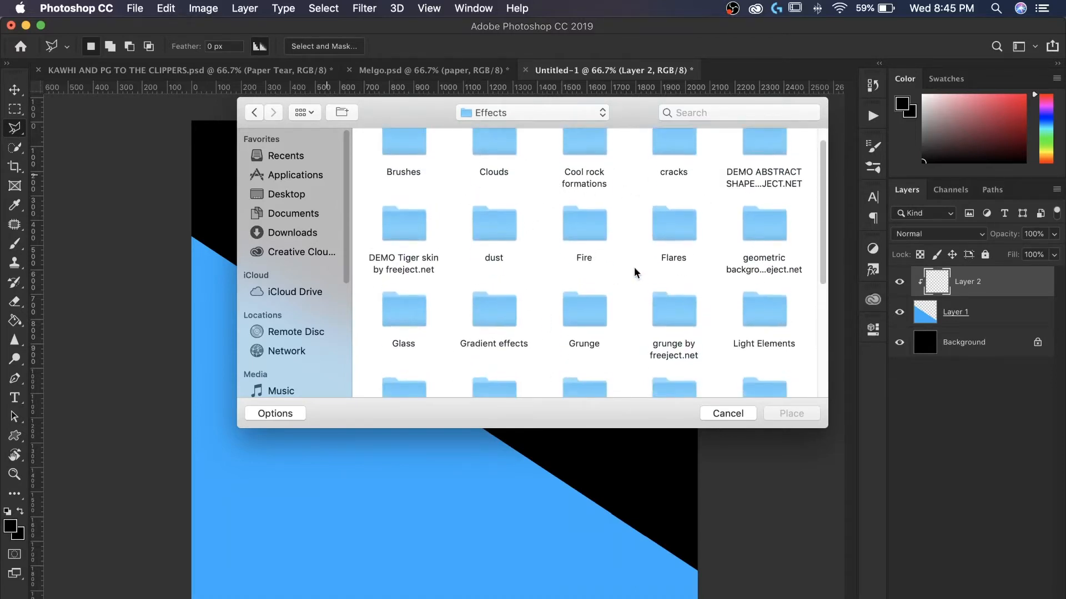
double_click(591, 310)
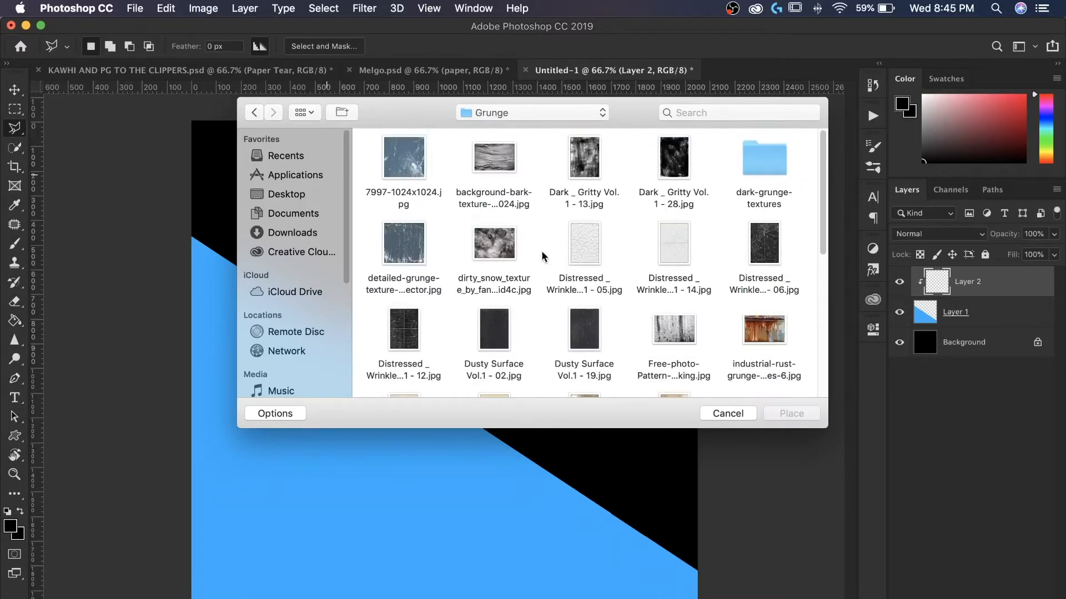
scroll(589, 250, down, 5)
click(577, 164)
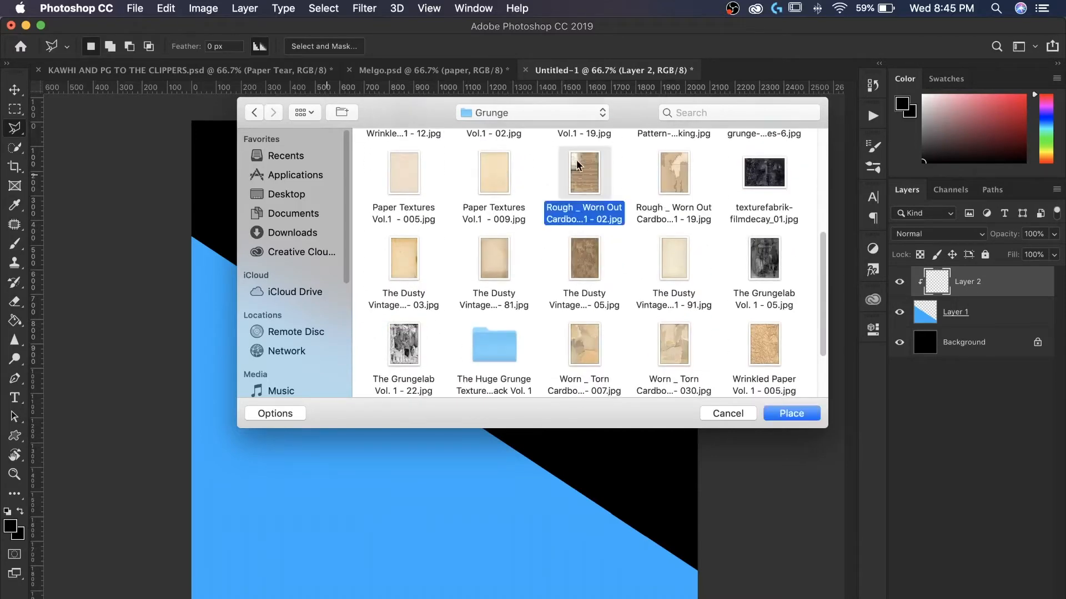
double_click(577, 164)
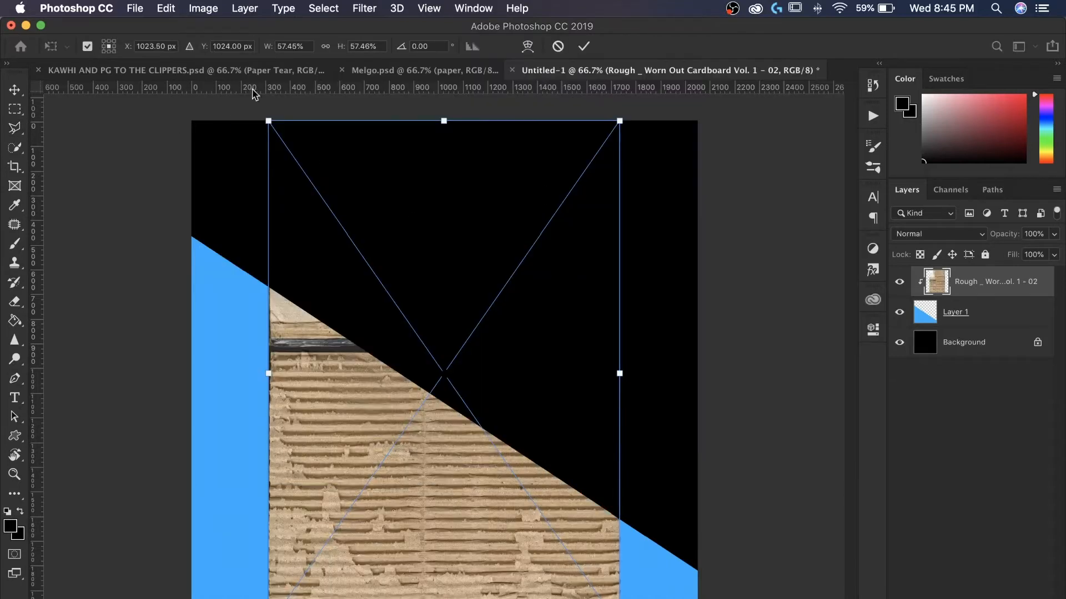
- Scale the placed cardboard texture to about 97% so it covers the canvas width, and commit
drag(268, 121, 166, 38)
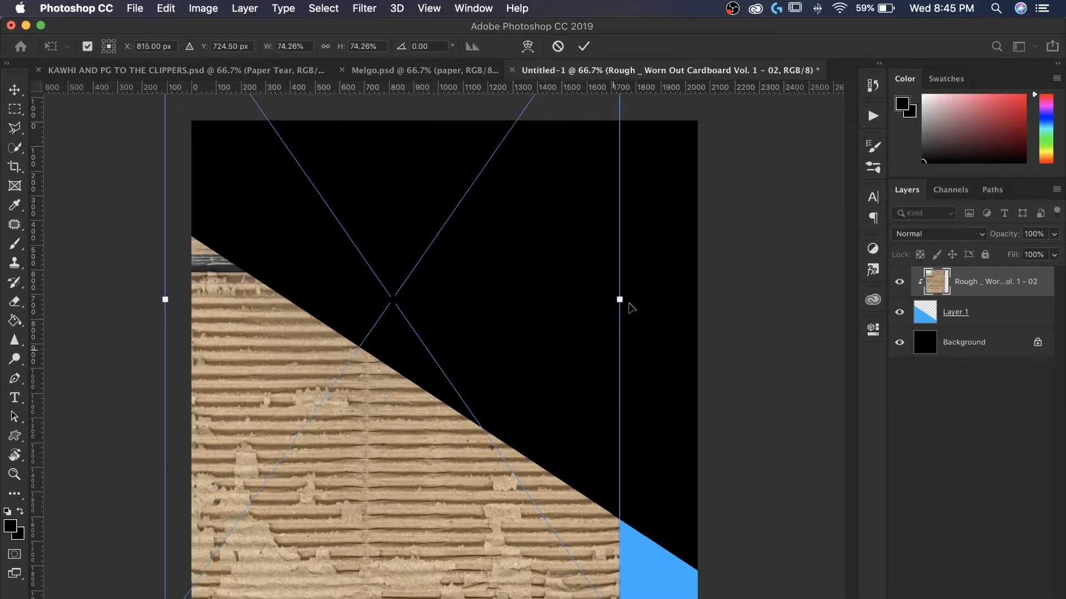
drag(618, 296, 756, 297)
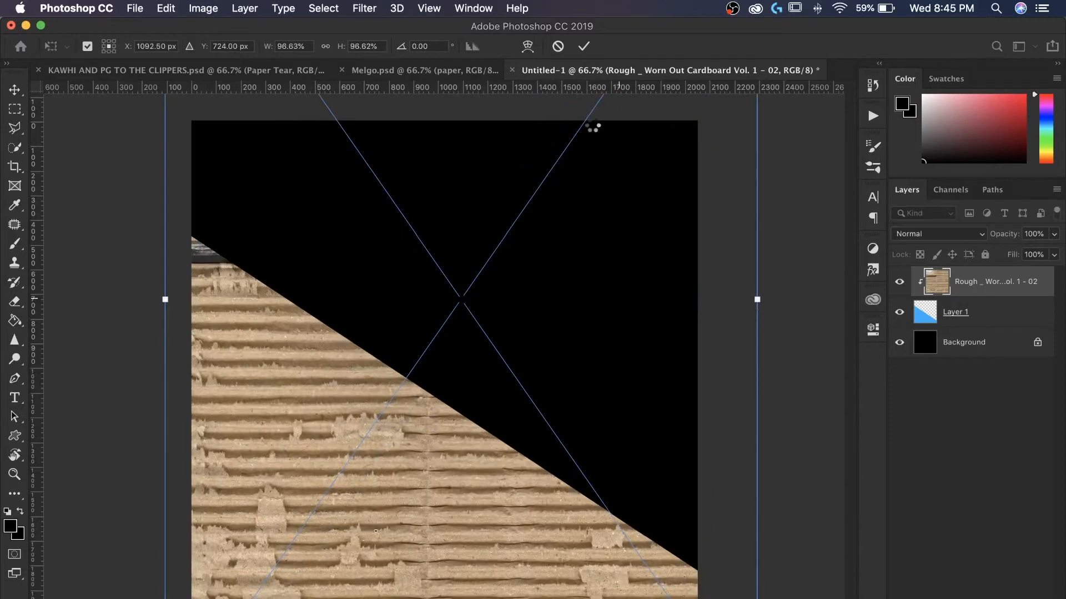
click(584, 46)
- Set the cardboard texture layer's blend mode to Overlay
click(913, 238)
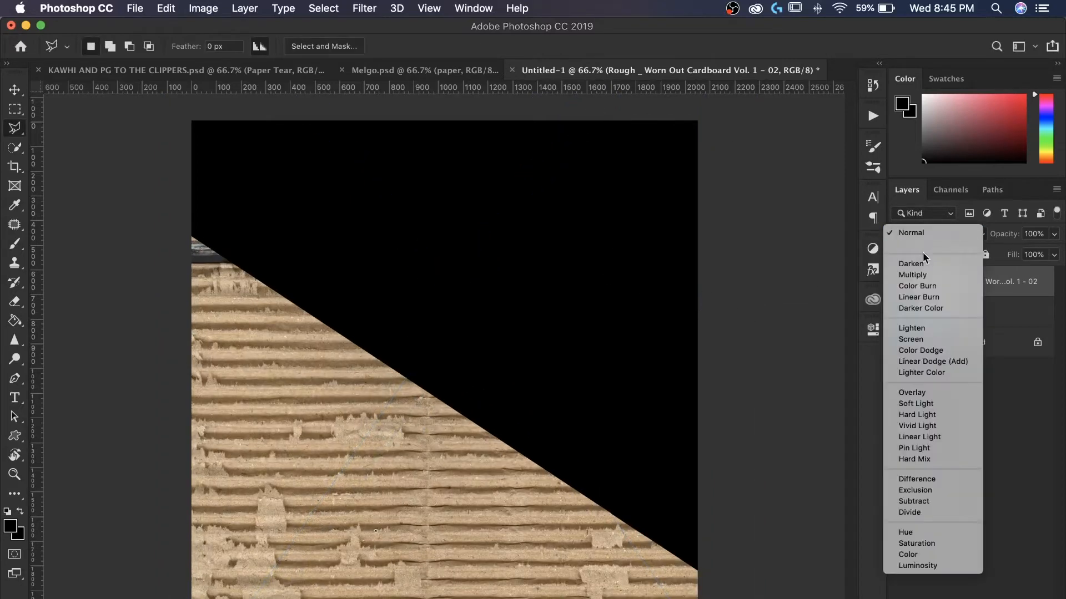
click(931, 396)
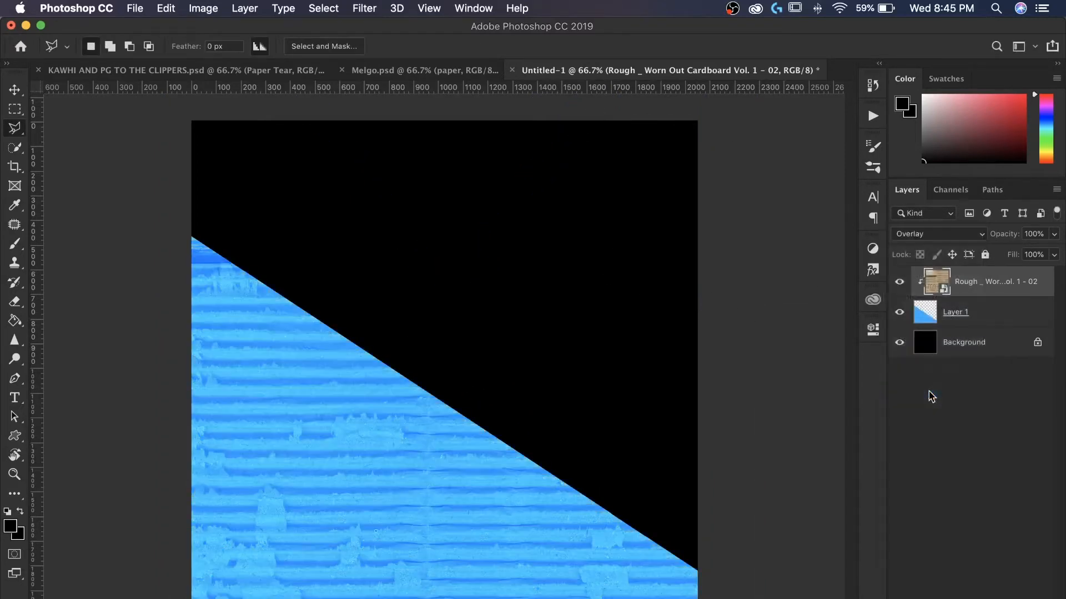
click(1053, 254)
mouse_move(1054, 273)
mouse_down()
mouse_move(1027, 273)
mouse_move(1053, 273)
mouse_up()
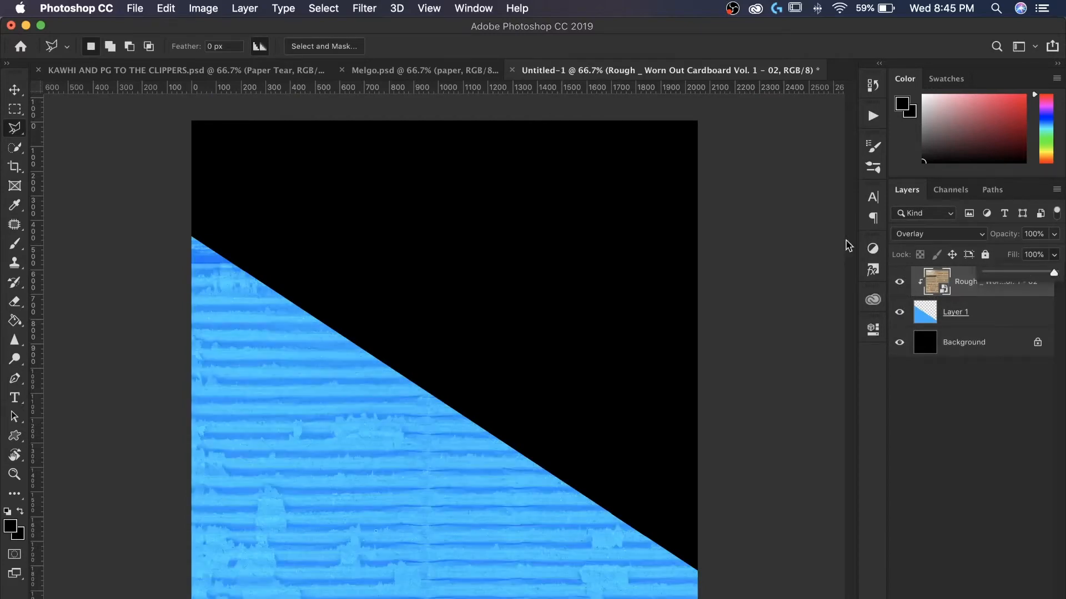
- Add a new empty layer between Layer 1 and the Background
click(982, 317)
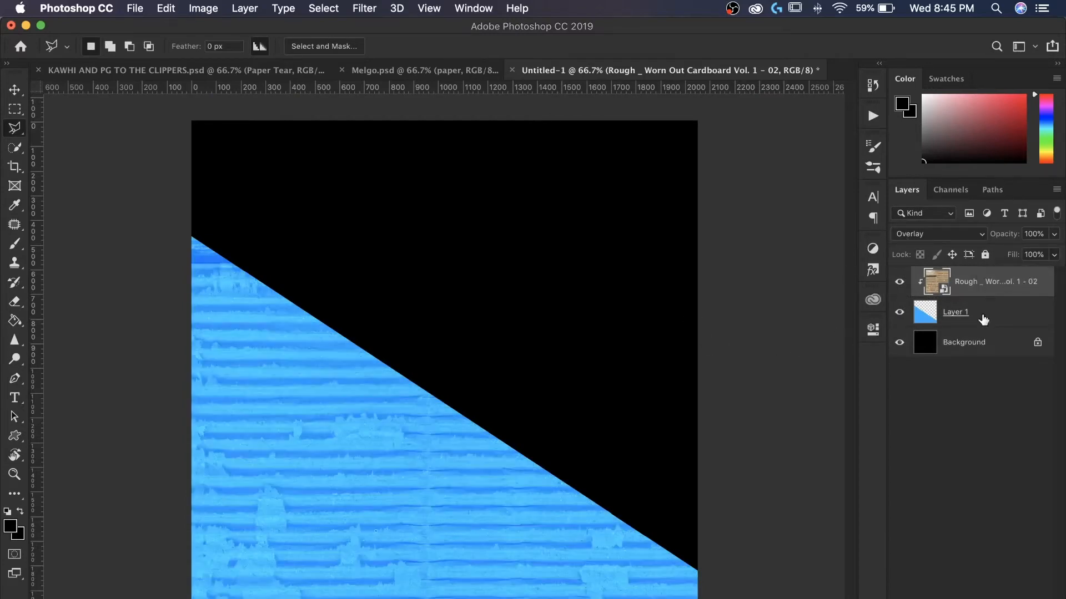
click(984, 319)
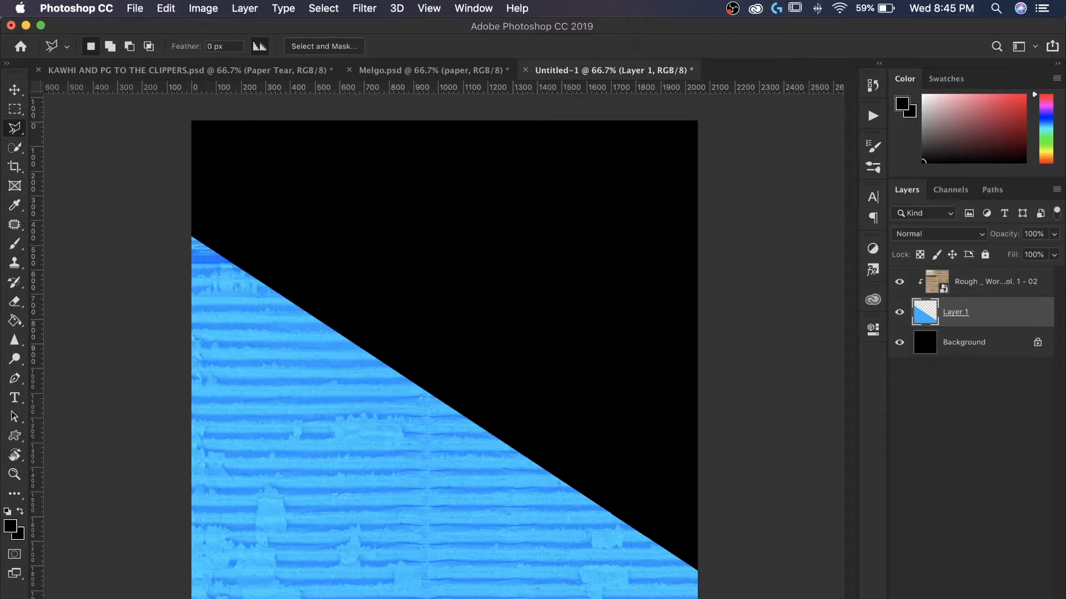
click(978, 351)
key(super+alt+shift+n)
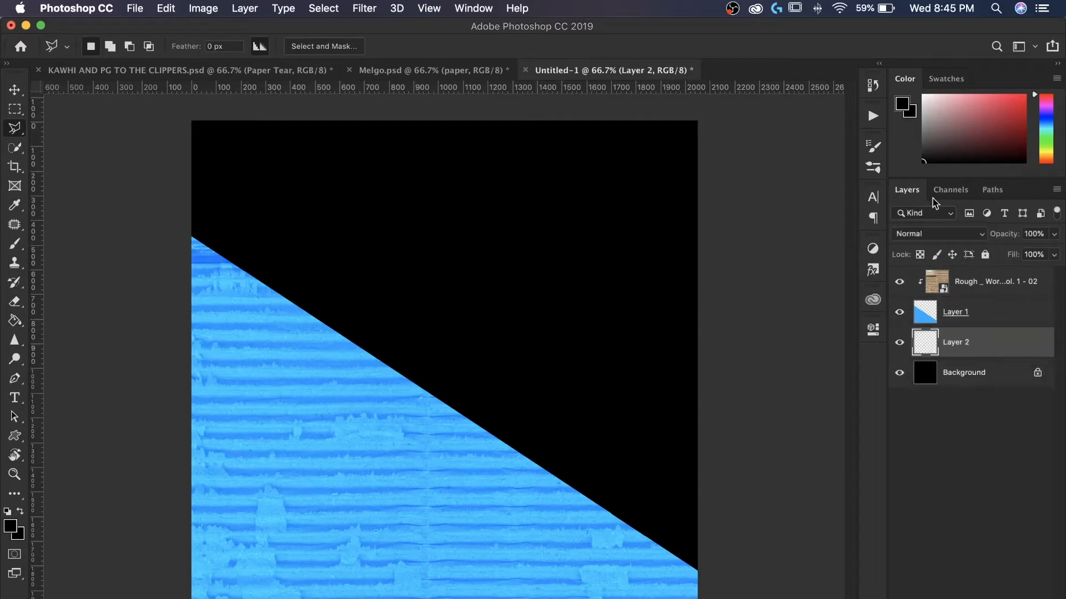
- Pick a blue foreground colour and switch to the Brush tool
drag(1046, 135, 1049, 123)
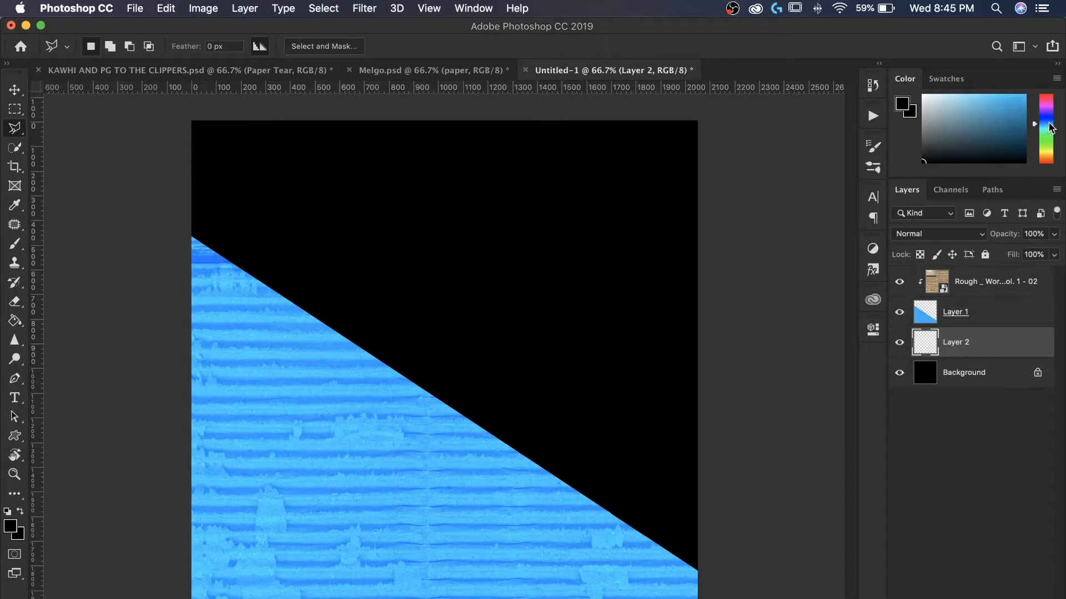
click(1024, 96)
click(15, 245)
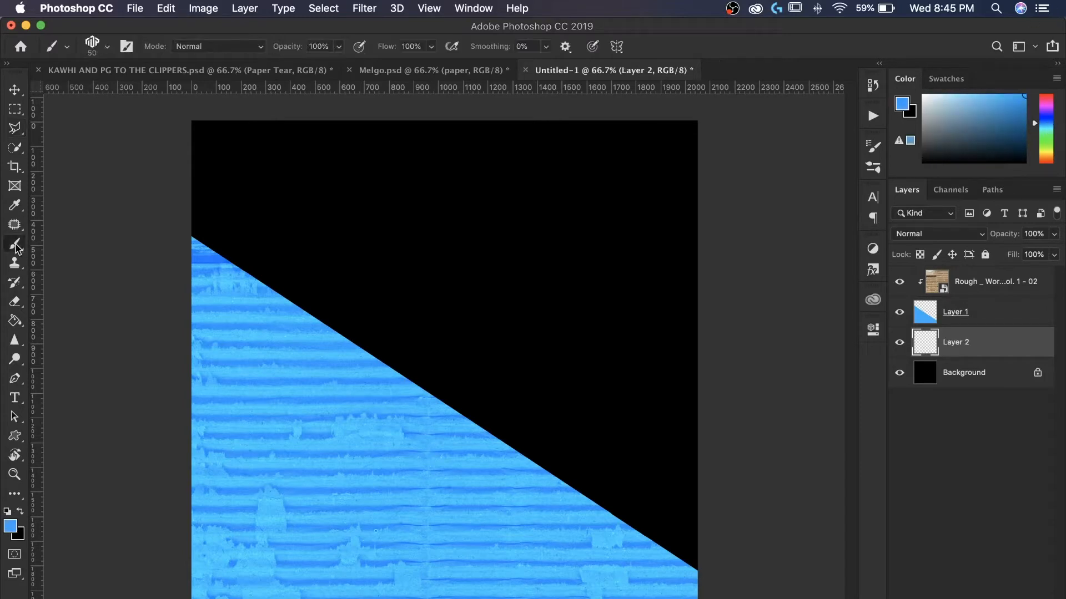
- Choose the torn-paper brush 03.psd and stamp a ragged edge along the diagonal on Layer 2
click(93, 49)
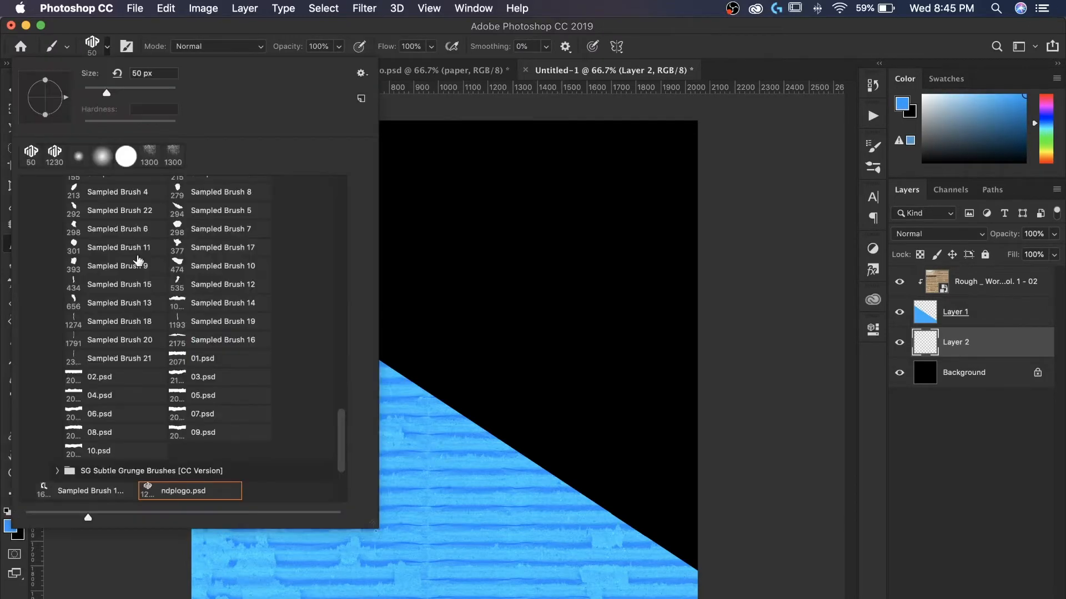
click(204, 364)
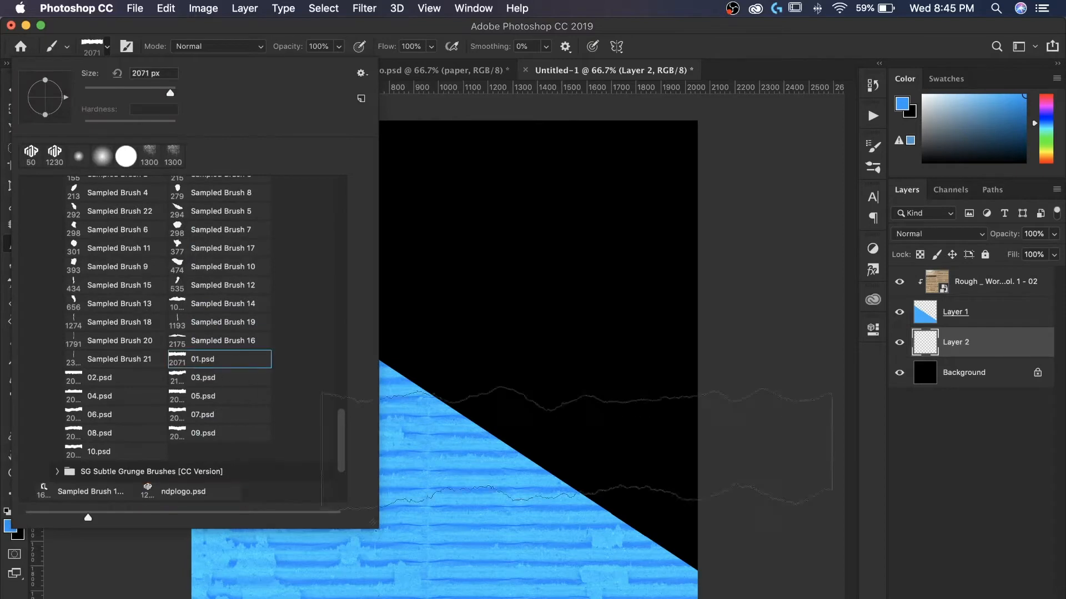
click(212, 382)
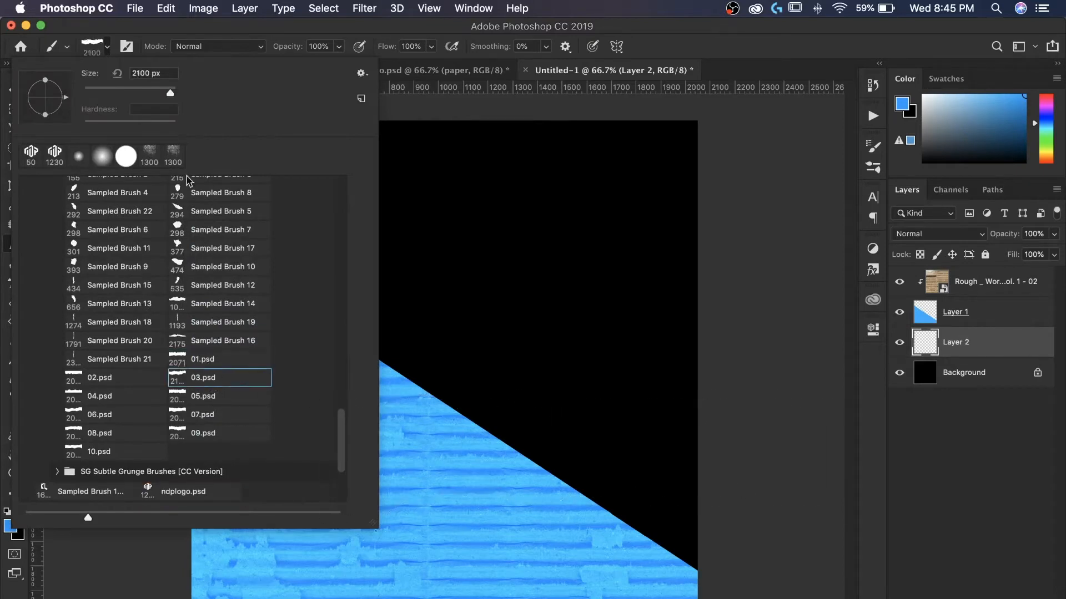
click(67, 118)
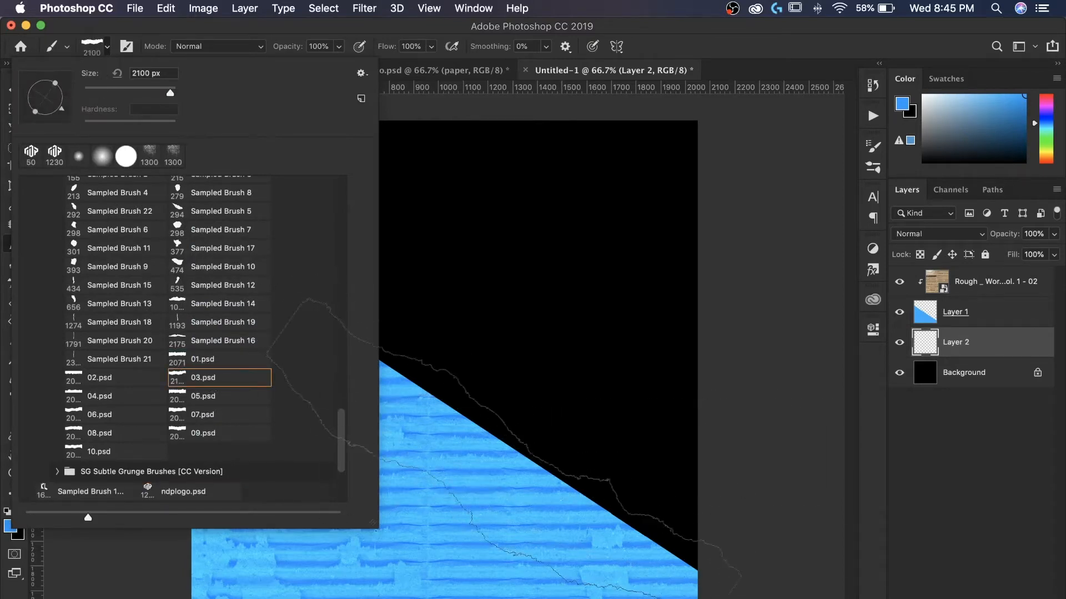
click(372, 368)
click(372, 368)
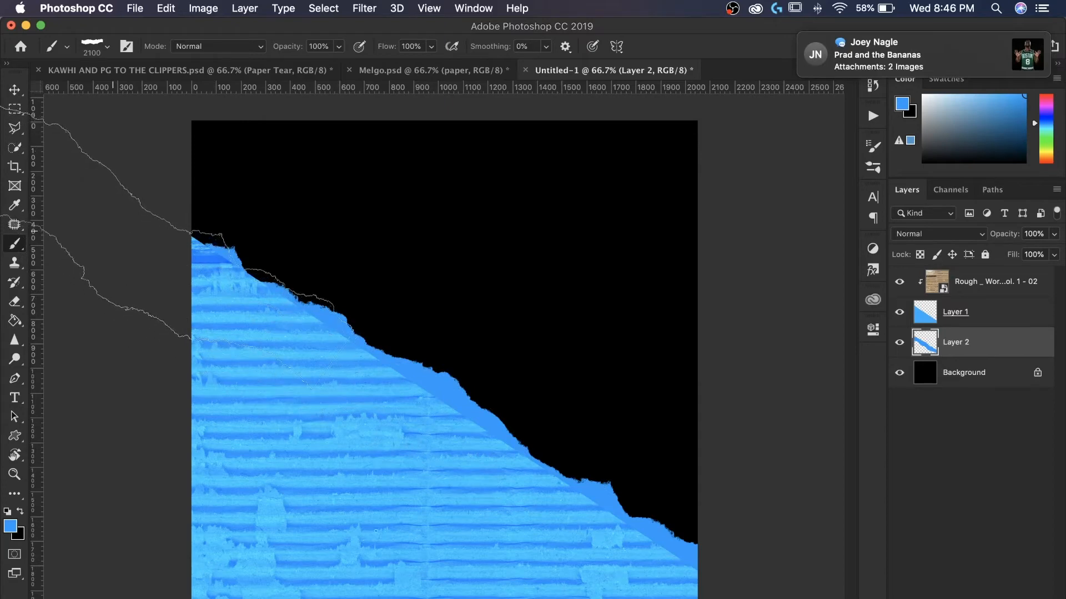
click(110, 228)
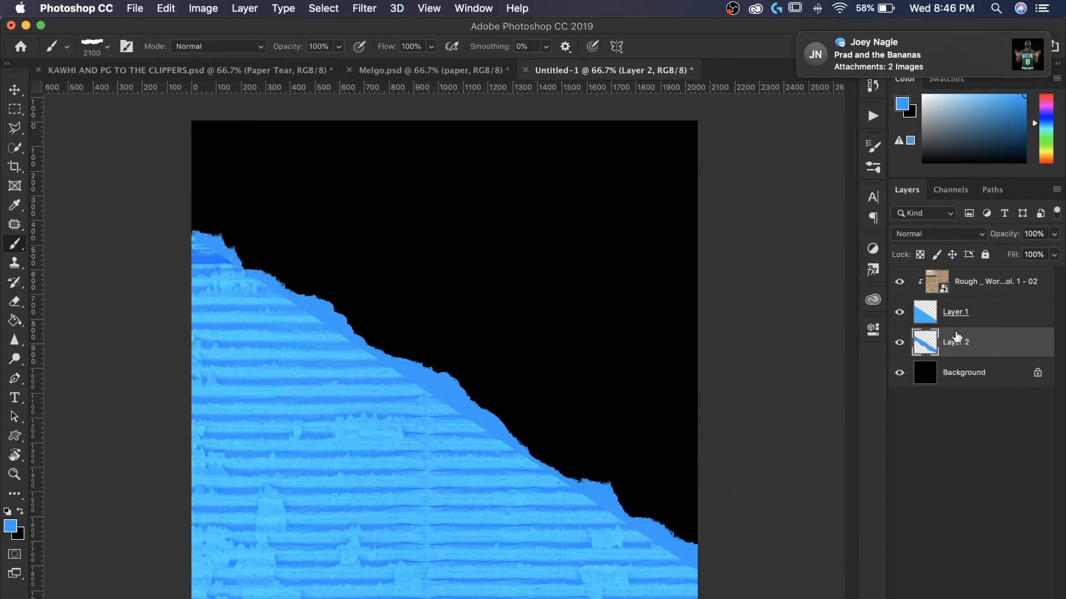
shift+click(977, 312)
right_click(993, 321)
click(1016, 321)
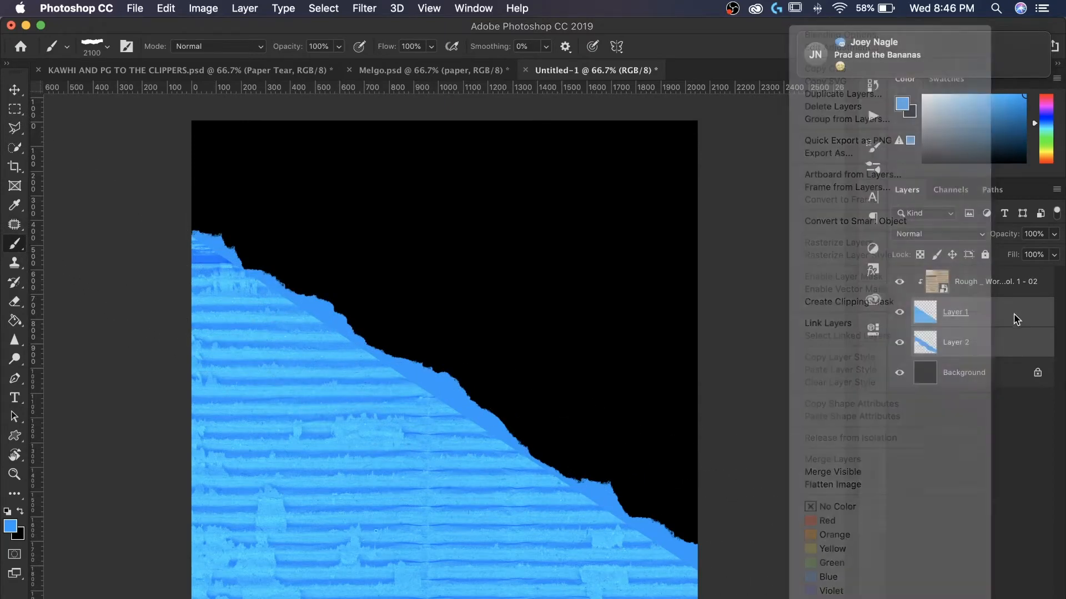
click(1002, 333)
- Pick a blue foreground colour and fill the torn area on Layer 2 with the Paint Bucket
click(1045, 132)
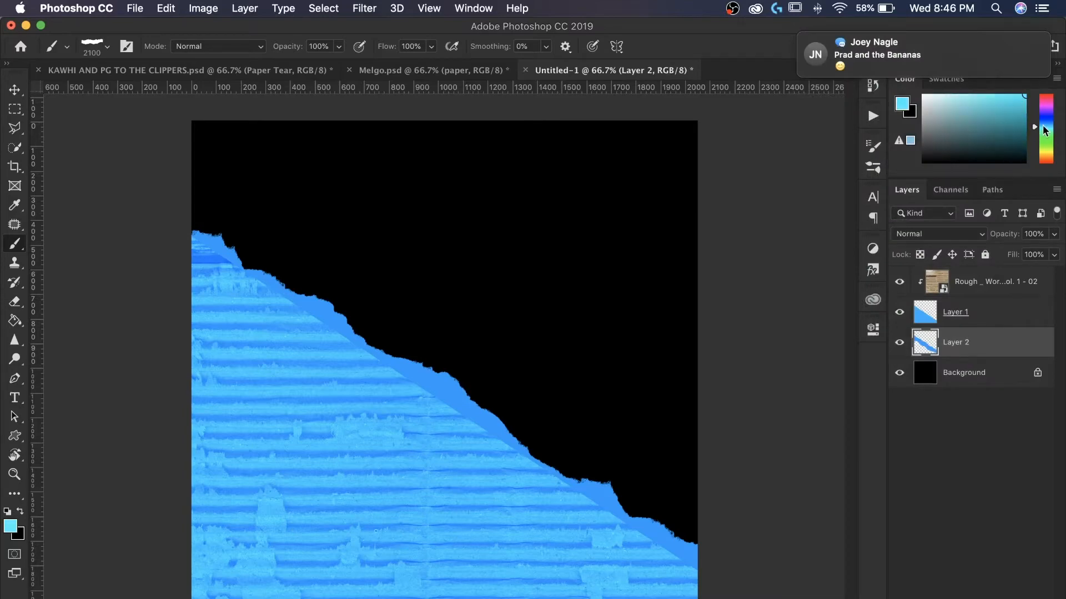
click(1047, 128)
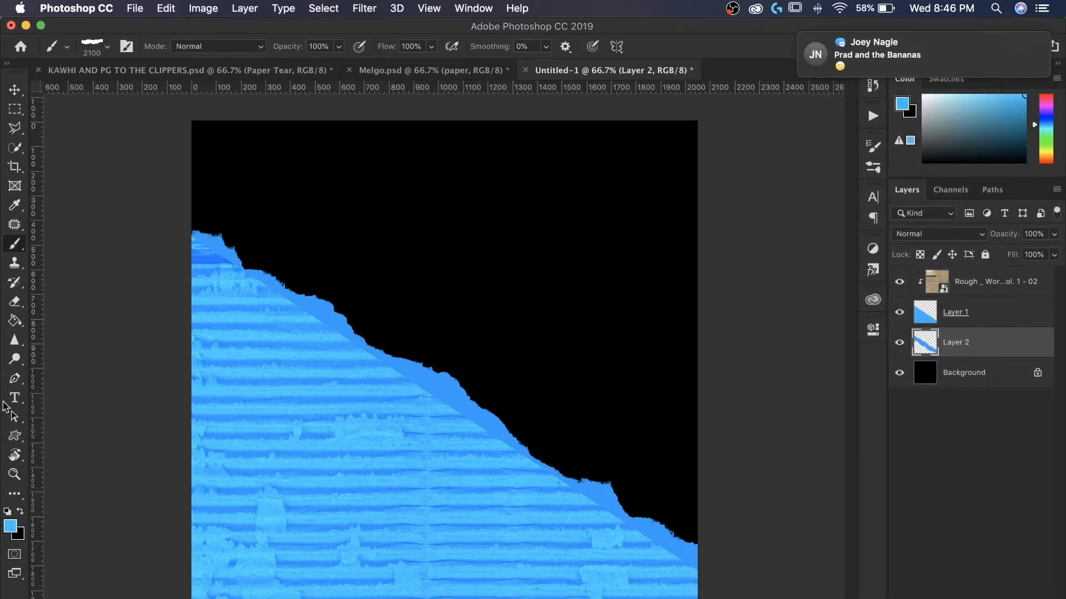
click(14, 321)
click(333, 359)
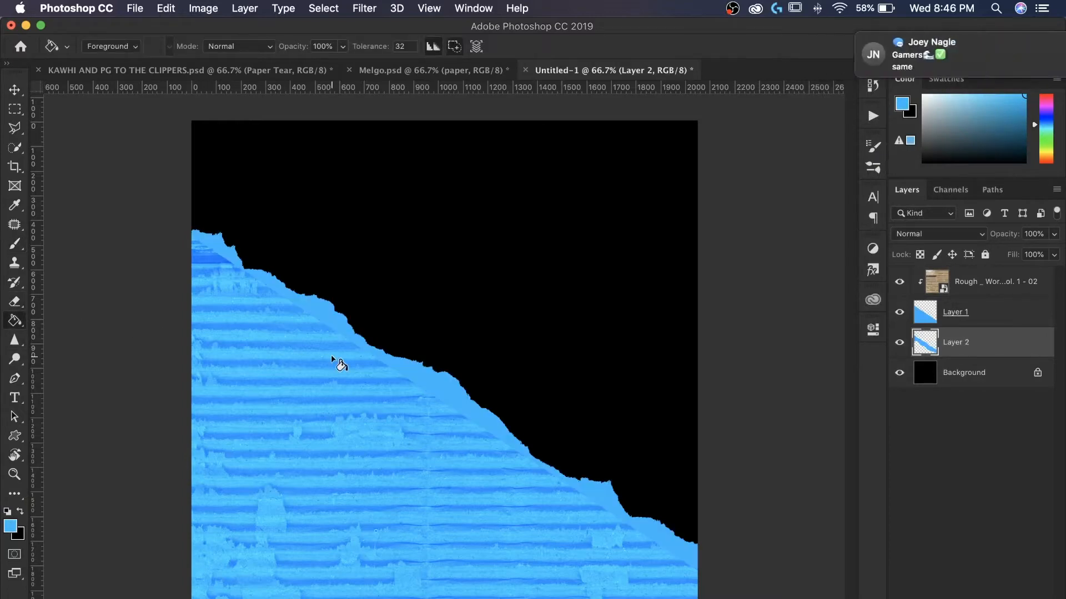
- Release the cardboard texture's clipping mask, group Layer 1 and Layer 2, and clip the texture to the new group
right_click(989, 285)
click(987, 335)
click(992, 316)
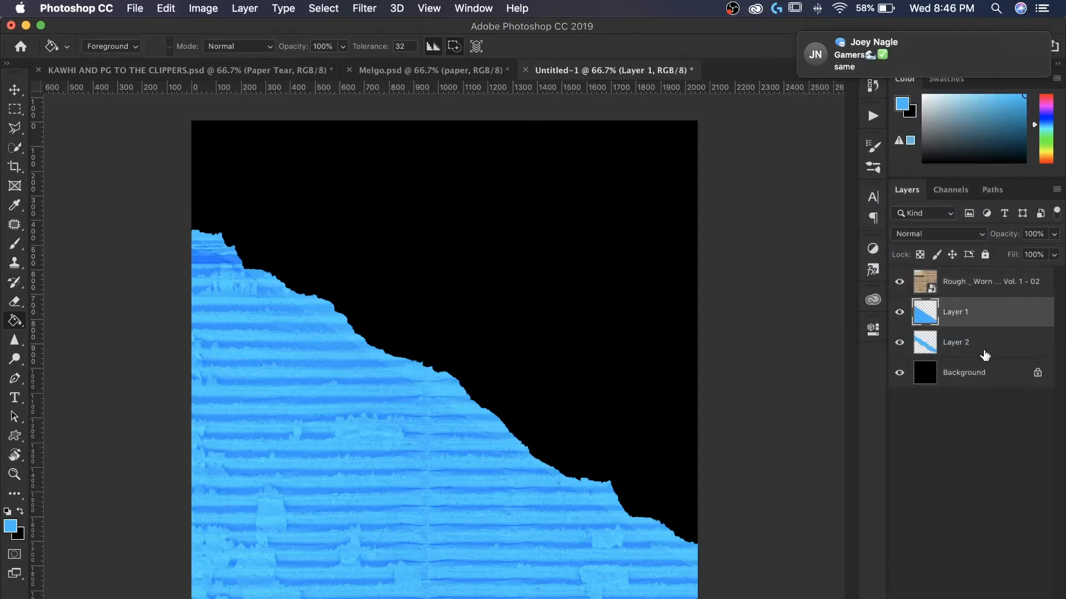
shift+click(984, 355)
key(super+g)
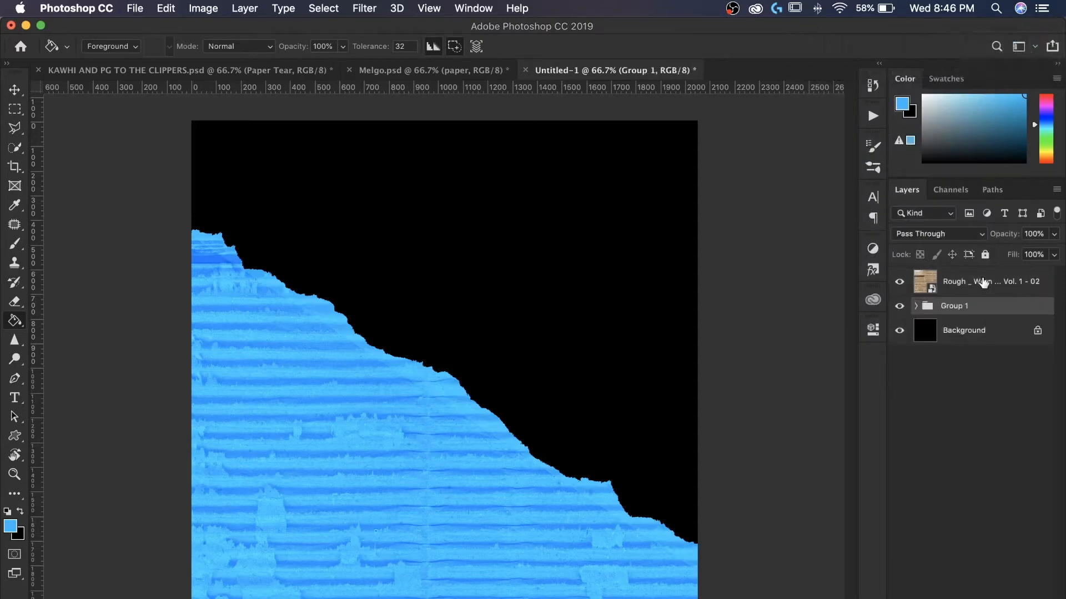
right_click(984, 283)
click(876, 337)
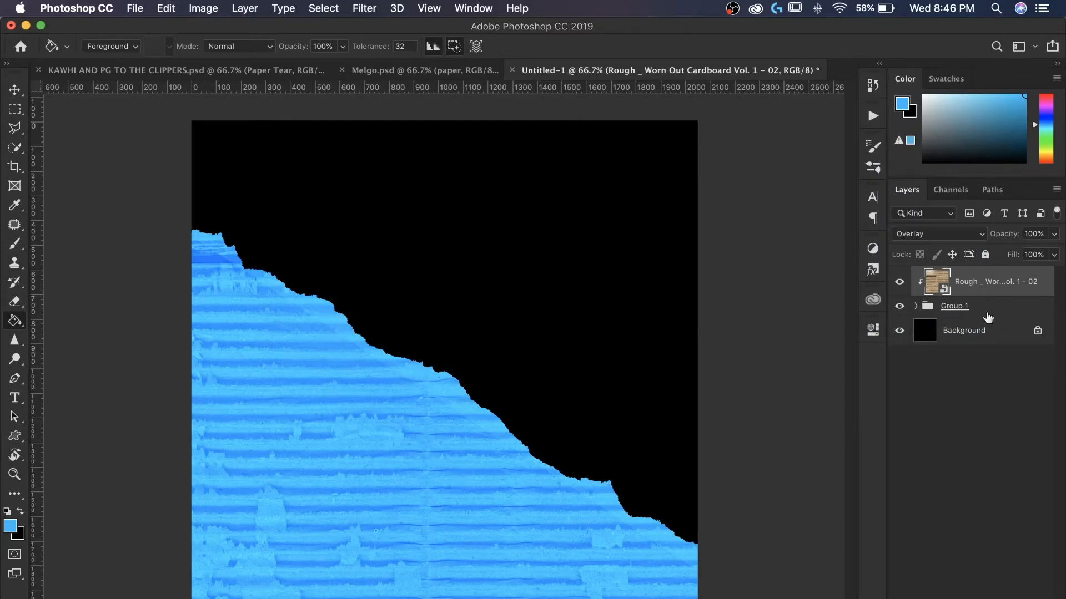
- Apply a Hue/Saturation adjustment to Layer 2 inside Group 1 with a slight hue nudge
click(915, 306)
click(947, 366)
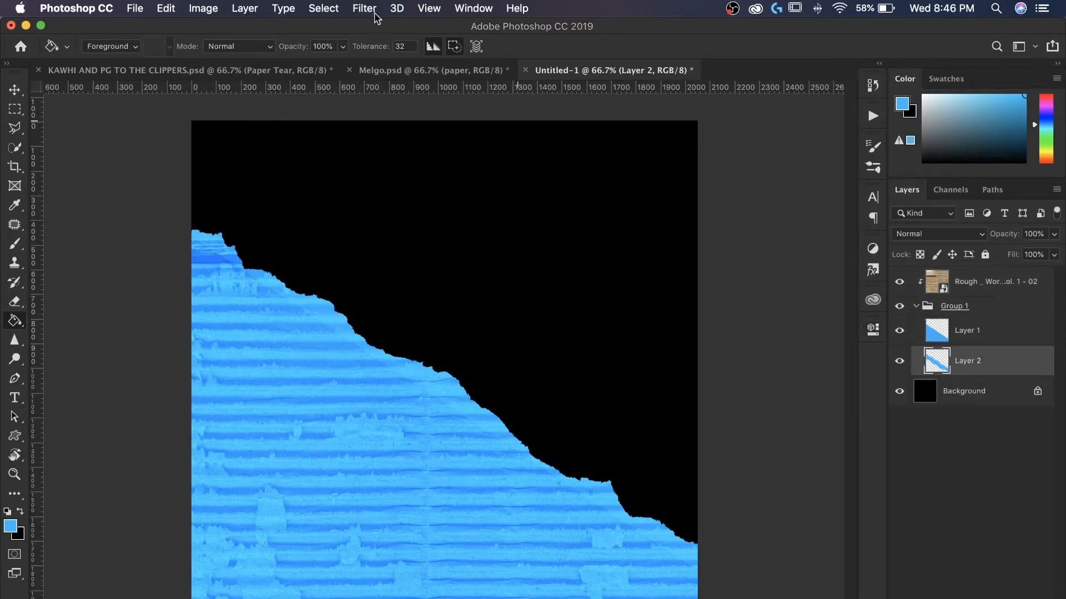
click(203, 7)
mouse_move(239, 50)
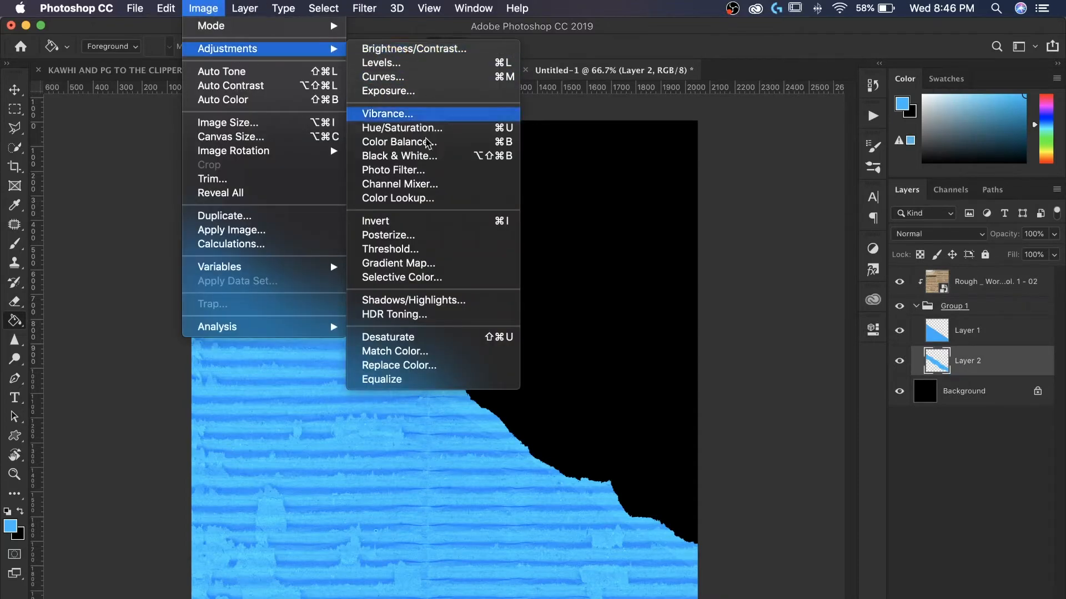
click(380, 131)
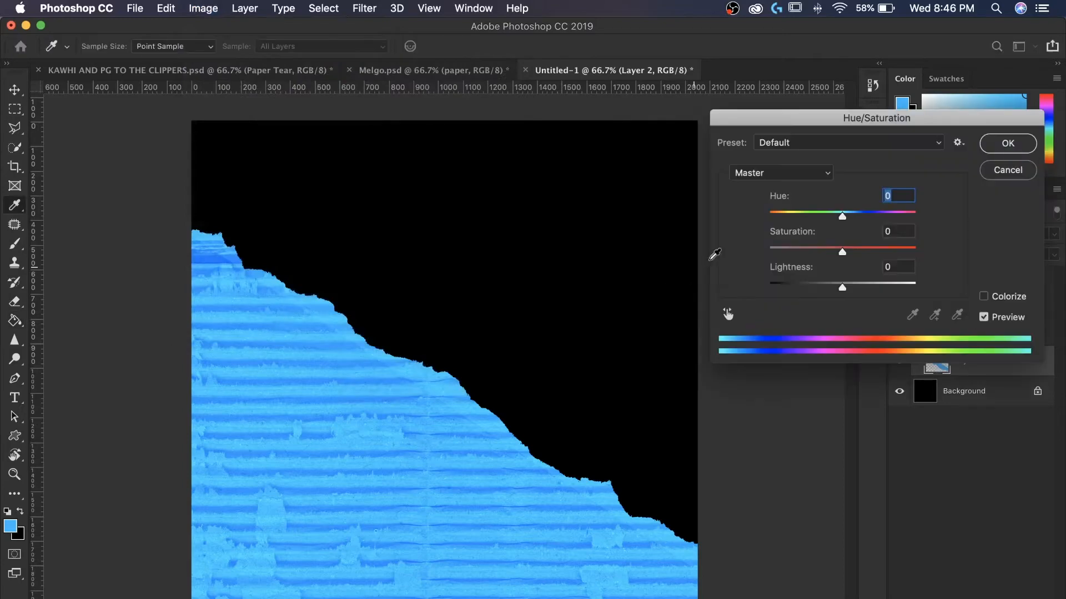
drag(848, 218, 845, 221)
click(990, 143)
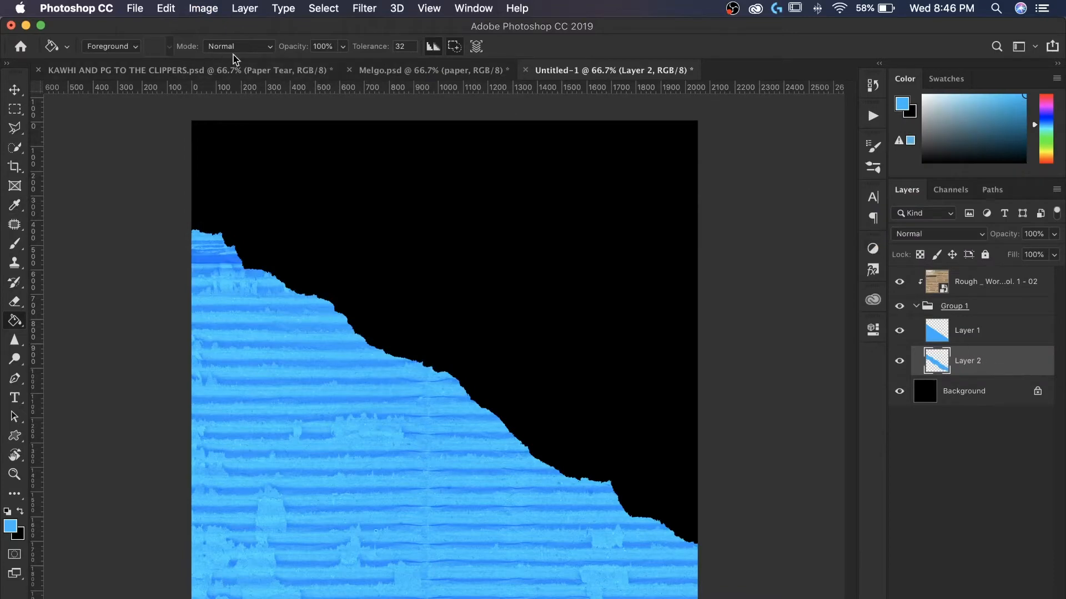
- Duplicate Group 1 together with its clipped cardboard texture layer
click(385, 71)
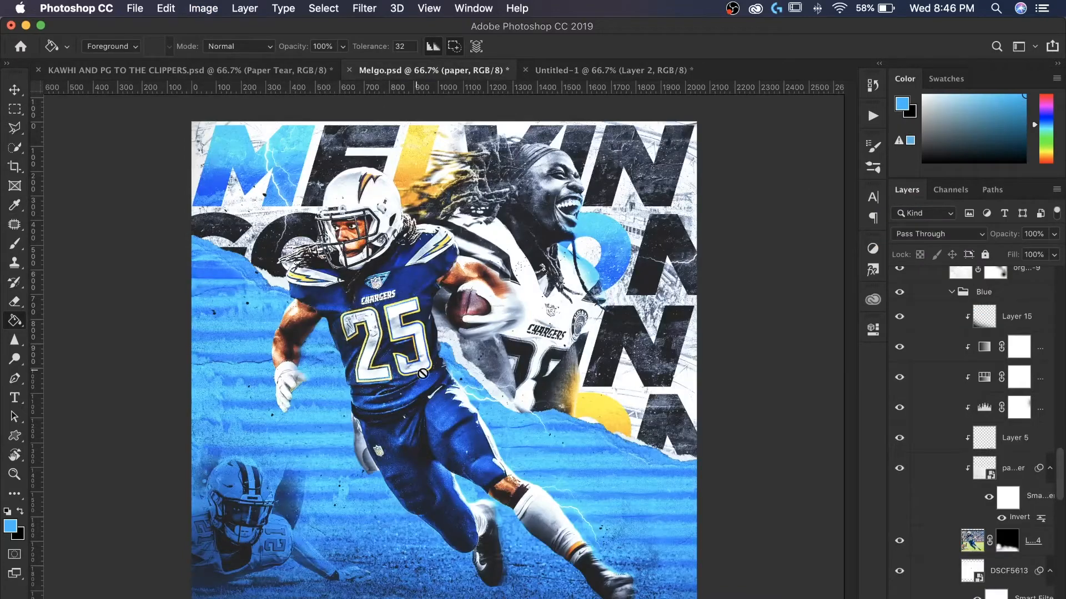
click(580, 67)
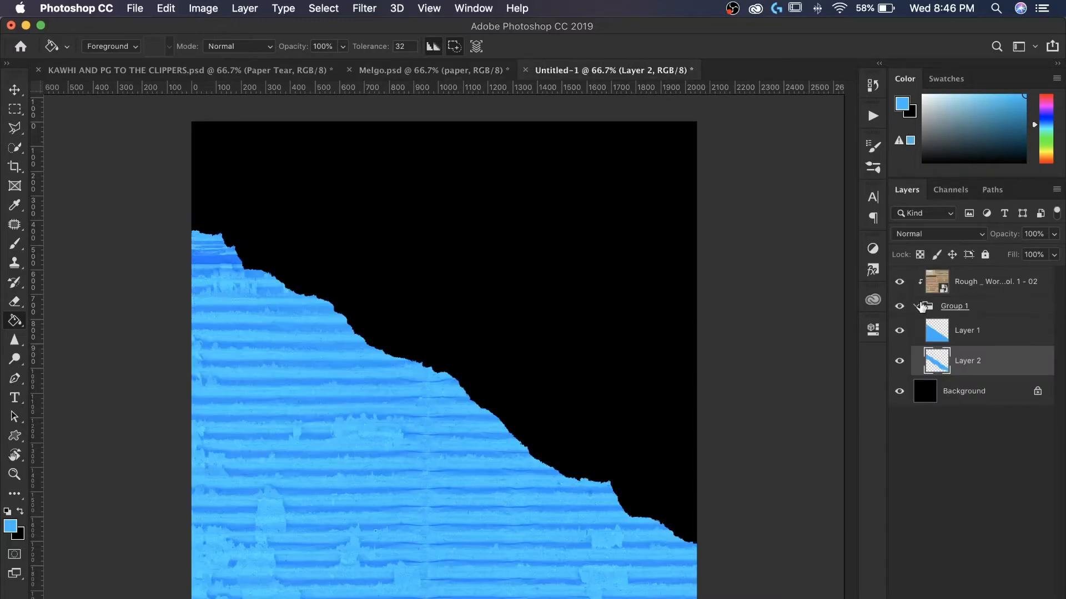
click(914, 307)
click(953, 291)
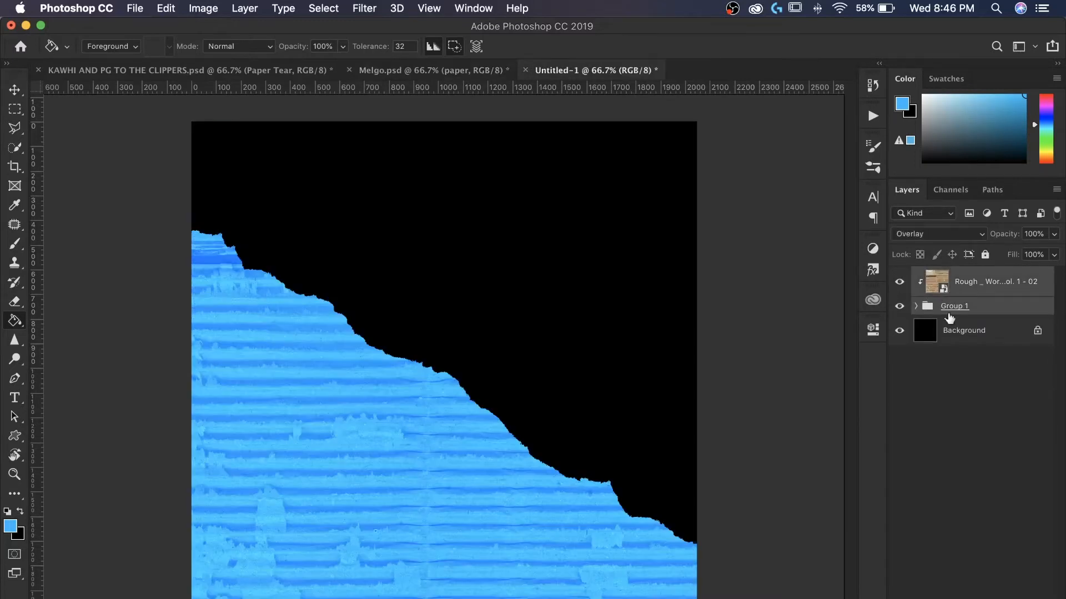
key(super+j)
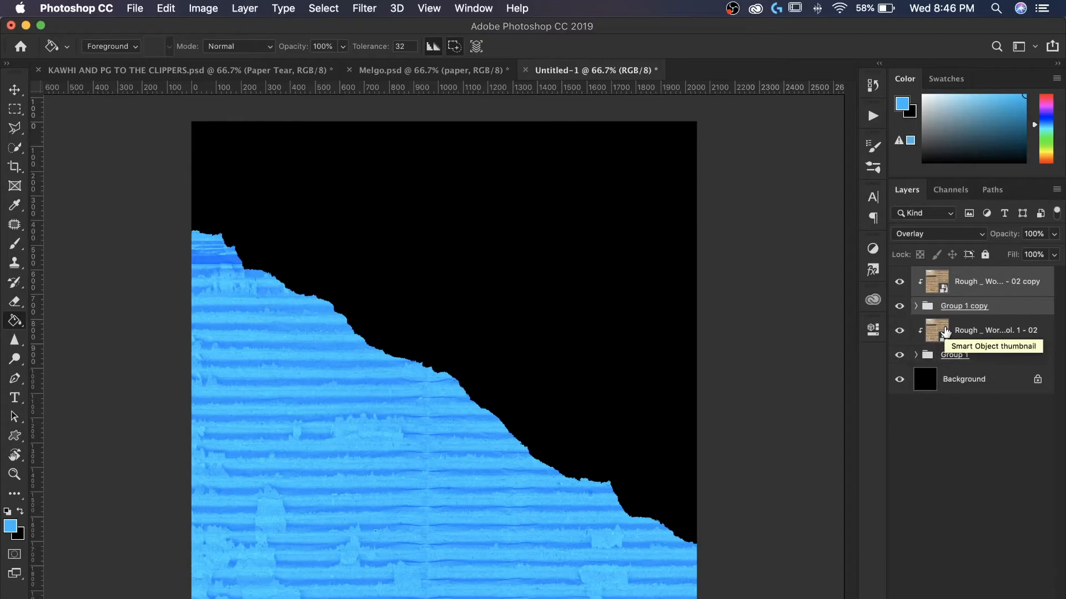
key(super+t)
drag(507, 475, 507, 438)
key(super+minus)
key(super+minus)
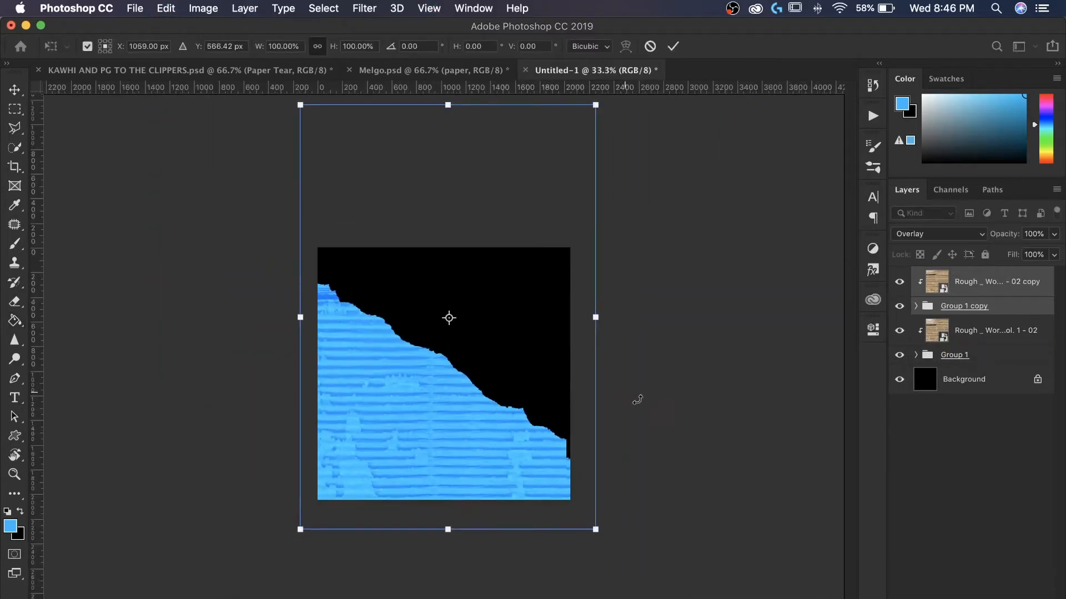
drag(598, 320, 848, 398)
drag(708, 440, 660, 441)
drag(248, 318, 1, 286)
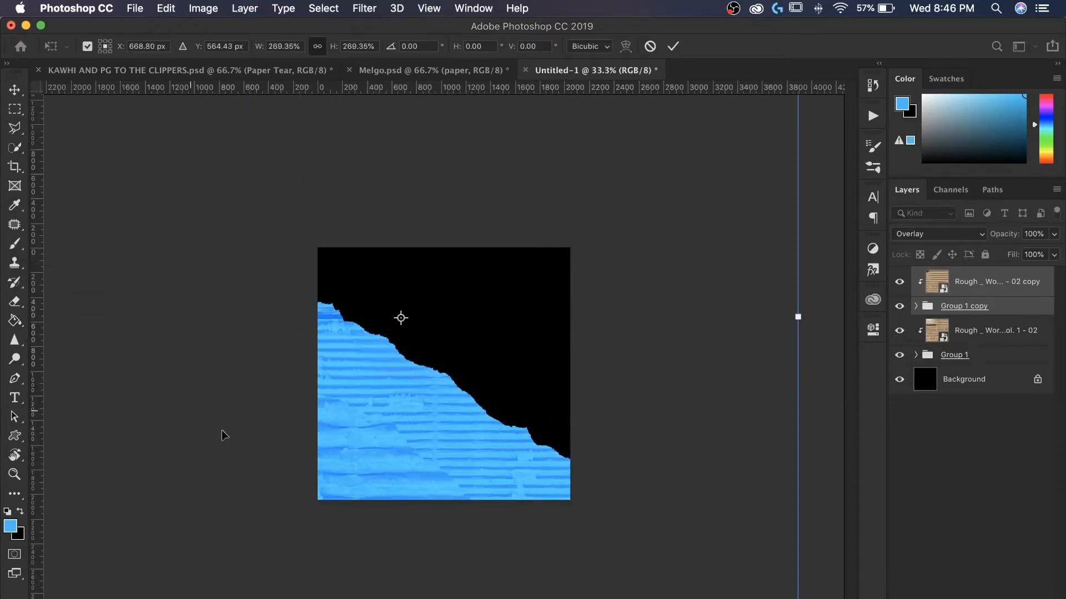
drag(223, 431, 254, 346)
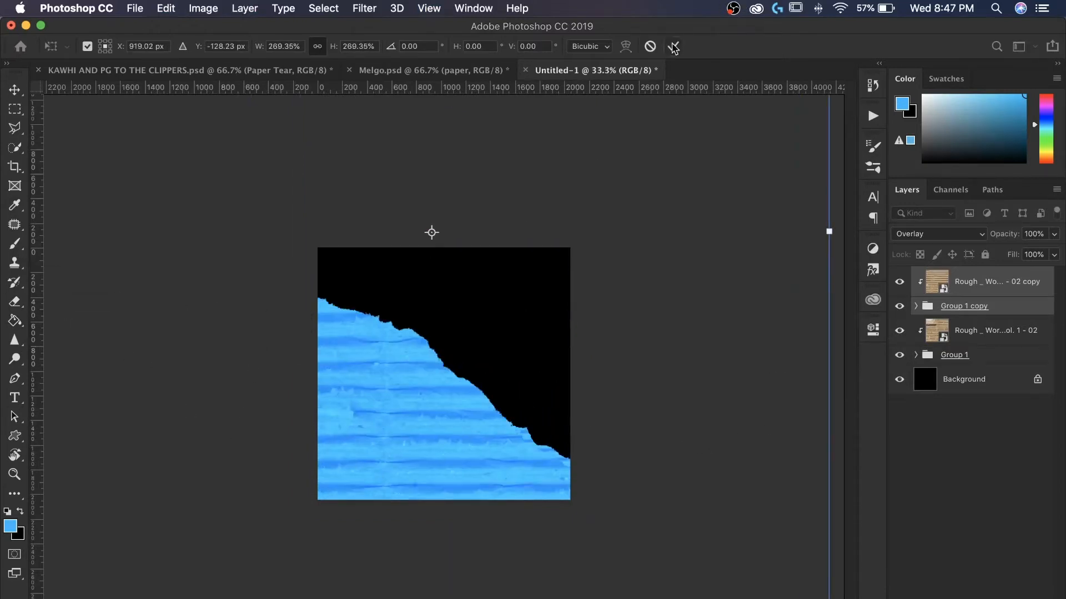
click(650, 49)
- Move the duplicates beneath the originals and scale Group 1 copy to about 218%, repositioning and committing it
drag(969, 307, 979, 371)
click(931, 361)
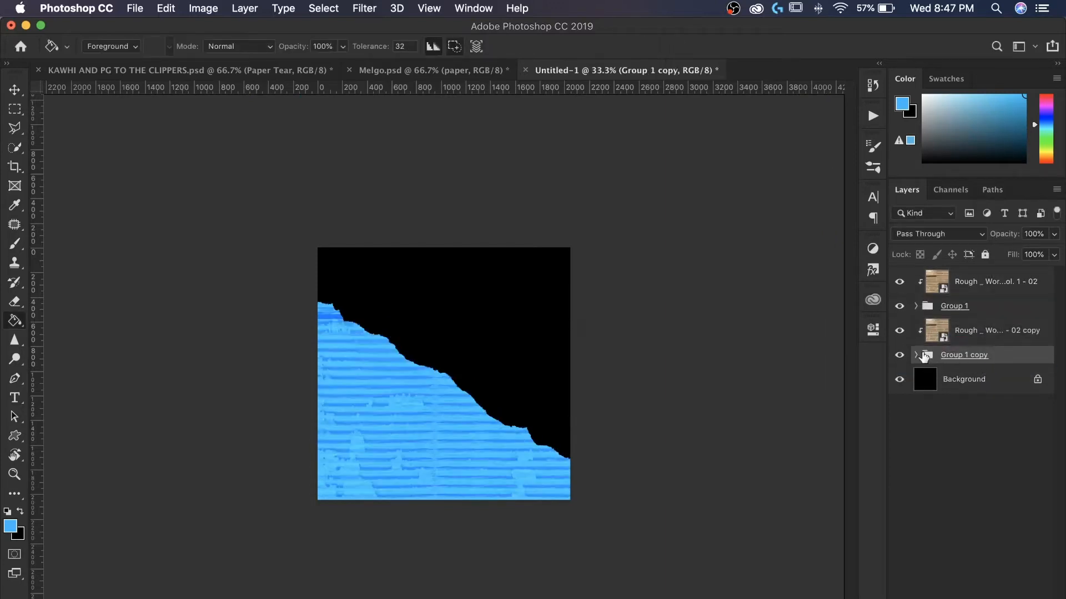
key(super+t)
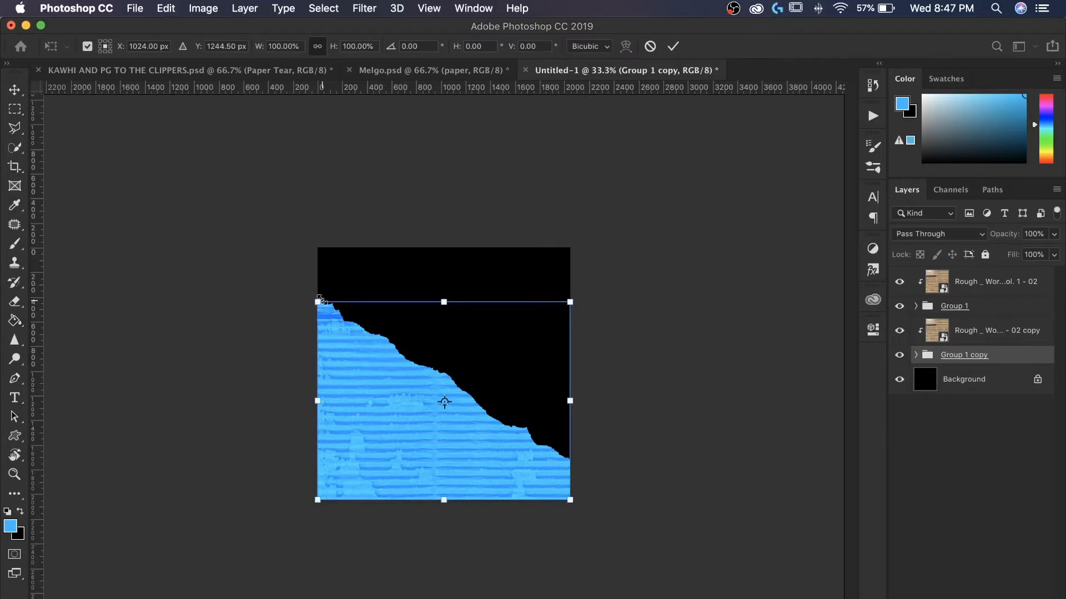
drag(319, 300, 49, 198)
key(super+equal)
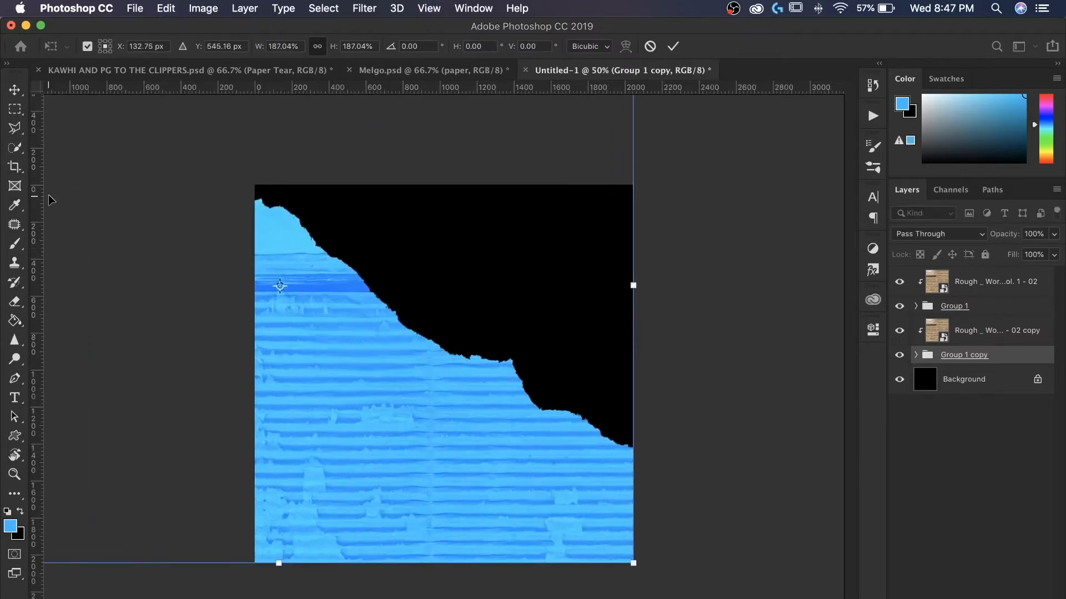
drag(634, 286, 751, 286)
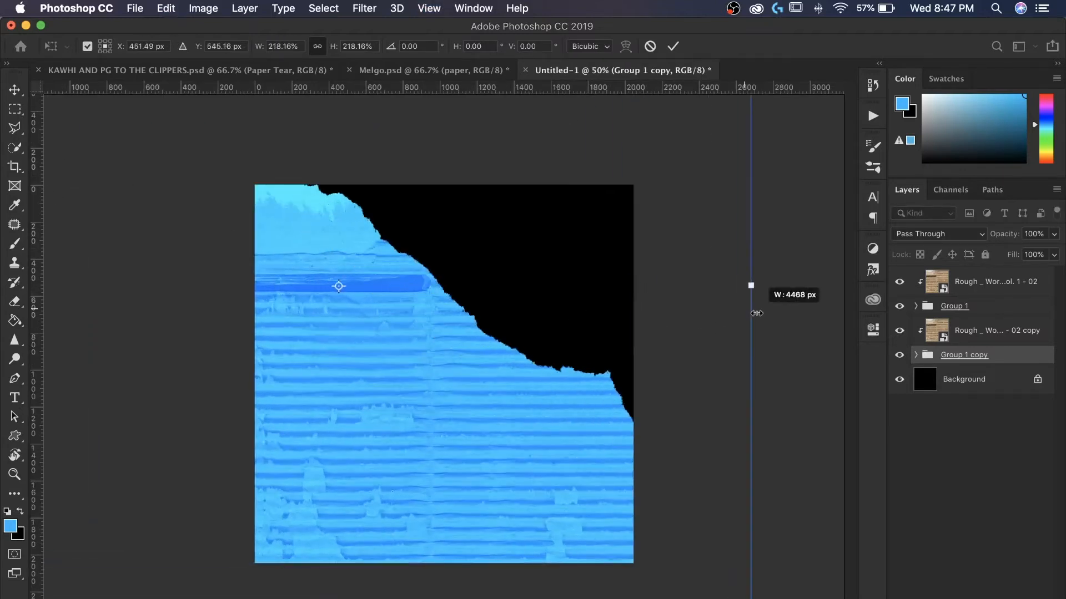
drag(386, 384, 403, 473)
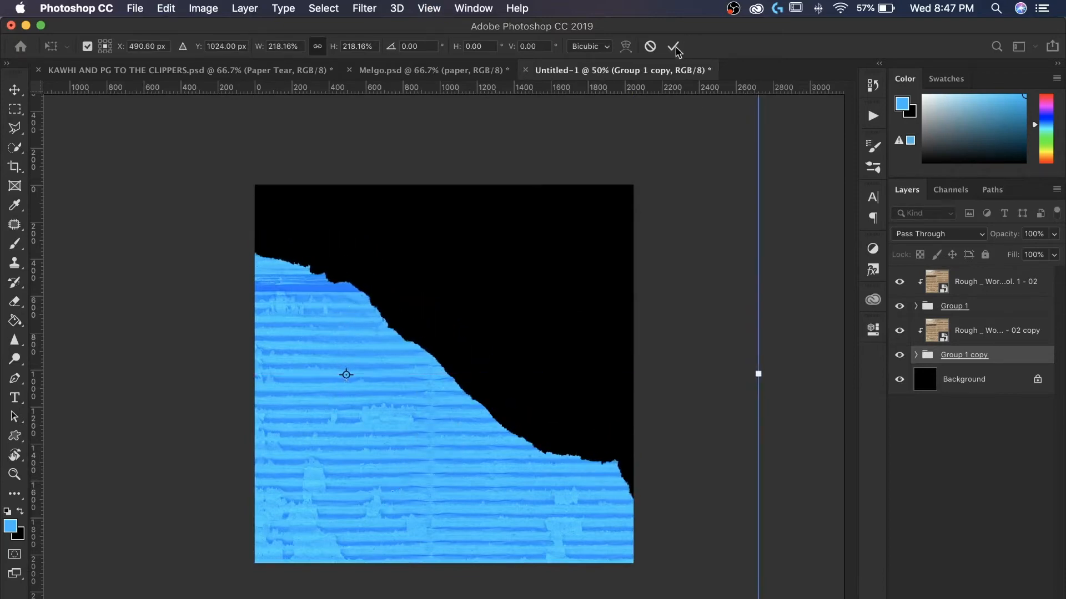
click(674, 47)
- Colorize Layer 1 in Group 1 copy orange with Hue +41 and Saturation 100
key(g)
click(916, 356)
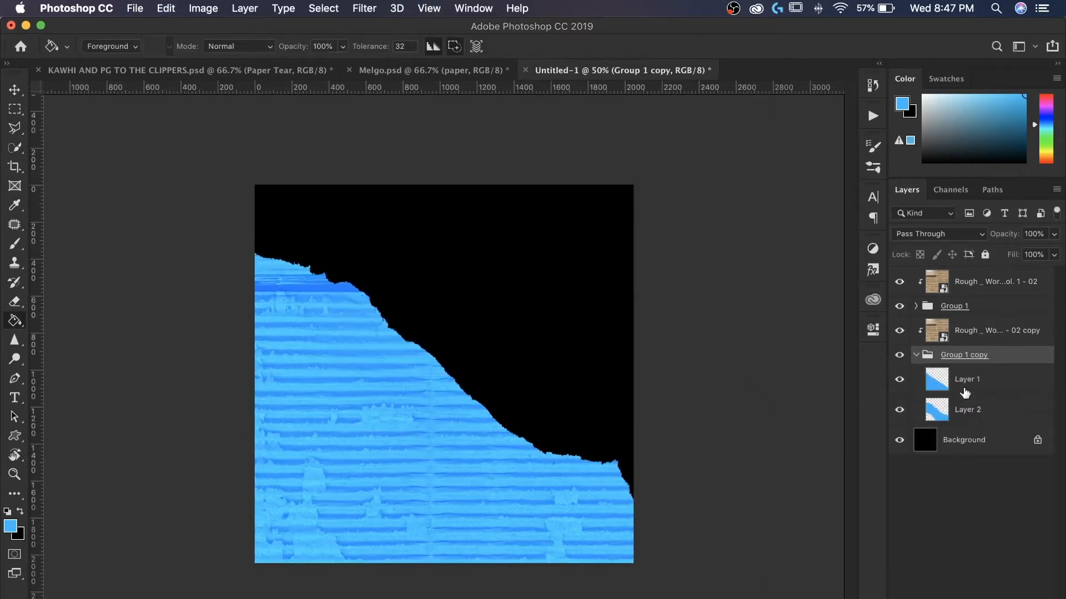
click(965, 389)
click(213, 7)
mouse_move(238, 45)
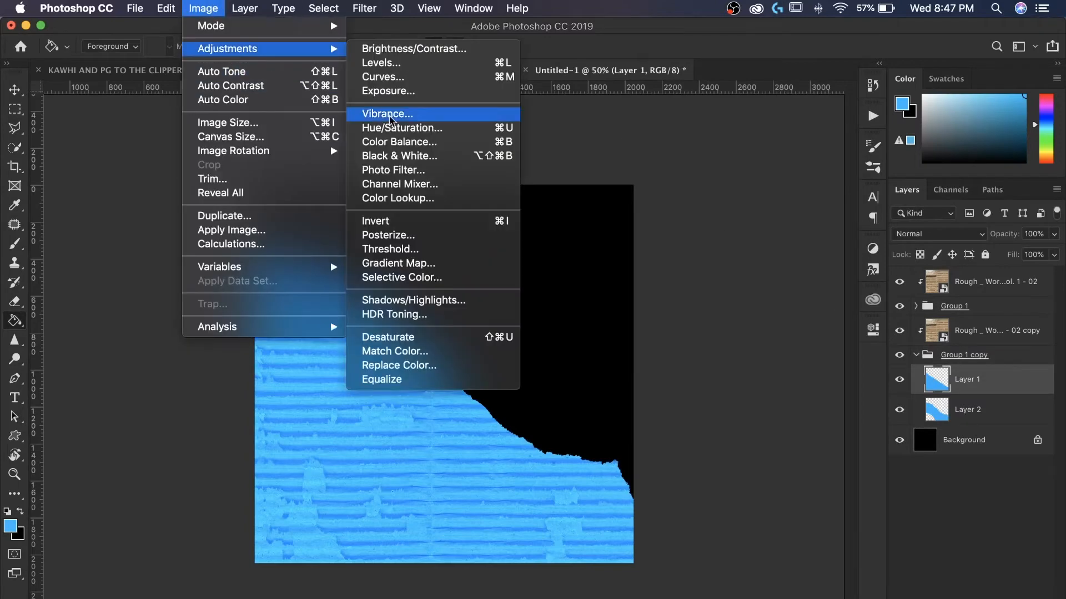
click(399, 125)
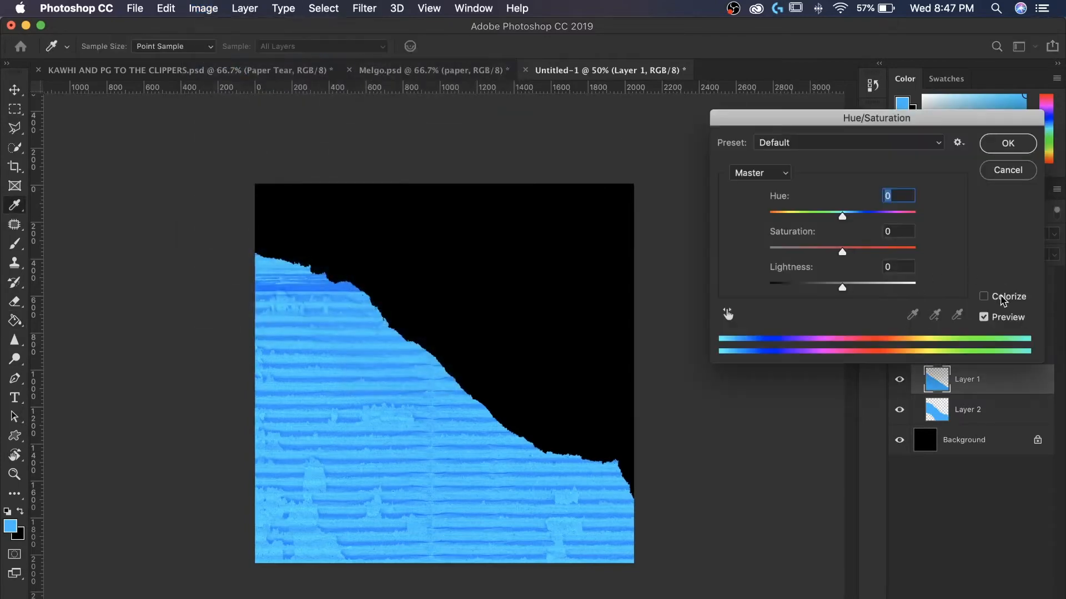
click(983, 297)
click(785, 215)
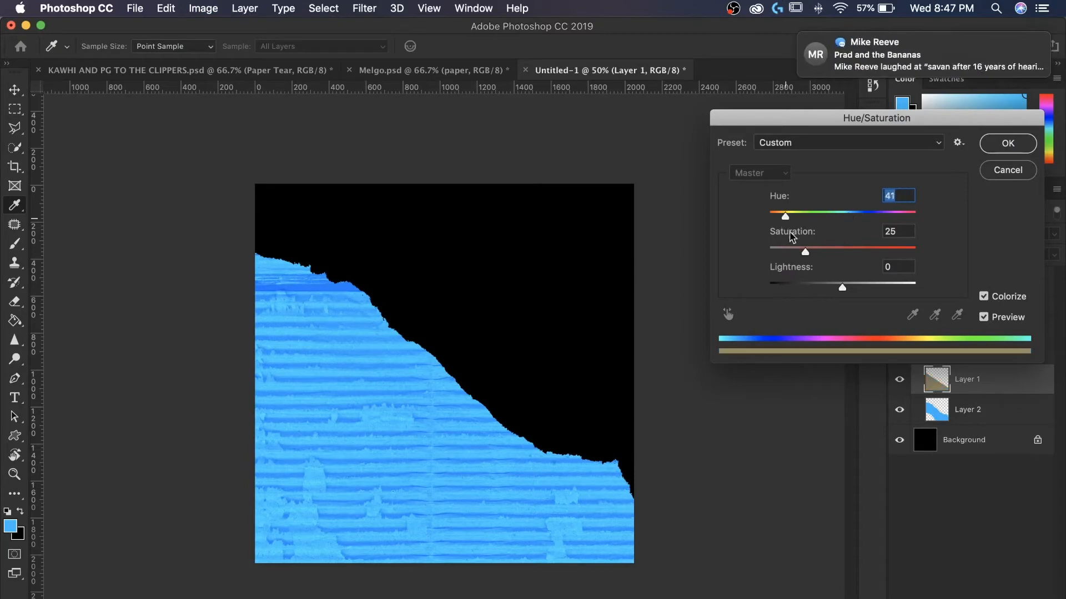
drag(806, 249, 931, 263)
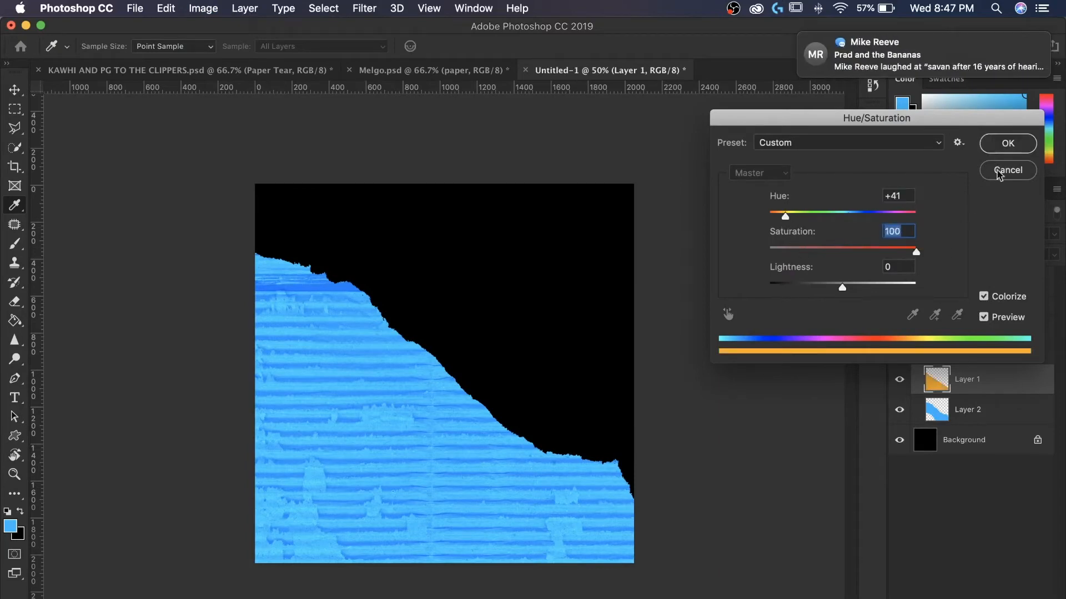
click(1003, 148)
right_click(964, 412)
click(728, 176)
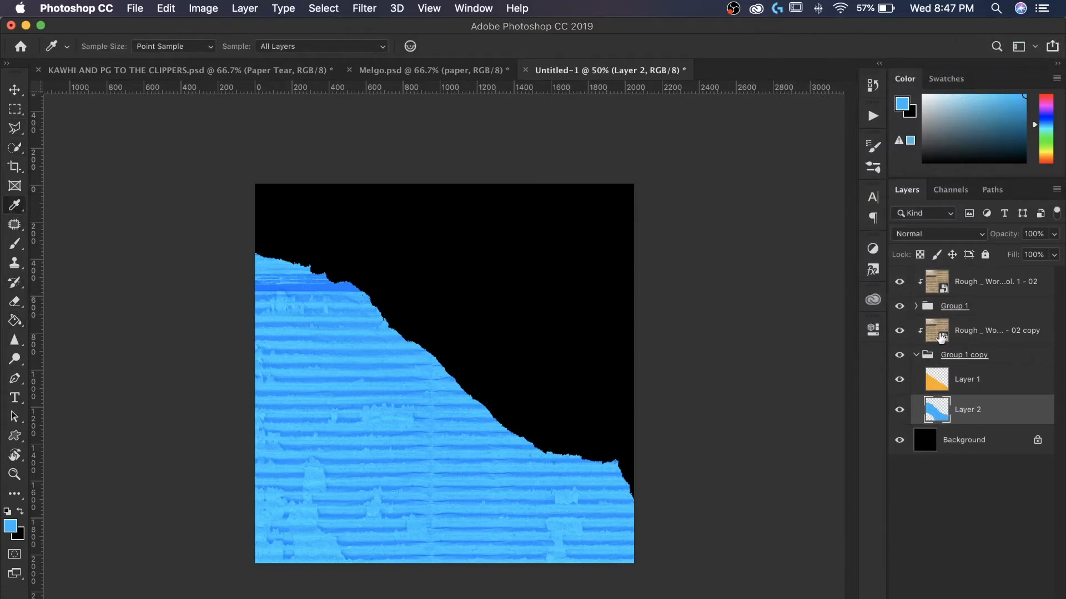
- Hide Group 1, sample the orange color, fill Layer 2 in Group 1 copy with orange, and show Group 1 again
click(899, 306)
click(430, 476)
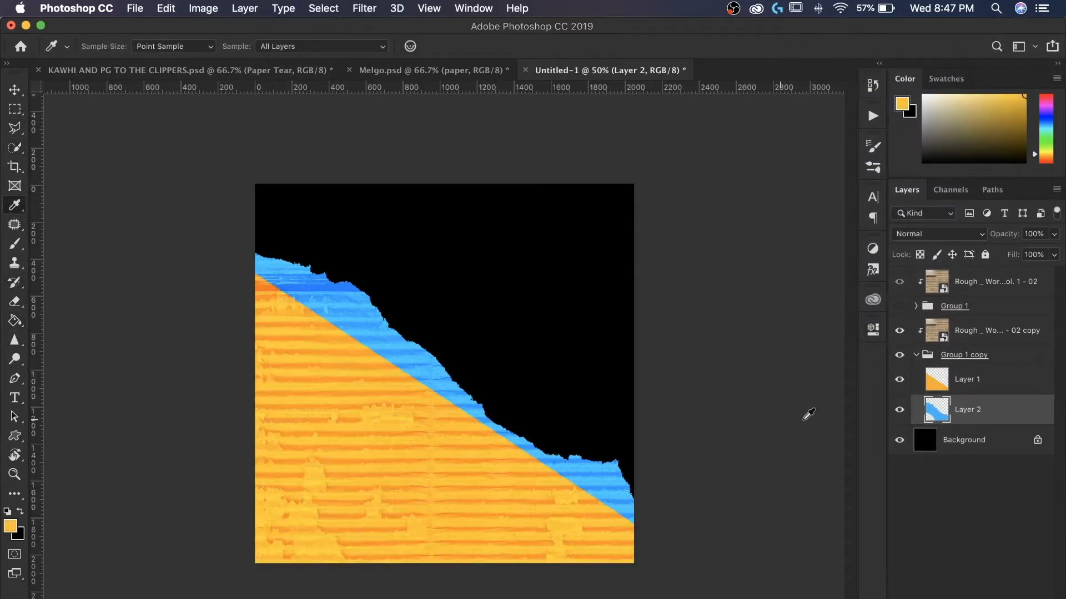
click(14, 322)
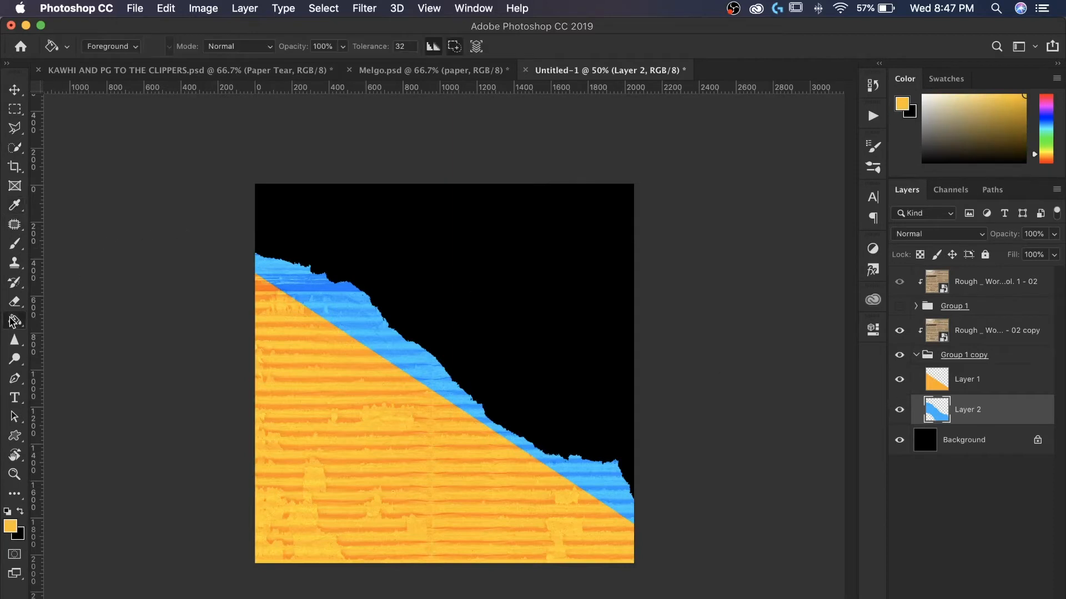
click(415, 370)
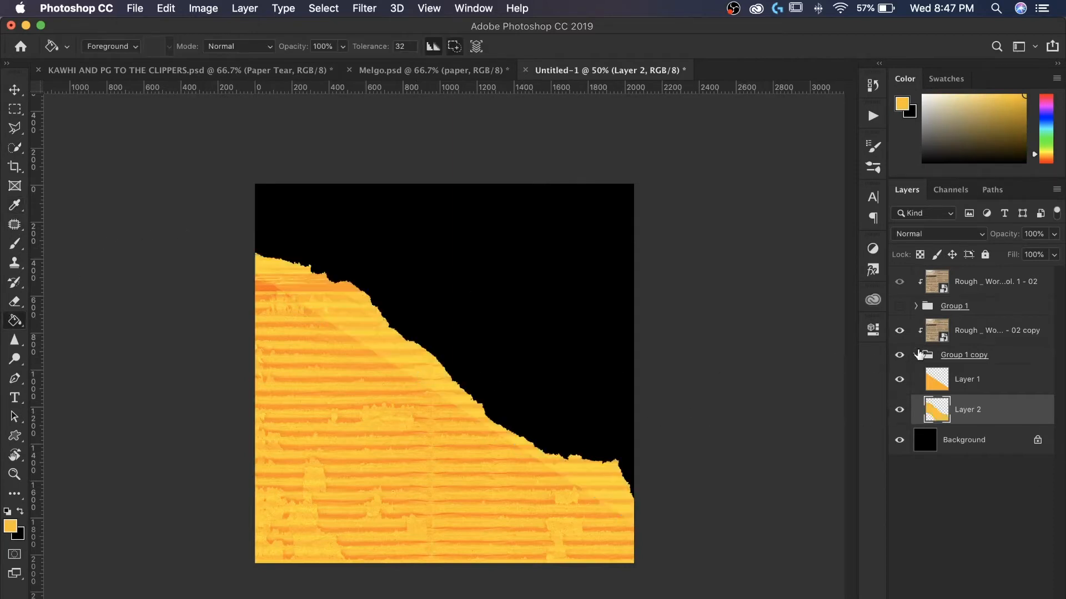
click(899, 305)
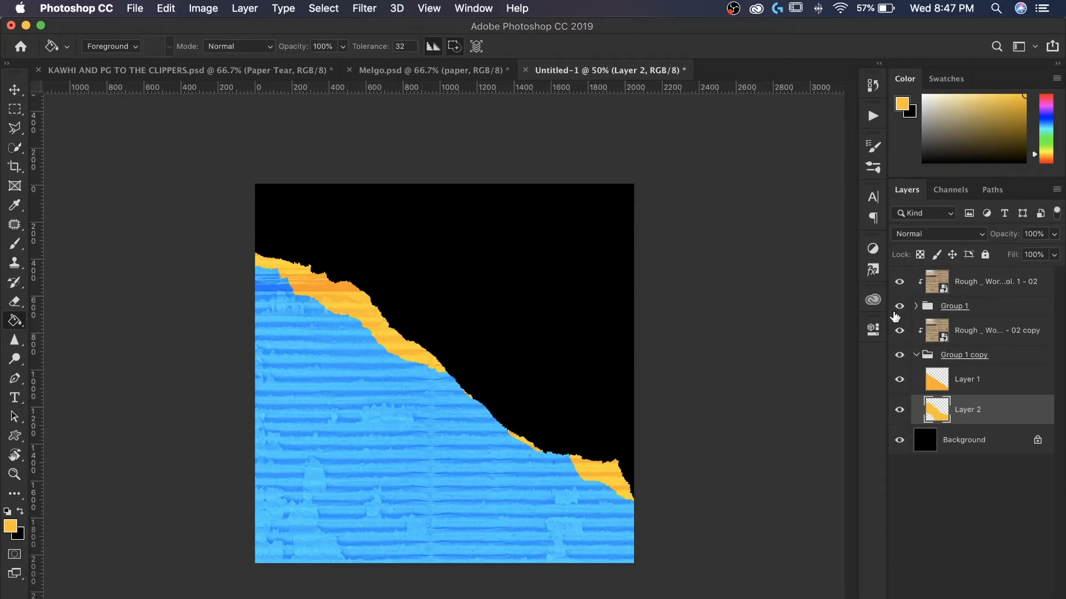
click(922, 355)
- Add a Drop Shadow to Group 1 with angle -87°, distance 12 px, size 6 px and opacity 27%
right_click(991, 311)
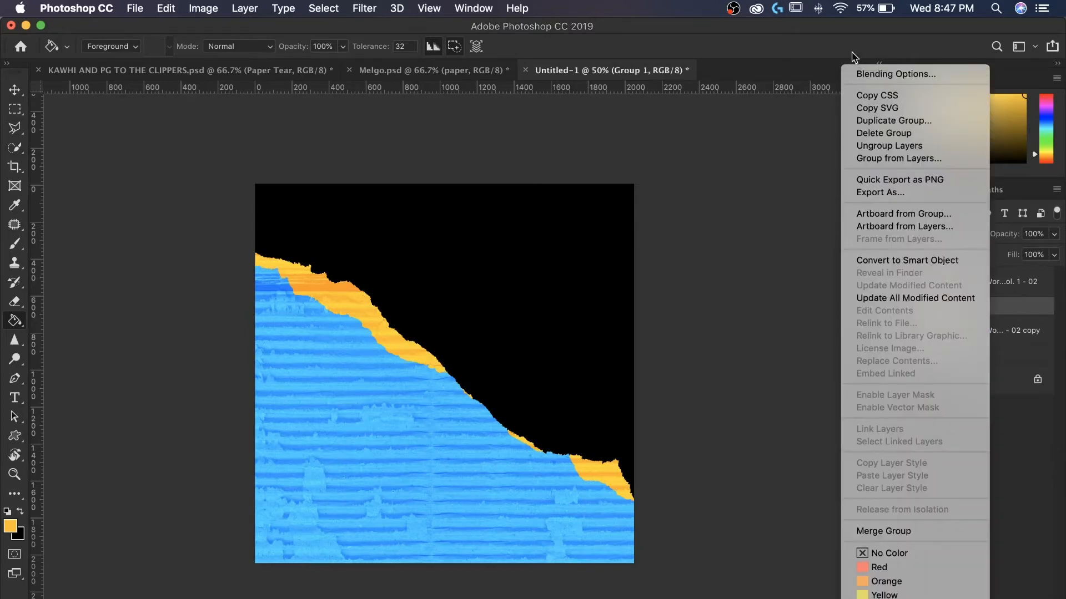
click(857, 62)
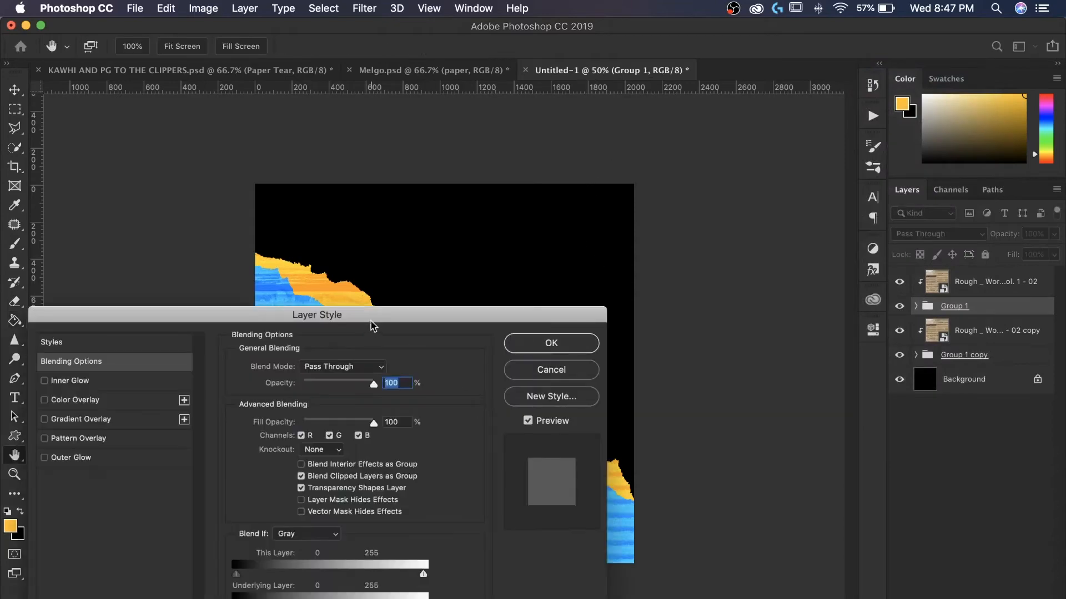
drag(370, 326, 764, 109)
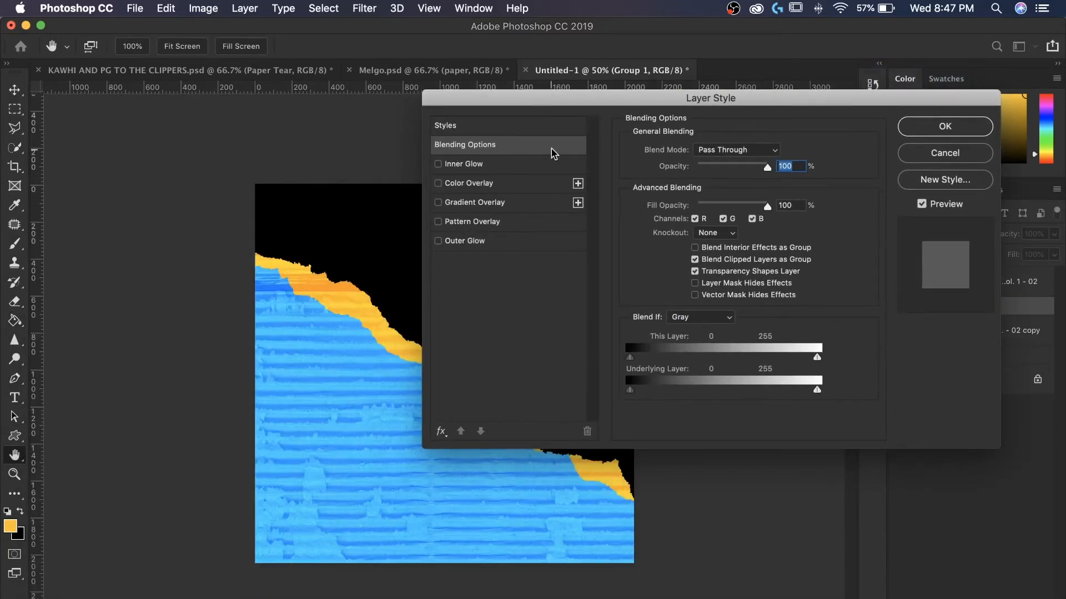
click(442, 431)
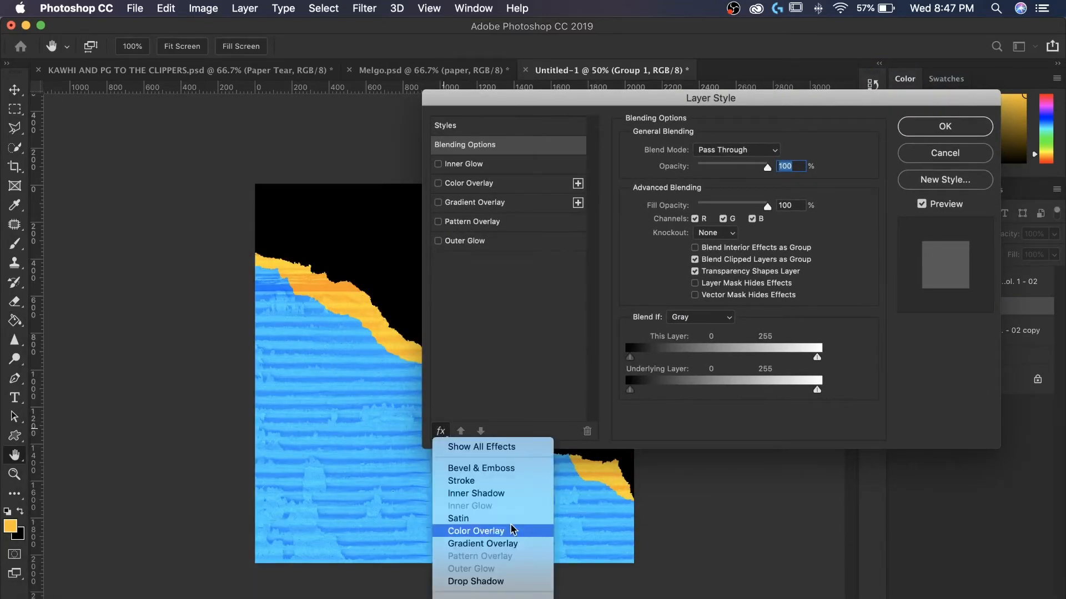
click(491, 581)
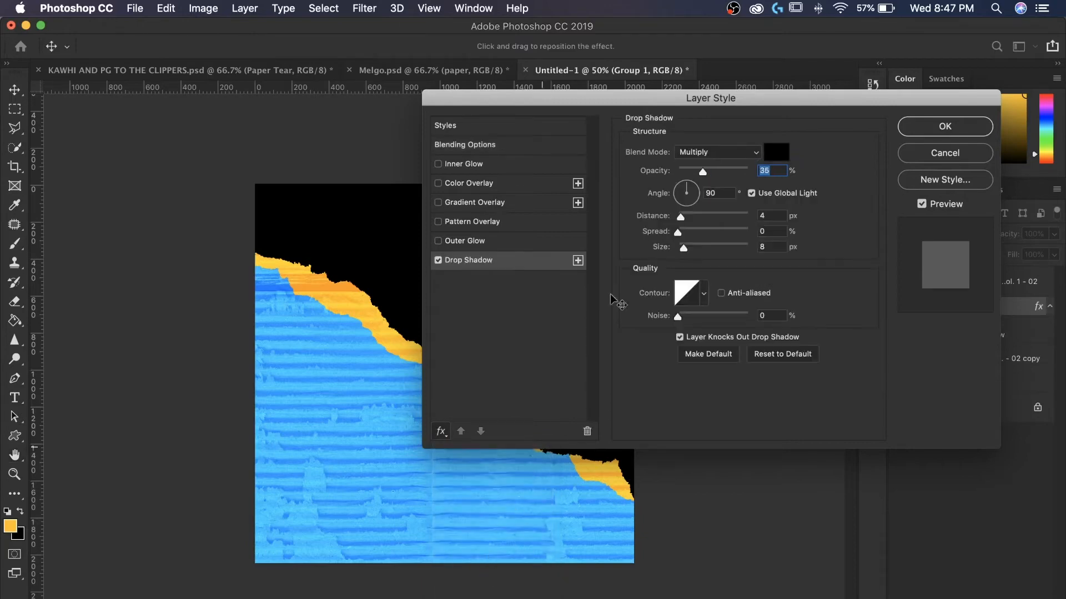
drag(680, 217, 689, 236)
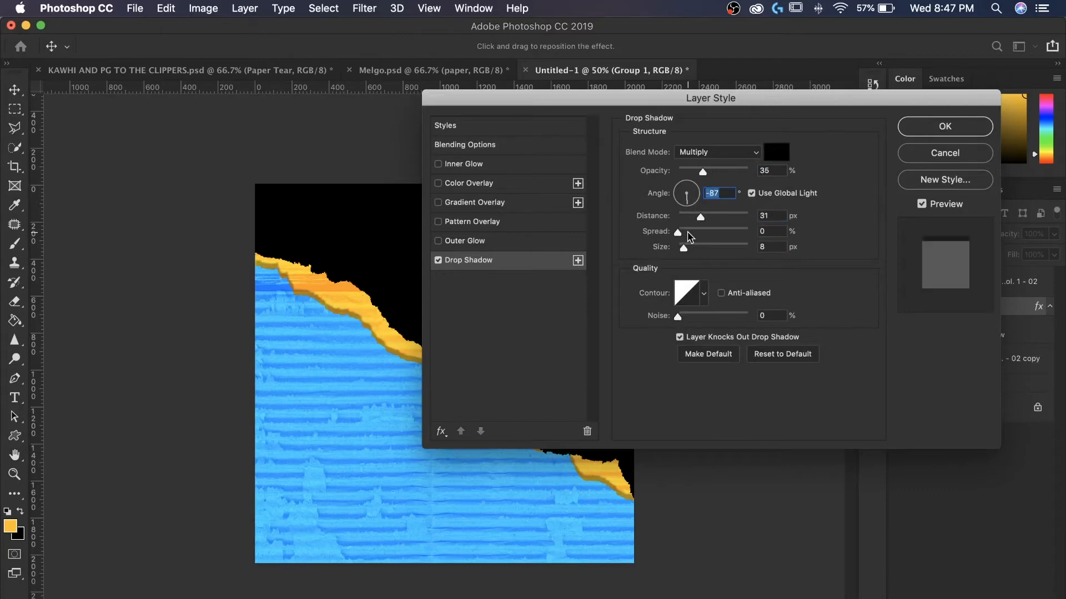
click(686, 217)
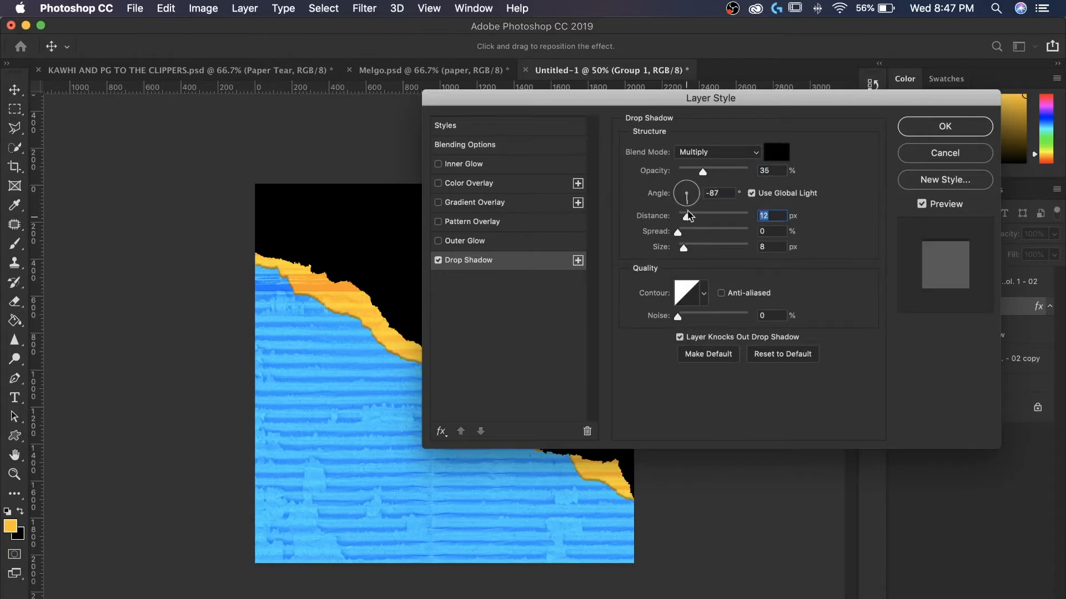
drag(702, 172, 709, 171)
drag(683, 248, 681, 247)
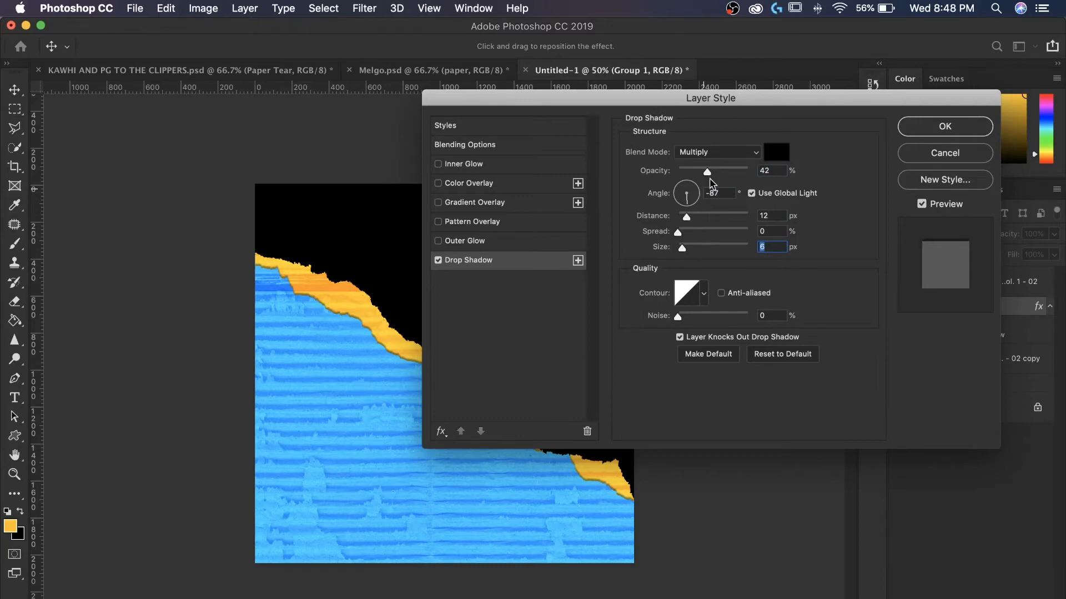
mouse_move(707, 172)
mouse_down()
mouse_move(733, 173)
mouse_move(698, 174)
mouse_up()
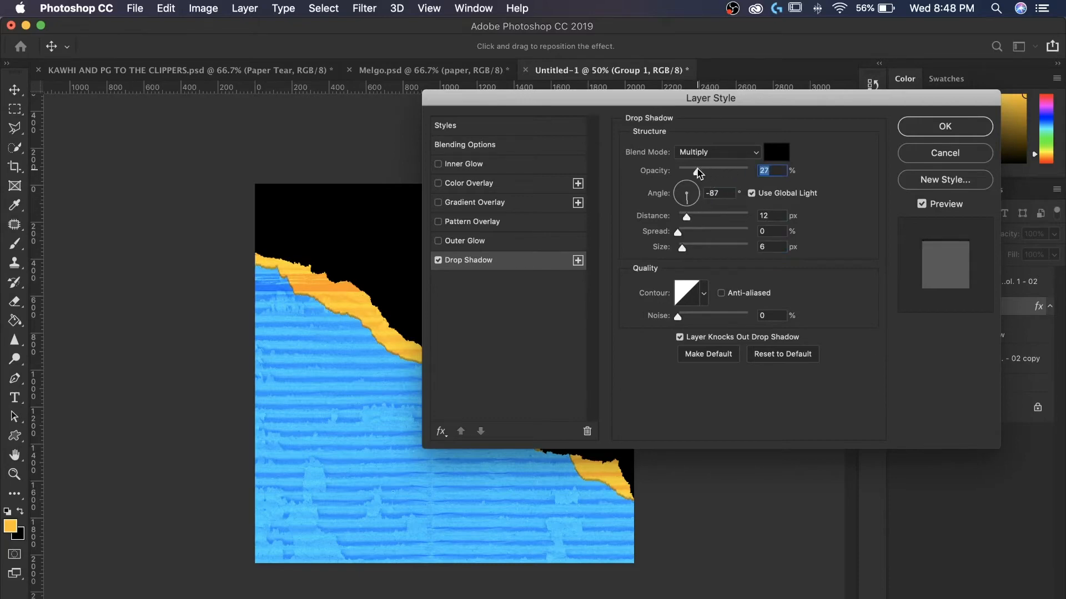
click(919, 127)
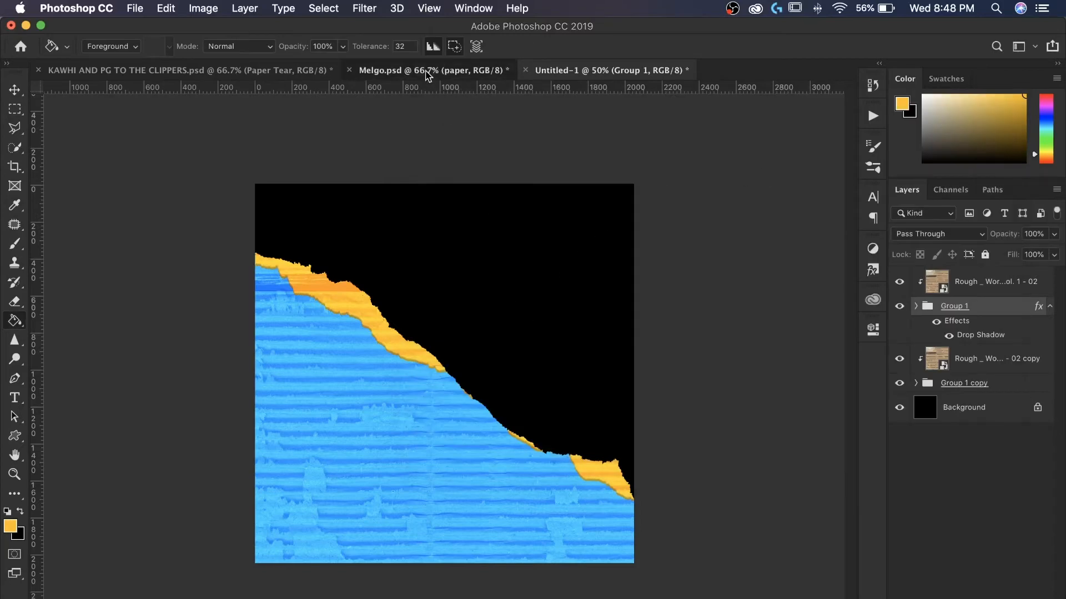
- Compare with the Melgo reference poster, then place Diagonal paper tear.png from the Effects Paper folder above the cardboard texture
click(427, 72)
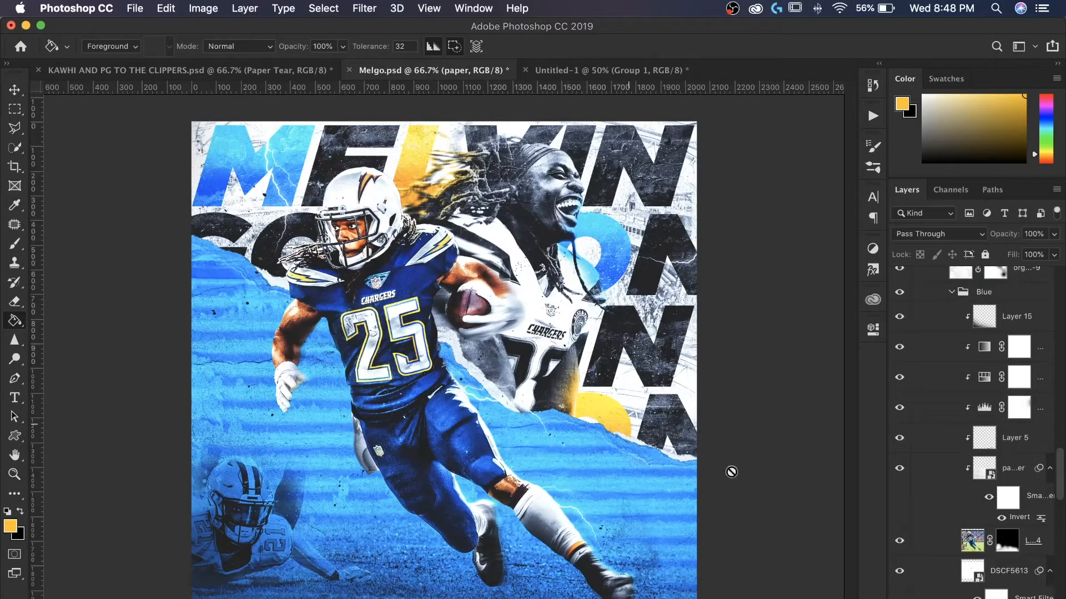
click(582, 69)
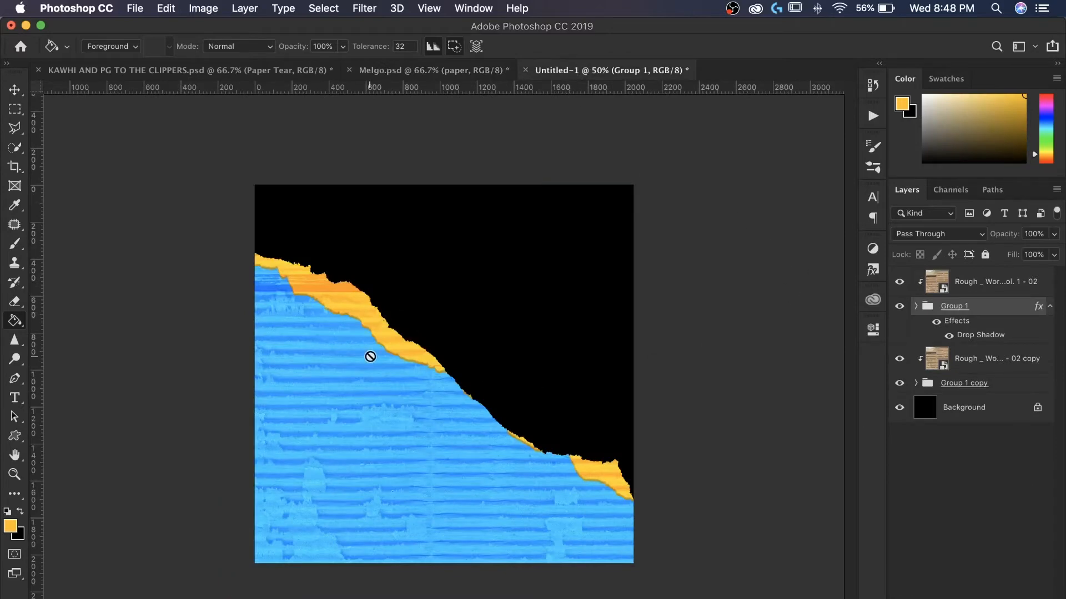
click(989, 286)
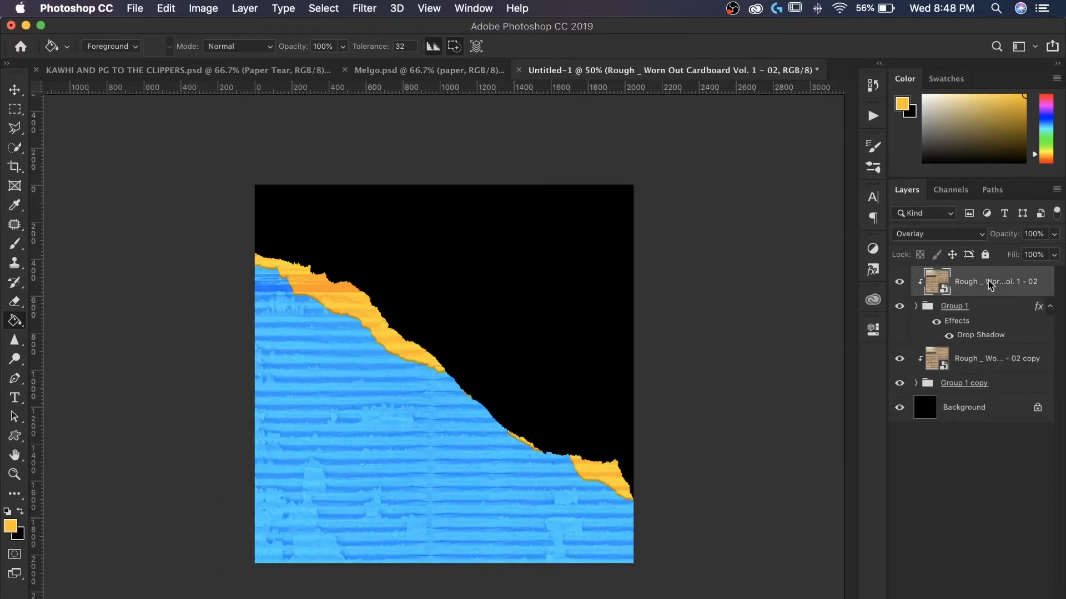
key(super+shift+p)
click(284, 193)
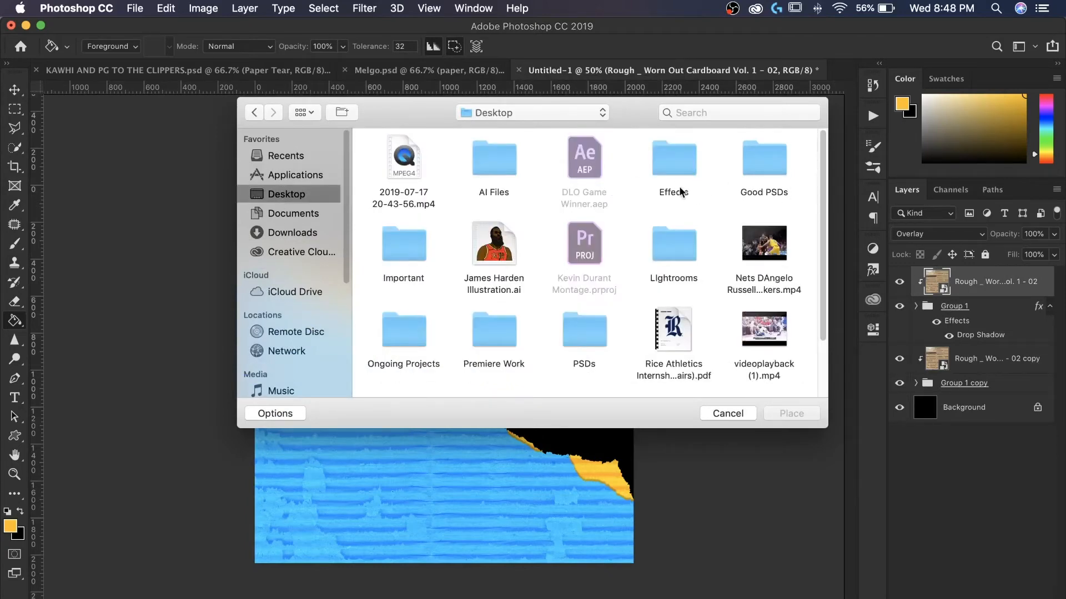
double_click(684, 174)
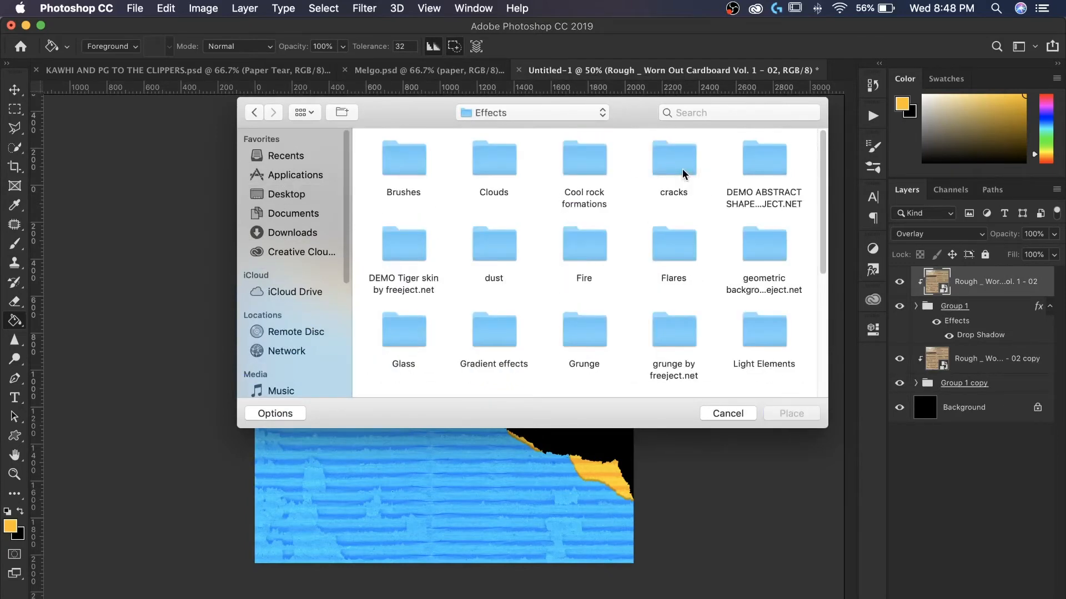
scroll(627, 230, down, 3)
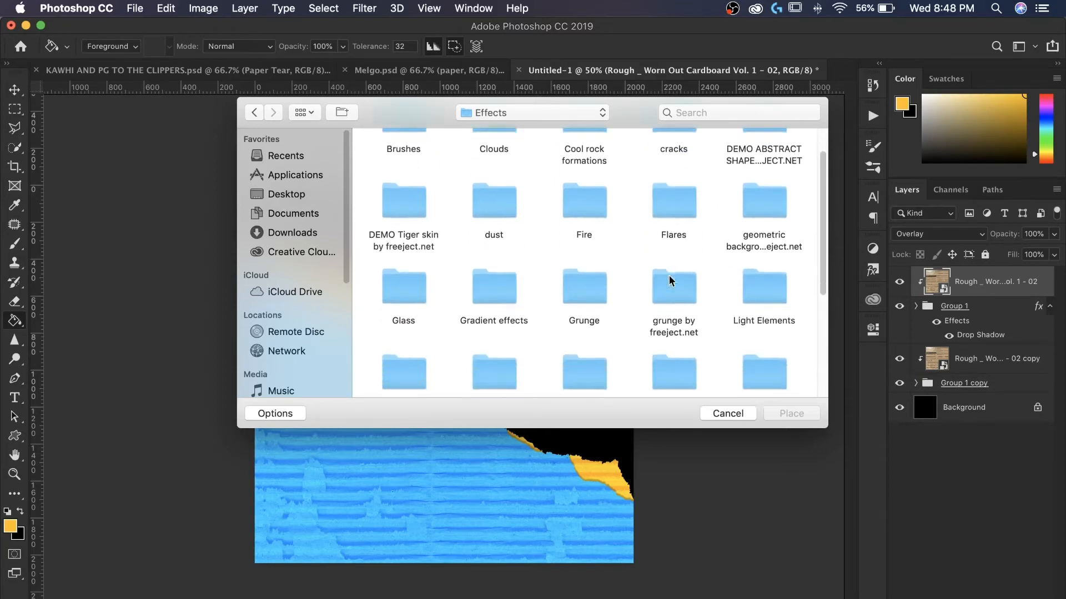
double_click(763, 258)
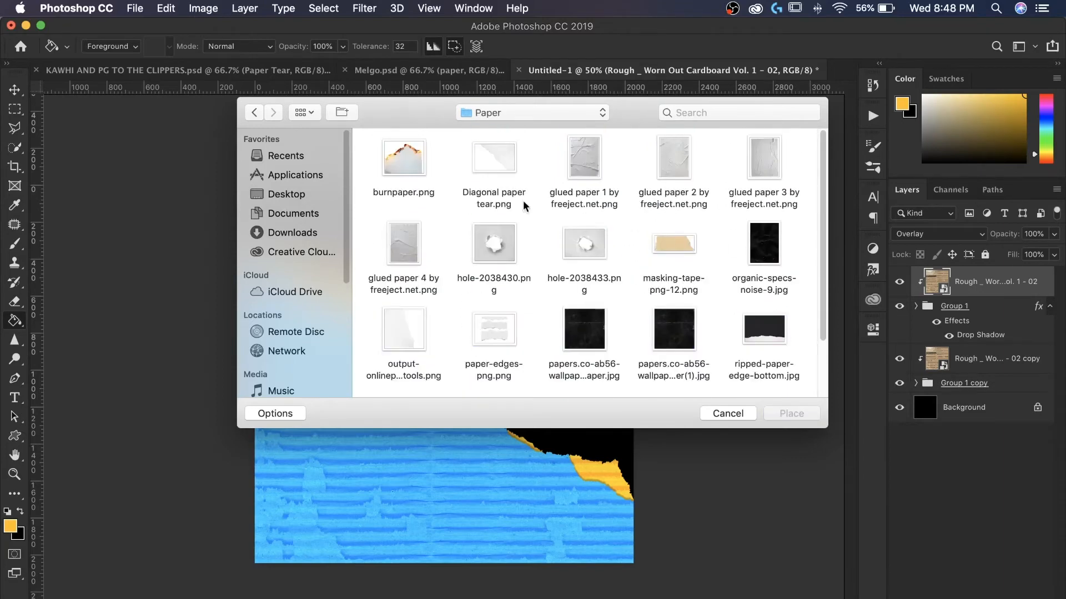
click(505, 170)
double_click(506, 170)
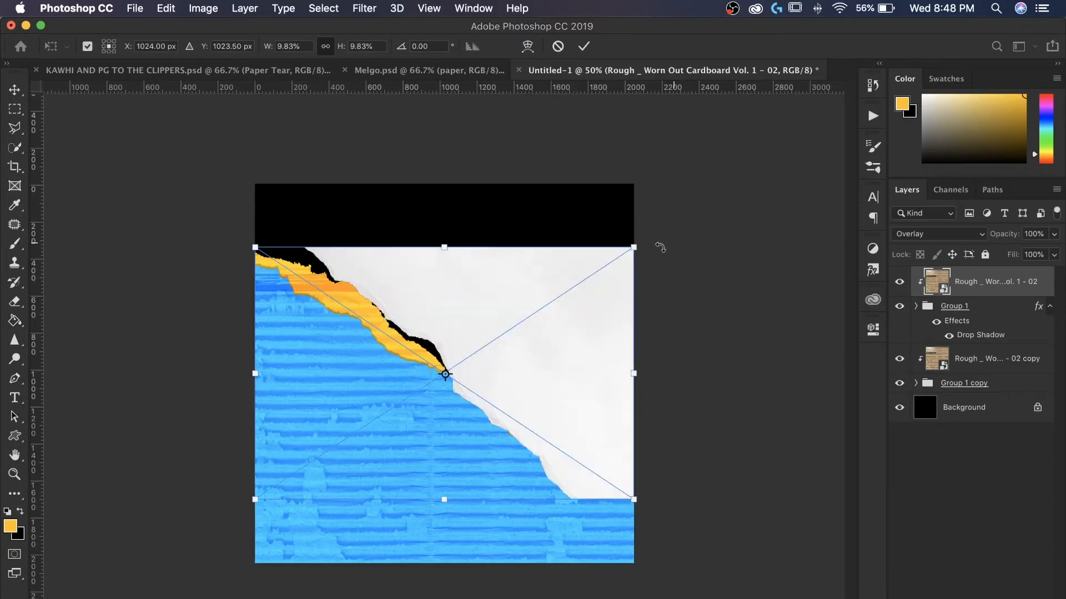
- Rotate the paper tear to about 167° and scale it to about 16% along the diagonal edge, then commit
drag(664, 374, 265, 463)
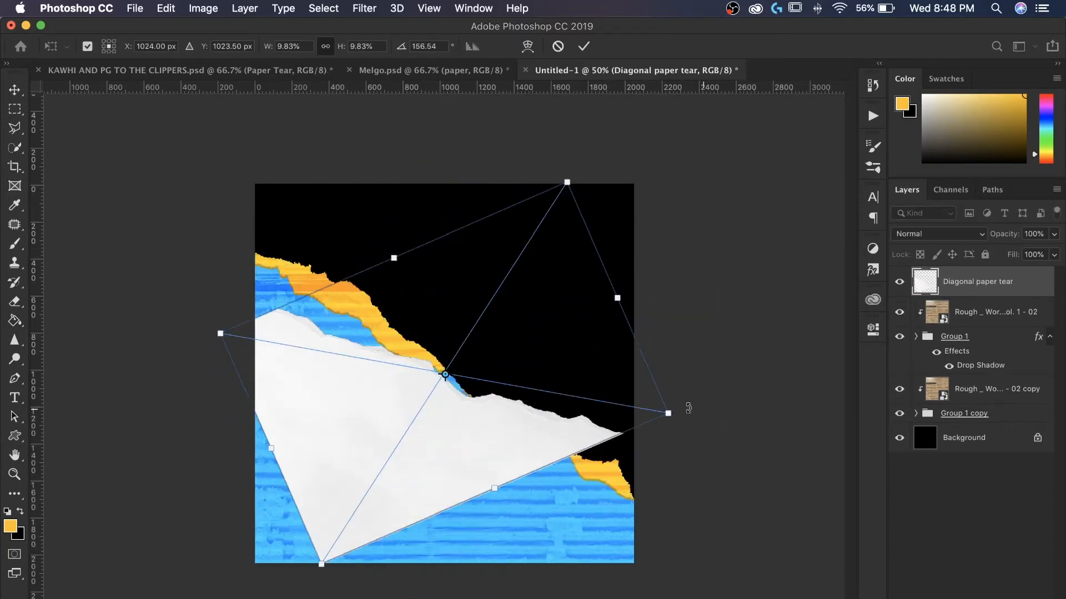
drag(669, 414, 945, 479)
drag(612, 509, 535, 489)
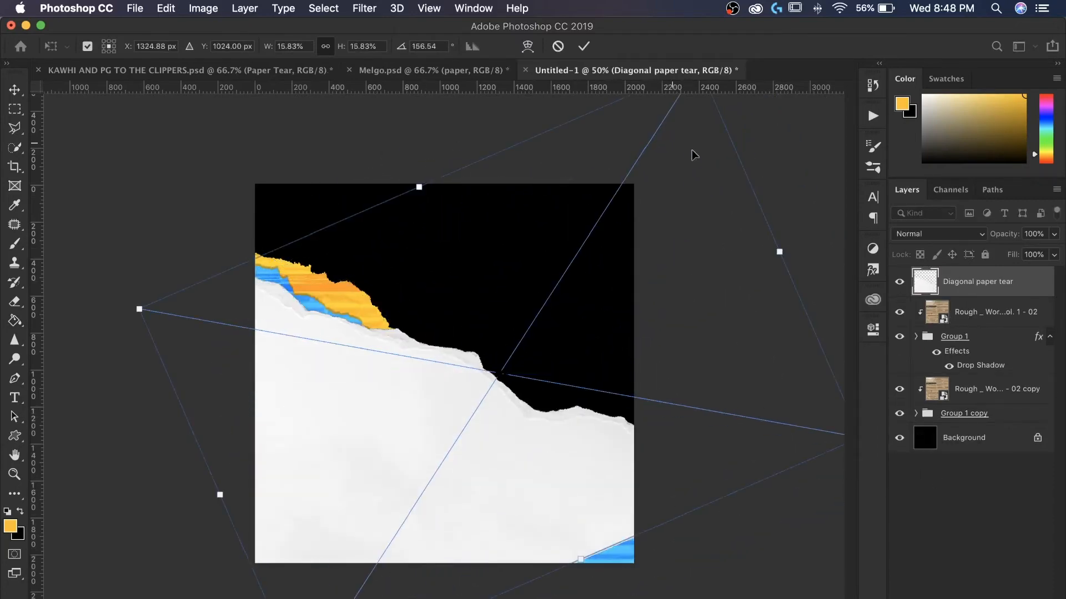
drag(782, 123, 849, 165)
drag(595, 304, 594, 347)
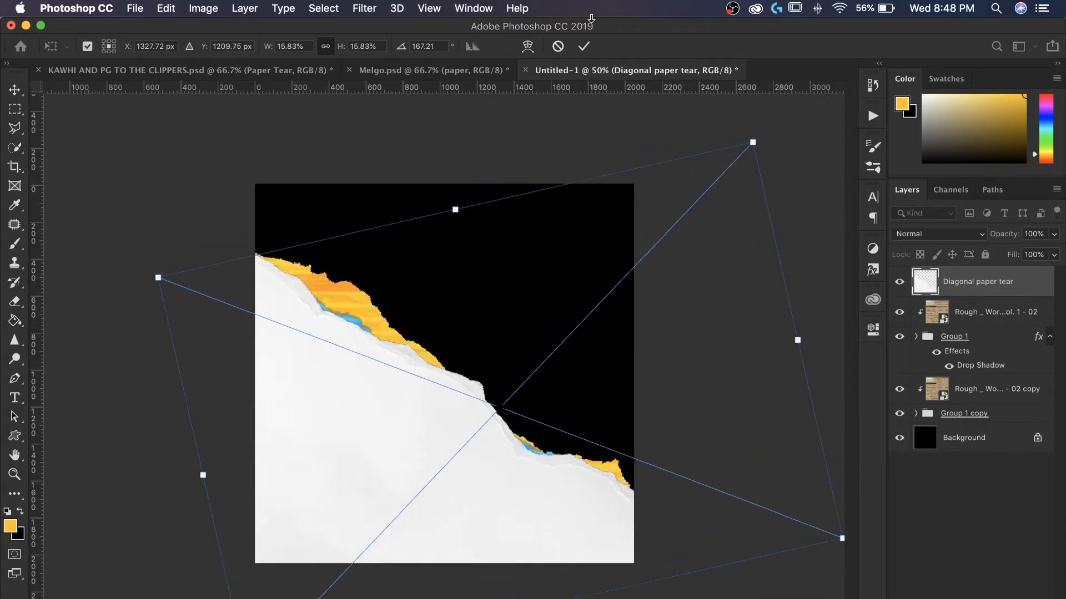
click(584, 46)
- Run the MAIN action from the Design Skin action set on the paper tear layer
click(873, 116)
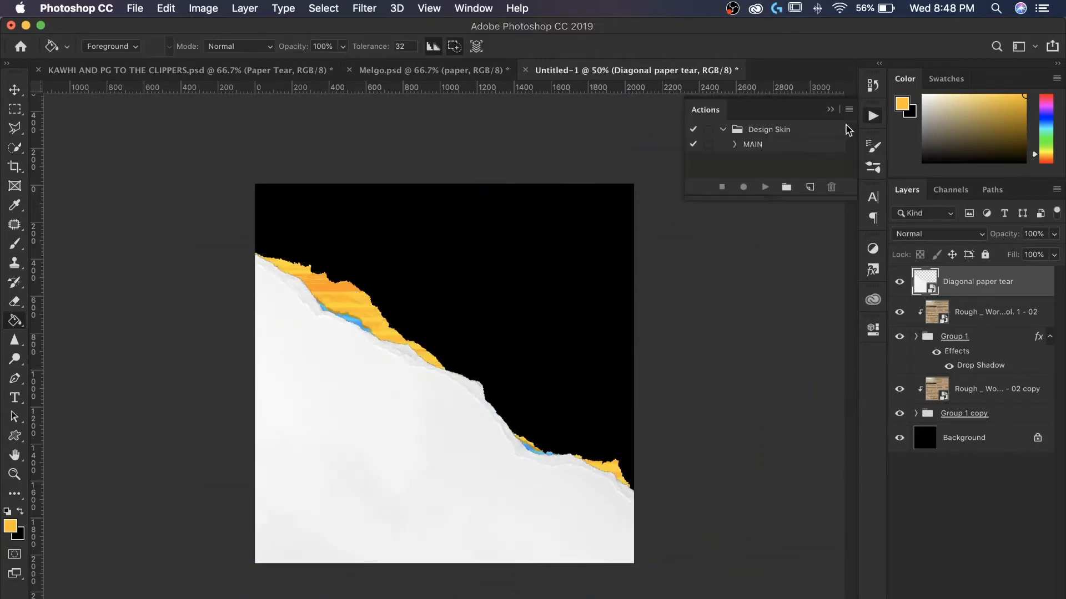
click(753, 145)
click(765, 189)
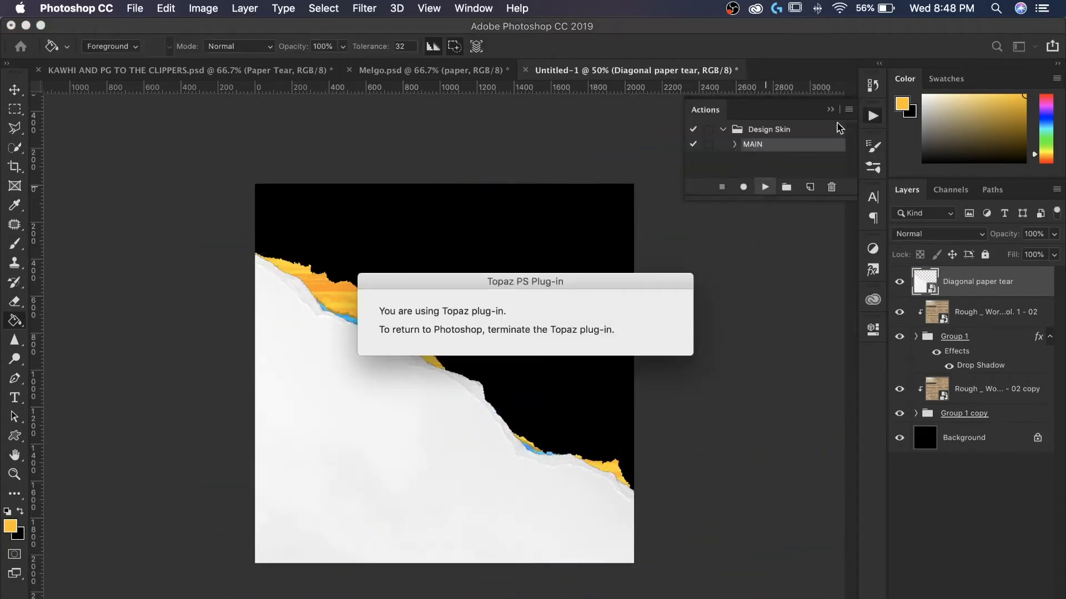
click(831, 110)
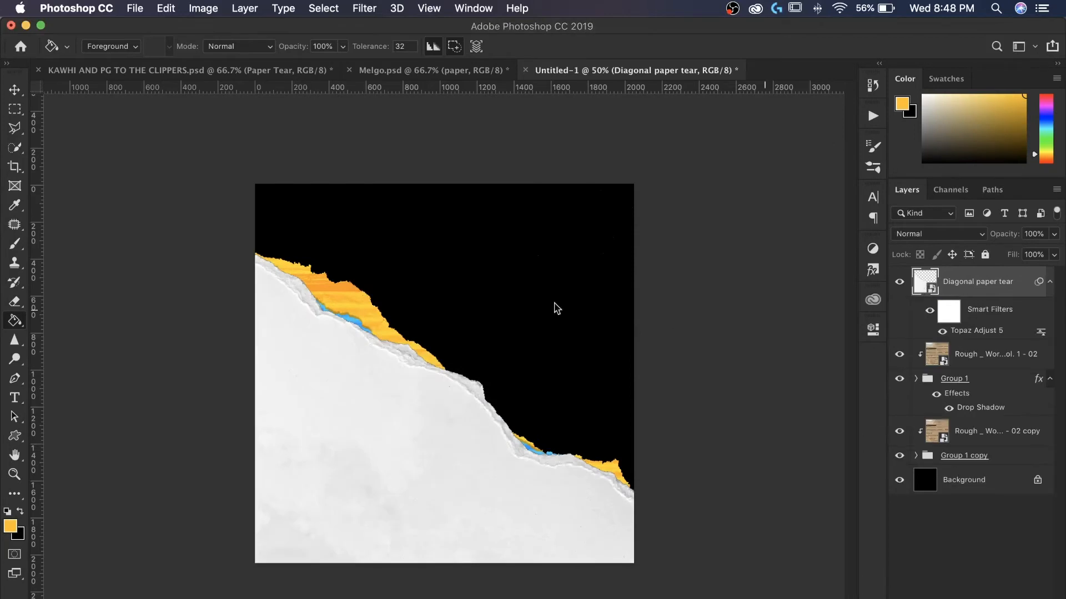
- Pick the Sharpen tool, rasterize the paper tear smart object, and set the brush size to 200
click(16, 341)
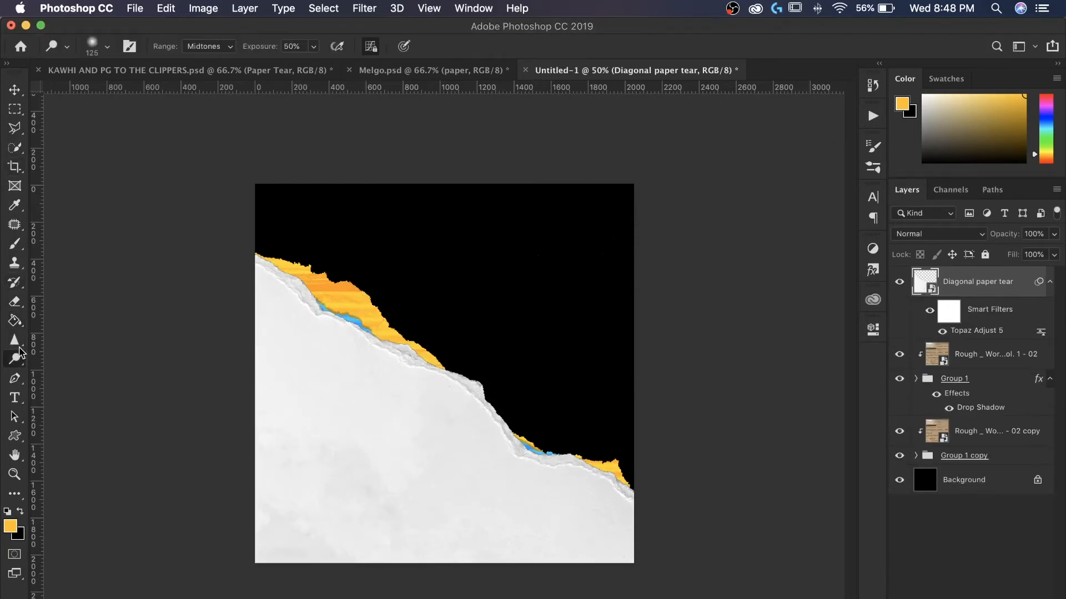
click(303, 268)
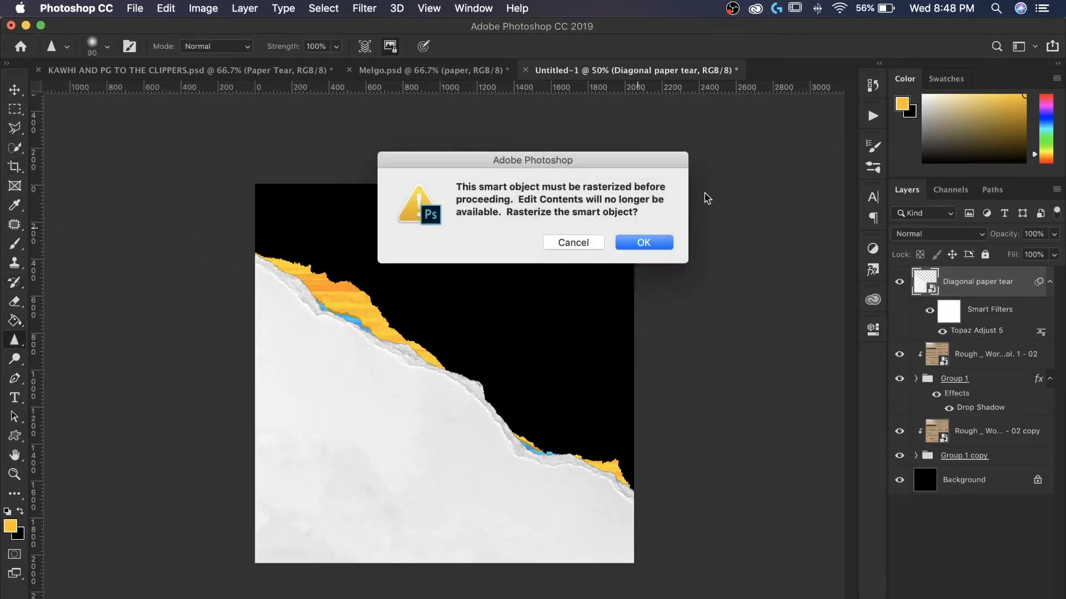
click(657, 241)
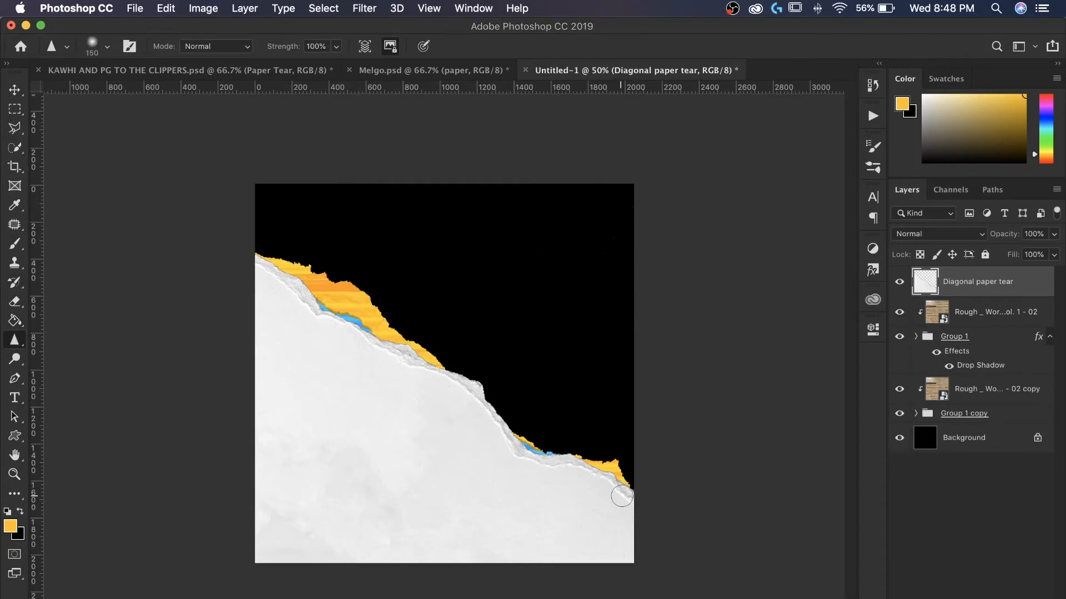
key(bracketright)
key(bracketright)
key(bracketright)
key(bracketright)
key(bracketright)
key(bracketright)
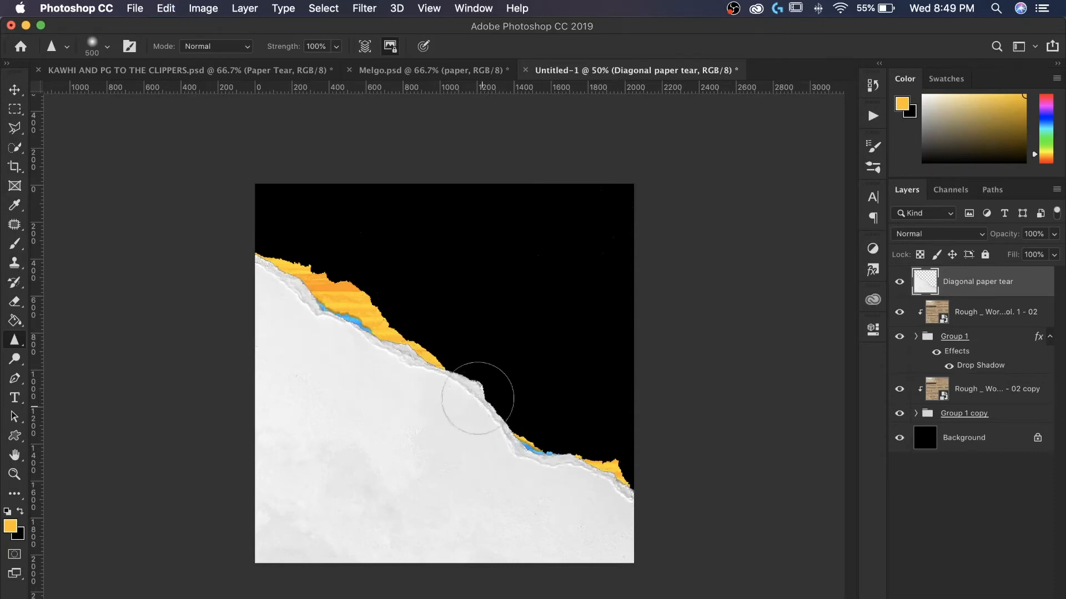
key(bracketleft)
key(bracketleft)
key(bracketleft)
key(bracketleft)
- Move the Diagonal paper tear layer down to just above Background, then stretch it wider along the diagonal edge and commit
drag(991, 290, 984, 428)
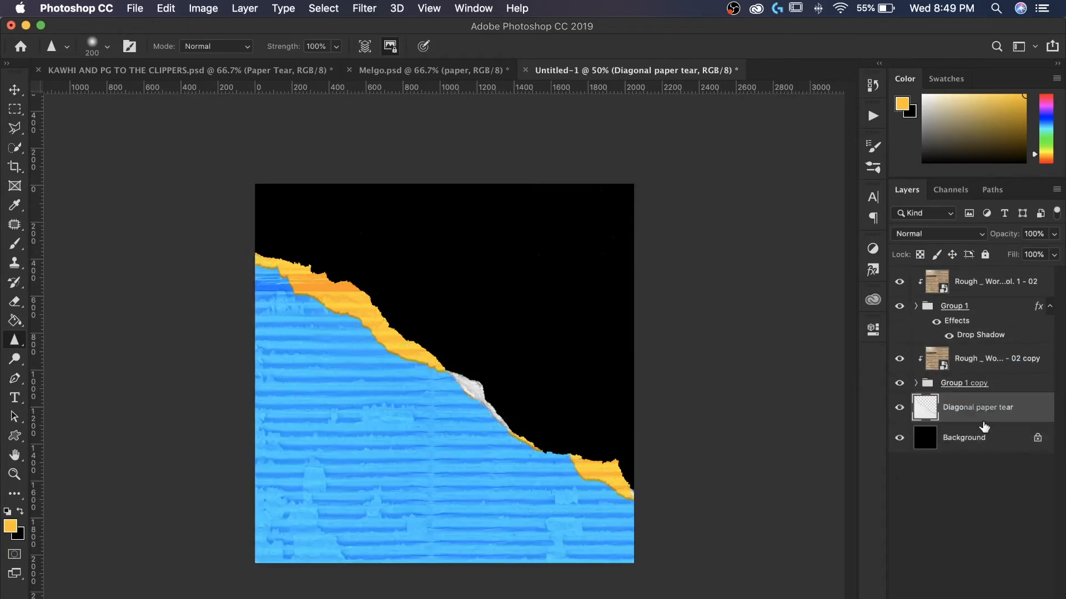
key(super+t)
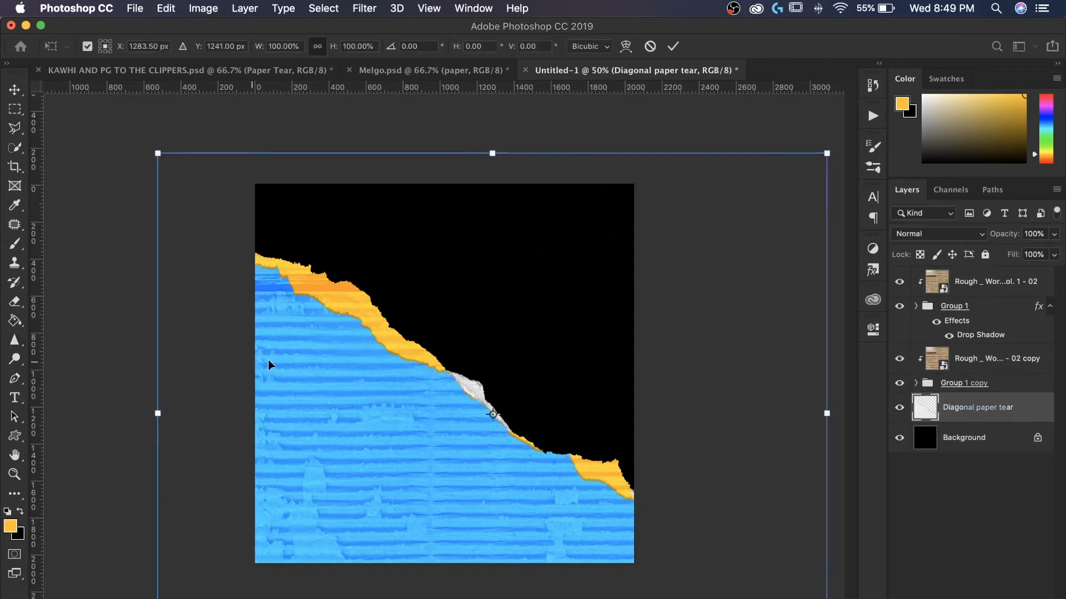
drag(268, 359, 254, 338)
drag(632, 340, 650, 342)
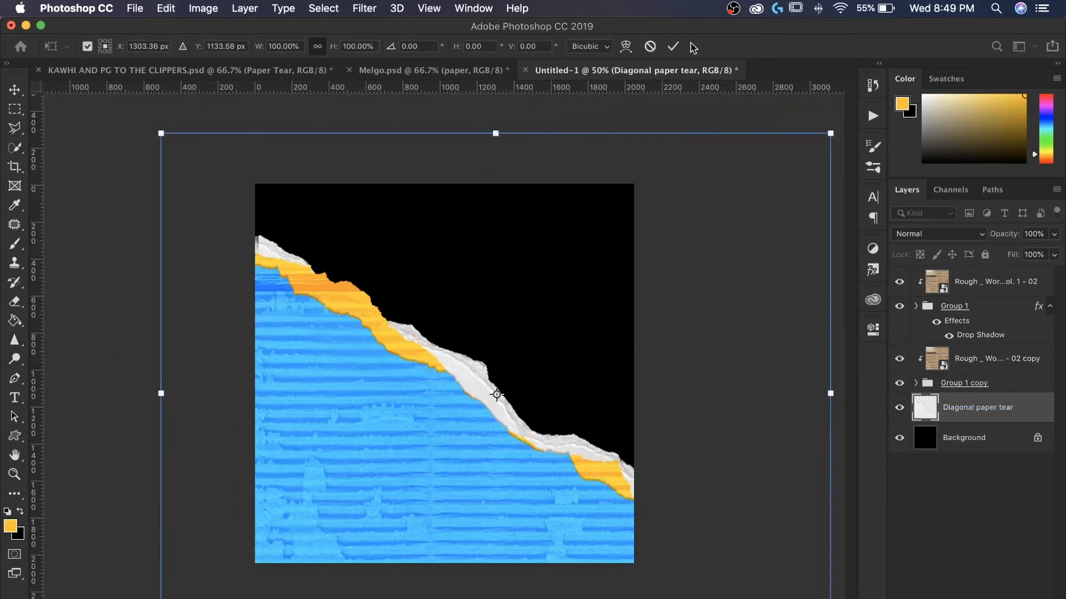
click(672, 46)
- Hide all layers except Background and fill a new layer above it with white
click(423, 72)
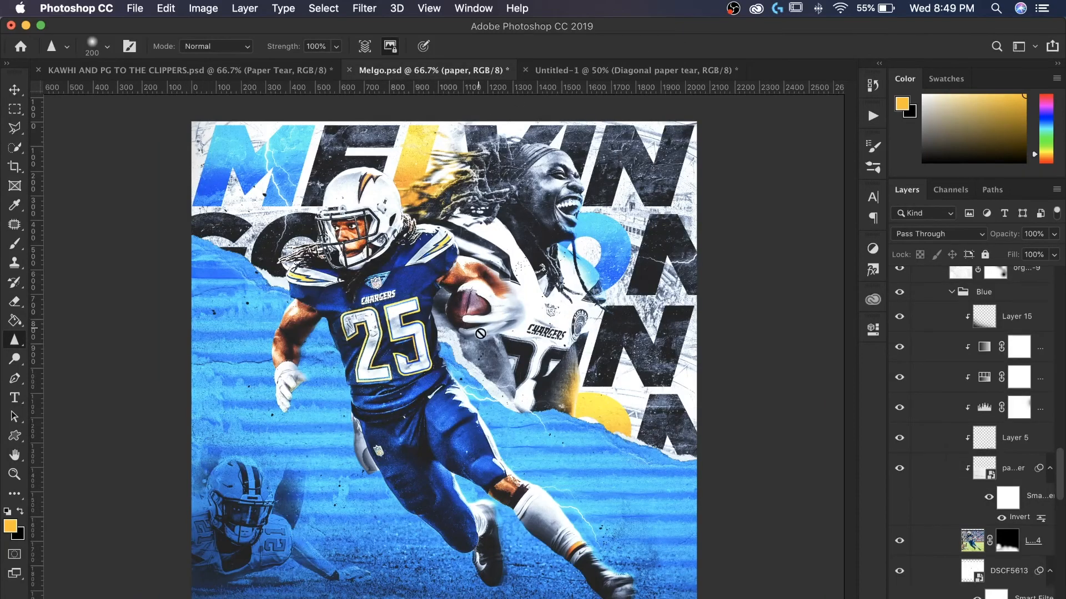
click(569, 71)
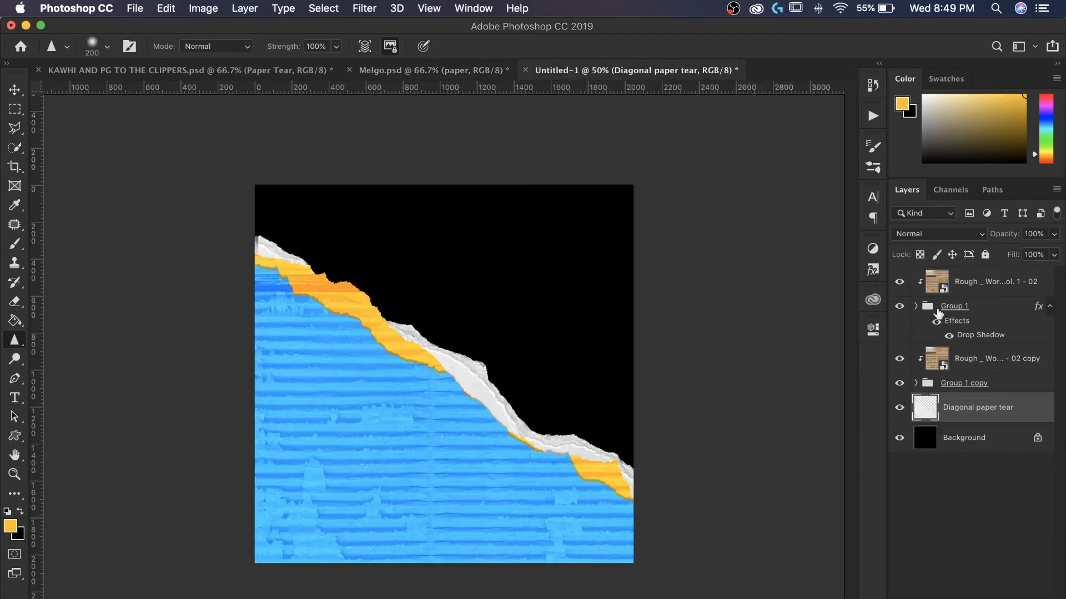
click(899, 407)
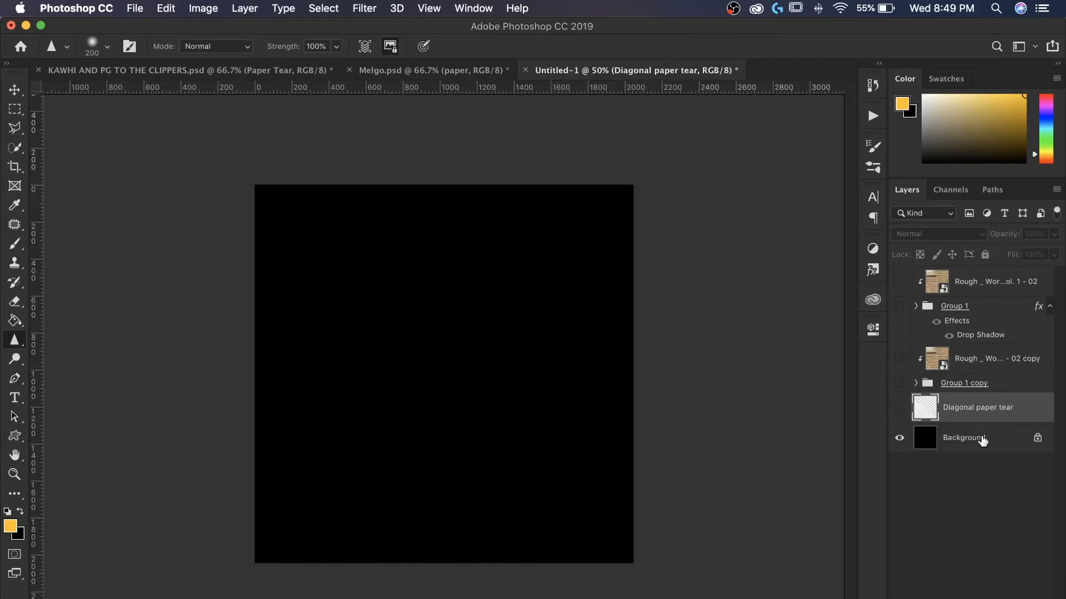
click(982, 440)
click(1002, 598)
drag(956, 132, 644, 14)
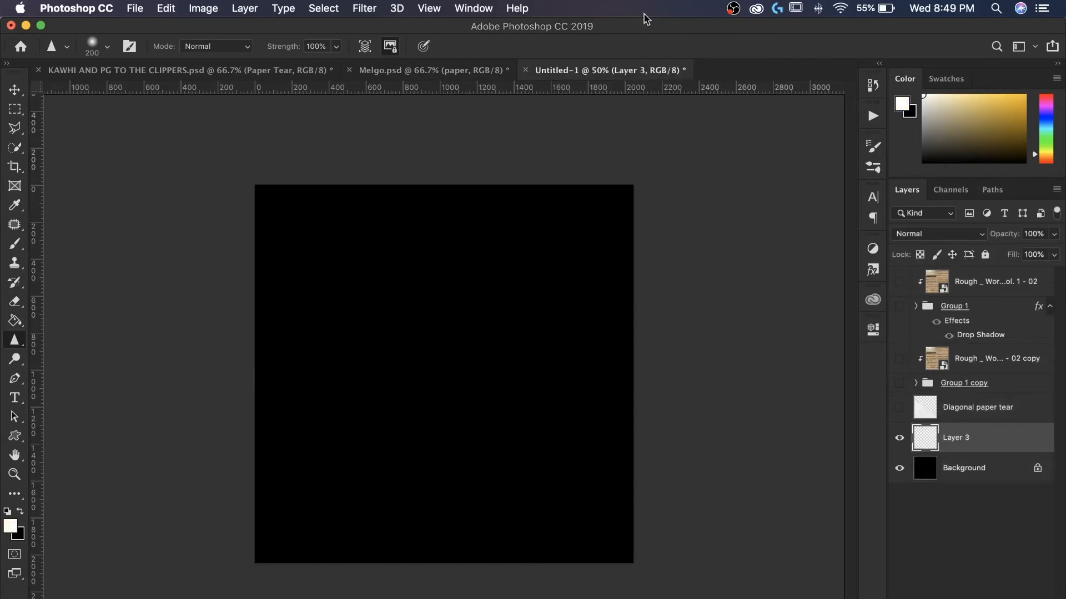
click(6, 325)
click(322, 328)
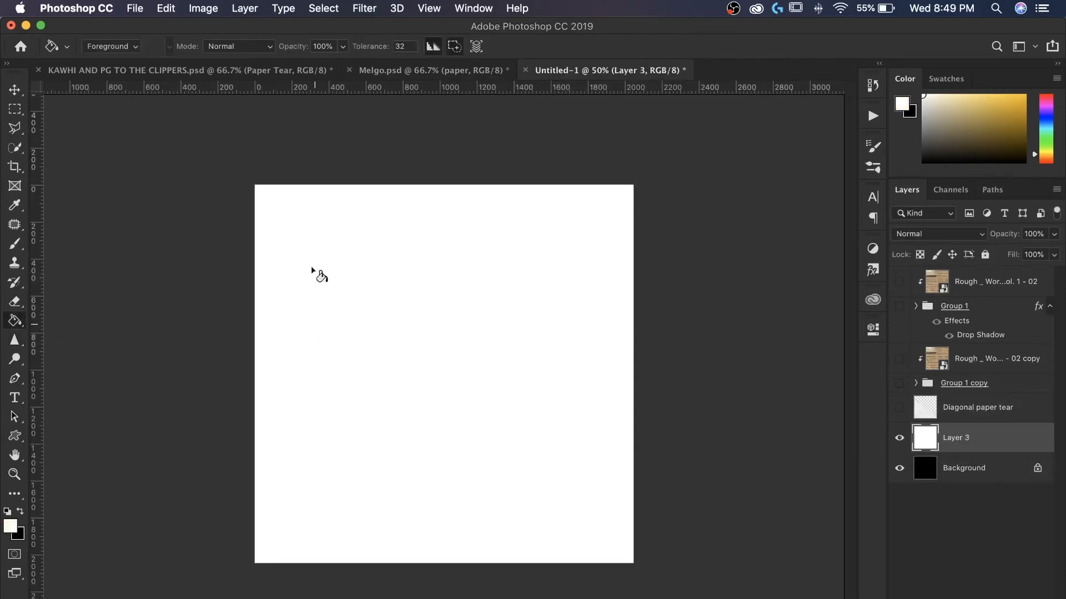
- Select the Brush tool and set the foreground colour to a bright blue
click(227, 70)
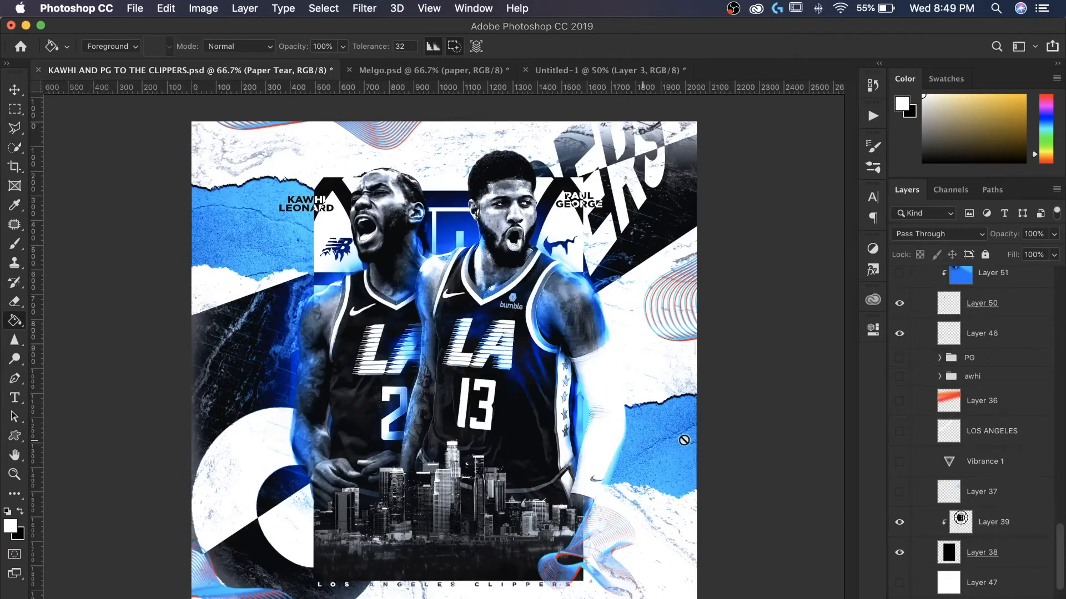
click(551, 72)
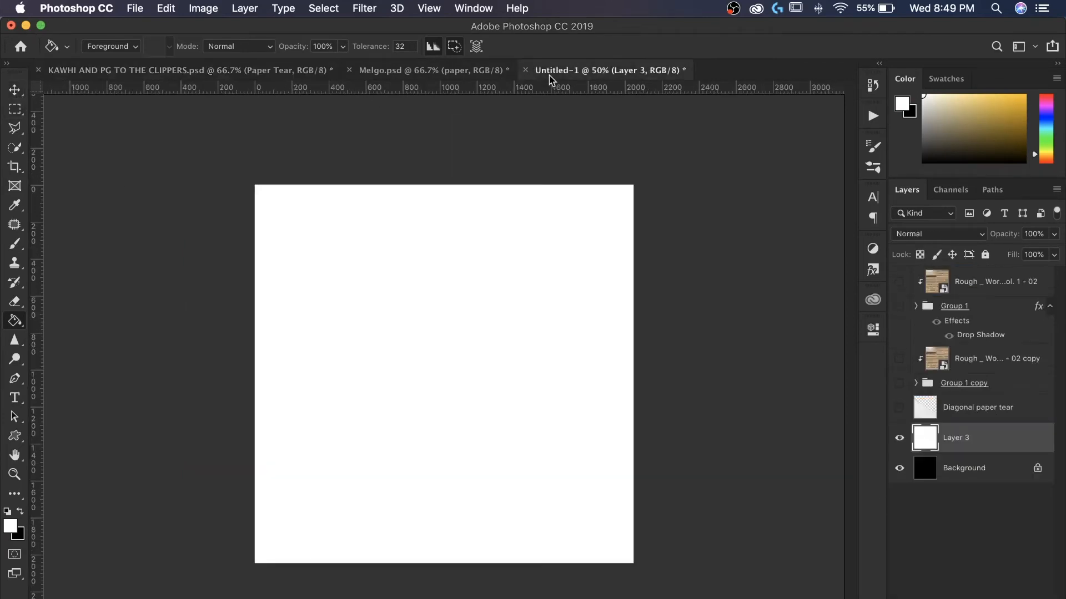
click(12, 242)
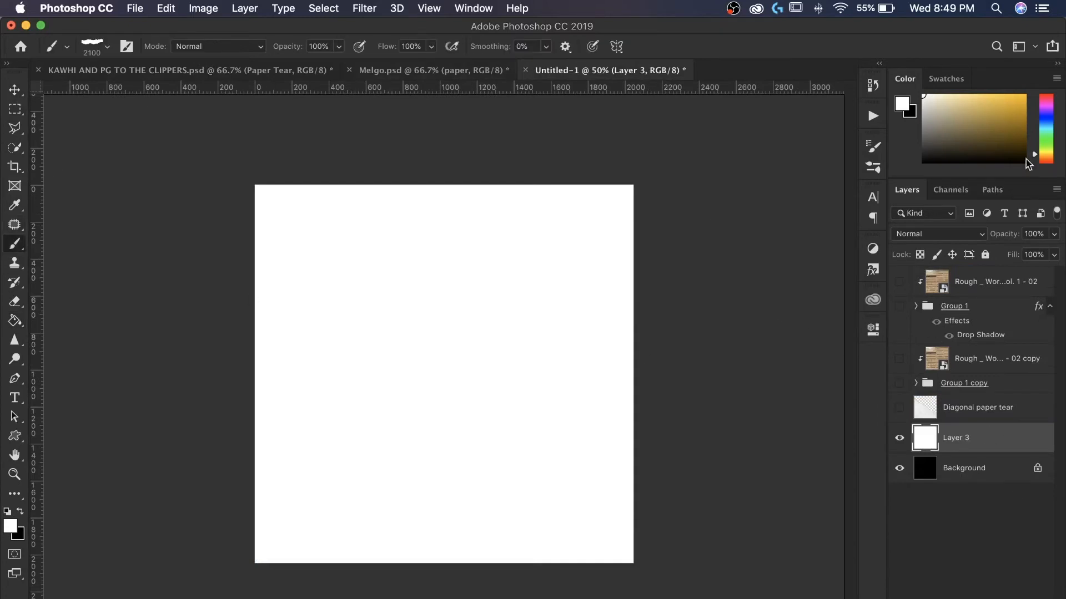
click(1047, 124)
click(1024, 96)
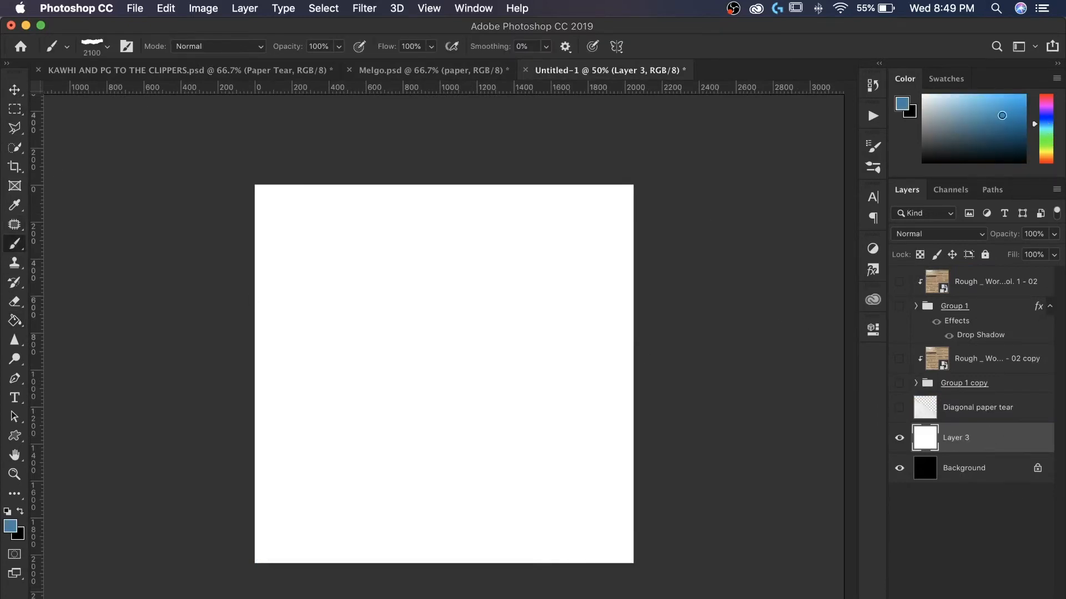
click(319, 255)
key(super+z)
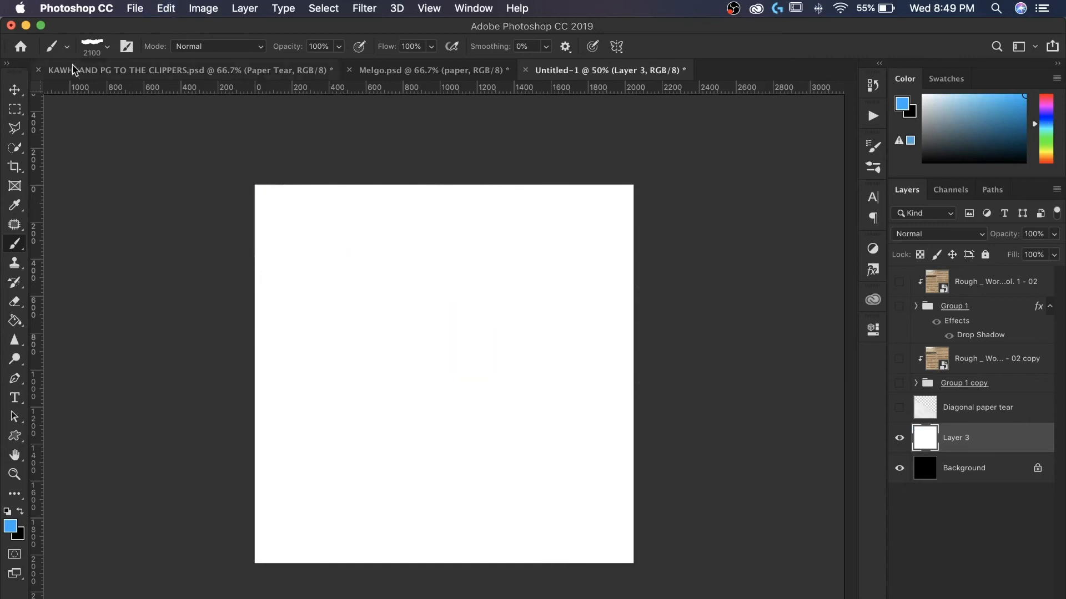
- Choose the 01.psd torn-paper brush from the brush presets
right_click(79, 143)
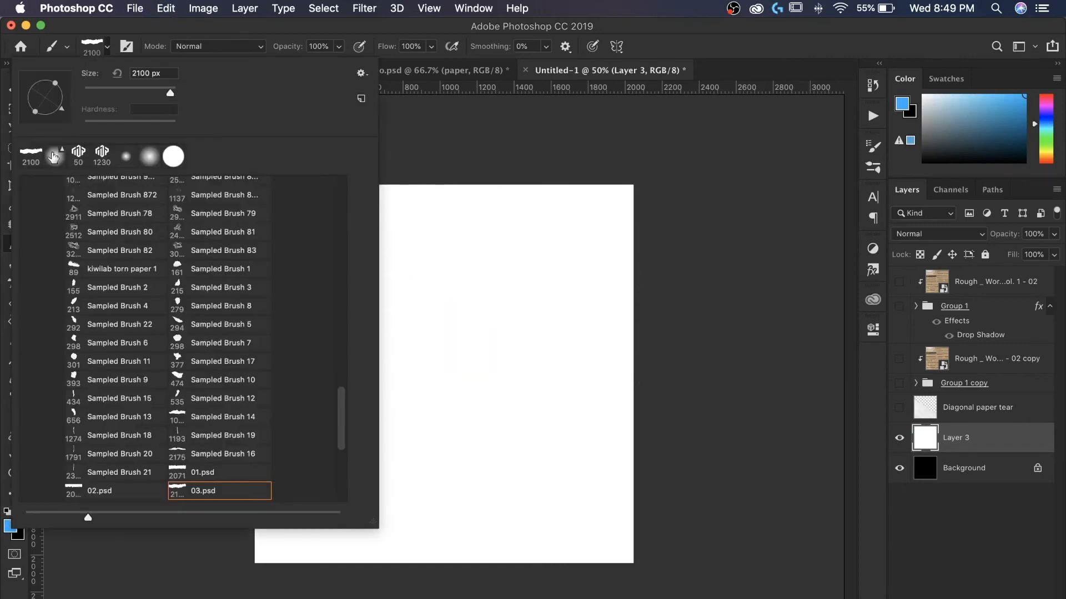
click(190, 466)
click(580, 288)
key(super+z)
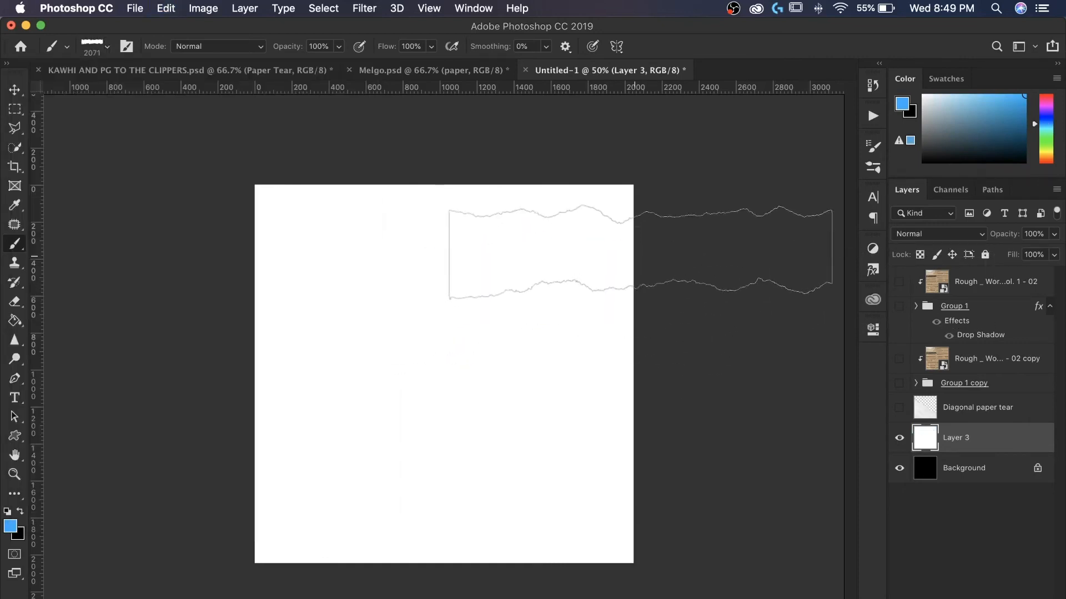
- Stamp two blue torn-paper strips onto the white layer
click(658, 268)
click(297, 455)
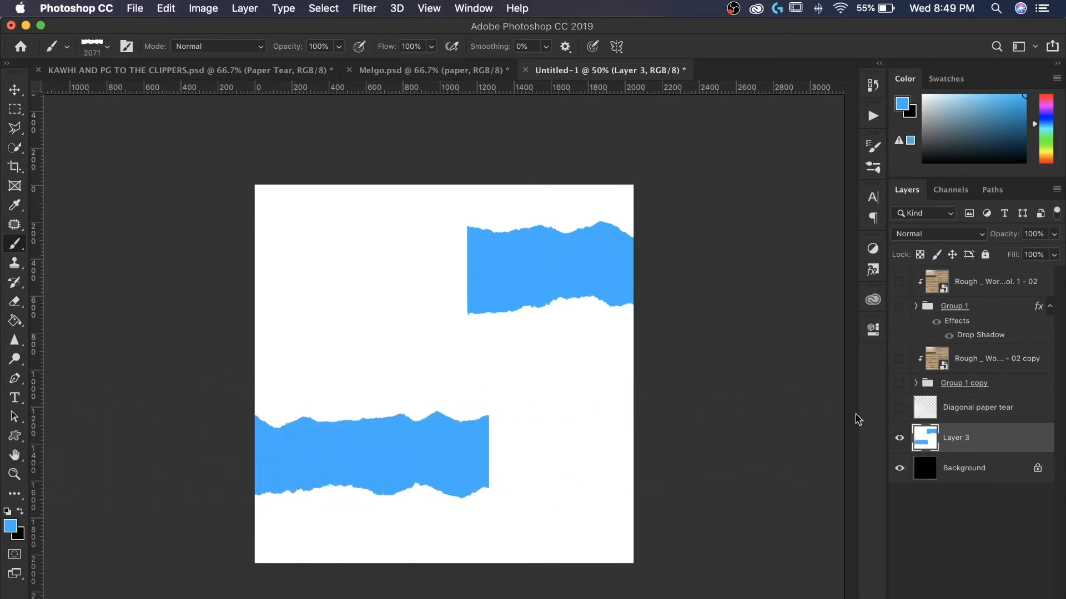
key(super+plus)
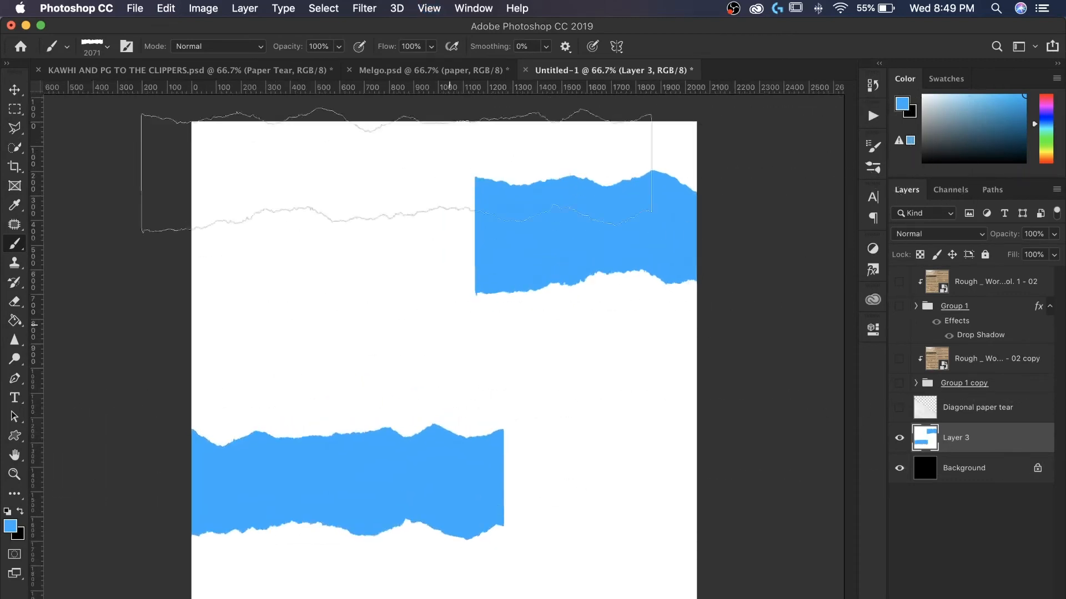
click(14, 90)
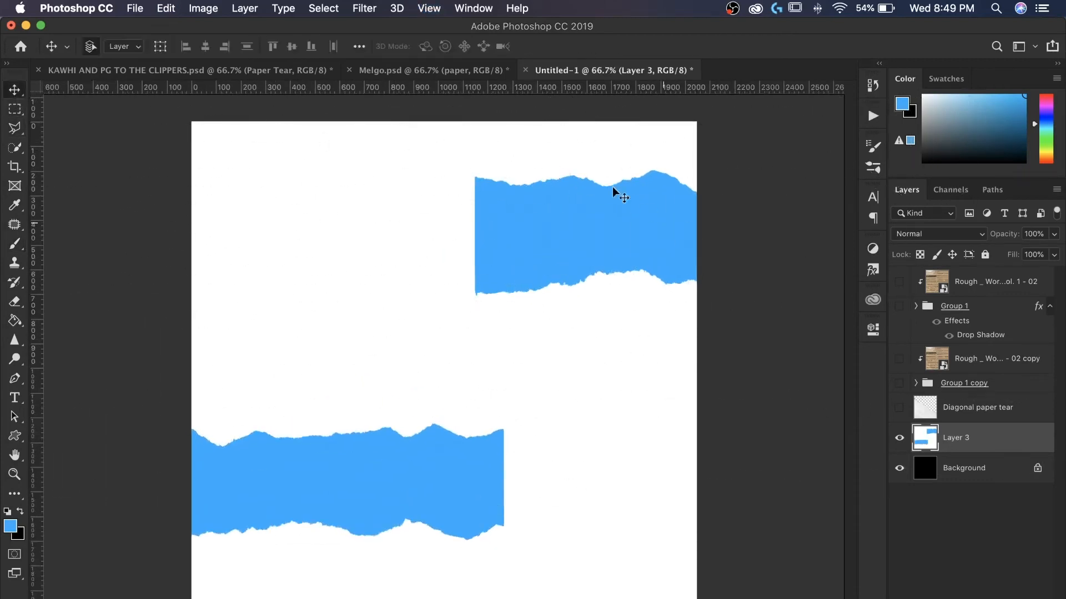
click(333, 74)
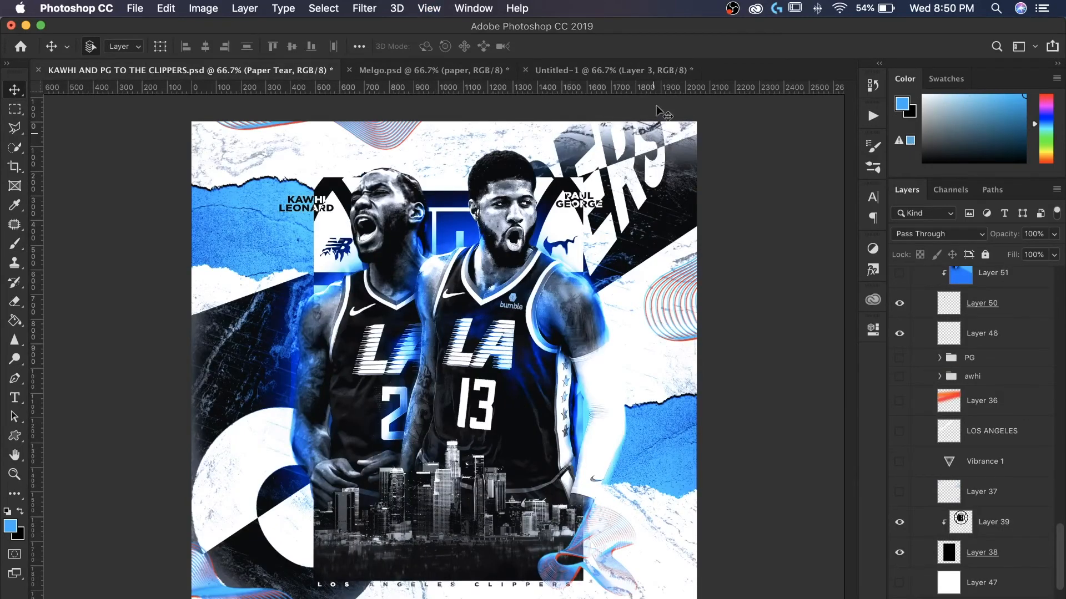
click(621, 73)
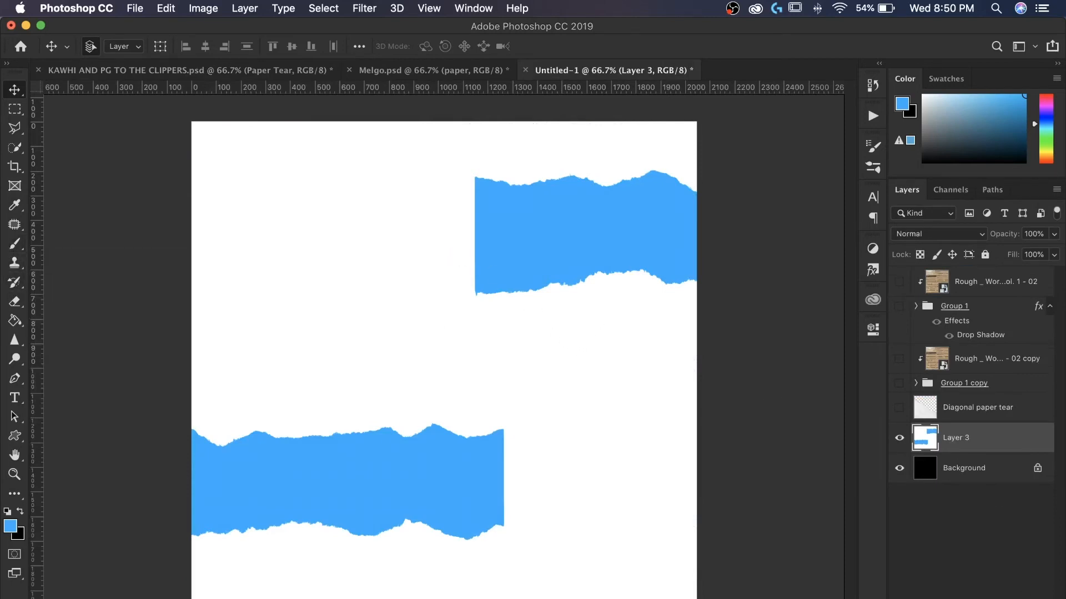
- Undo the new layer and both torn-paper stamps
click(1011, 598)
right_click(972, 470)
click(979, 487)
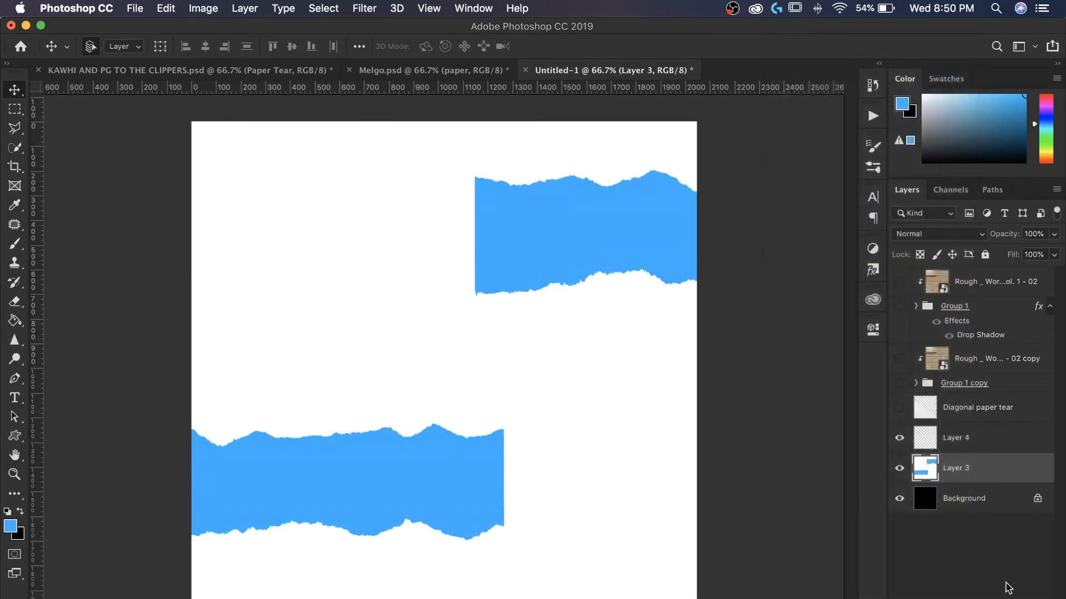
key(super+z)
key(super+z)
key(super+z)
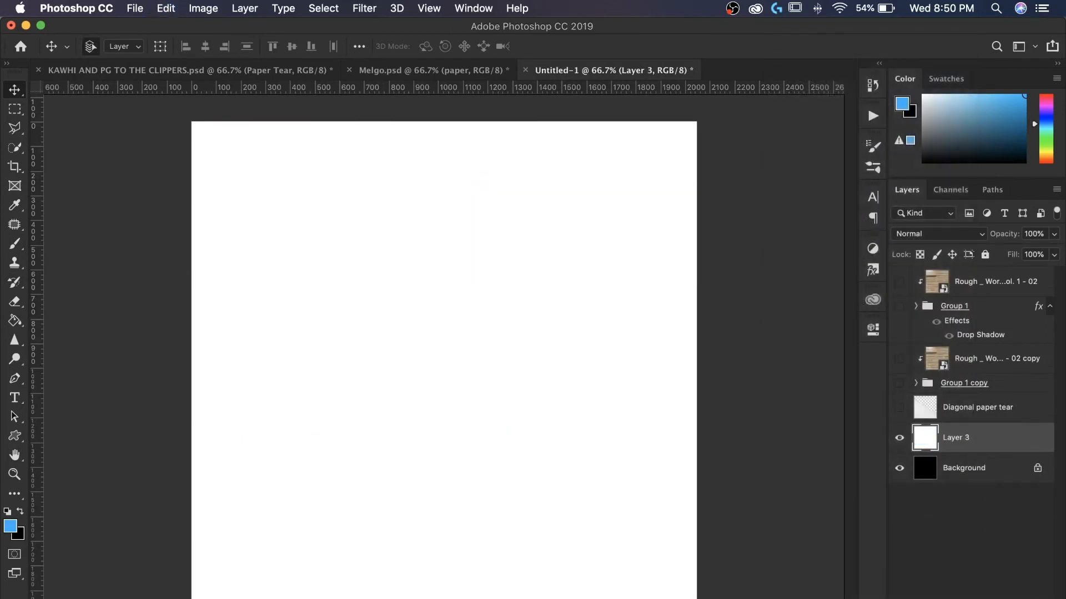
- Add a new layer and stamp two blue torn-paper strips, one upper left and one lower right
click(1012, 598)
click(17, 248)
click(217, 242)
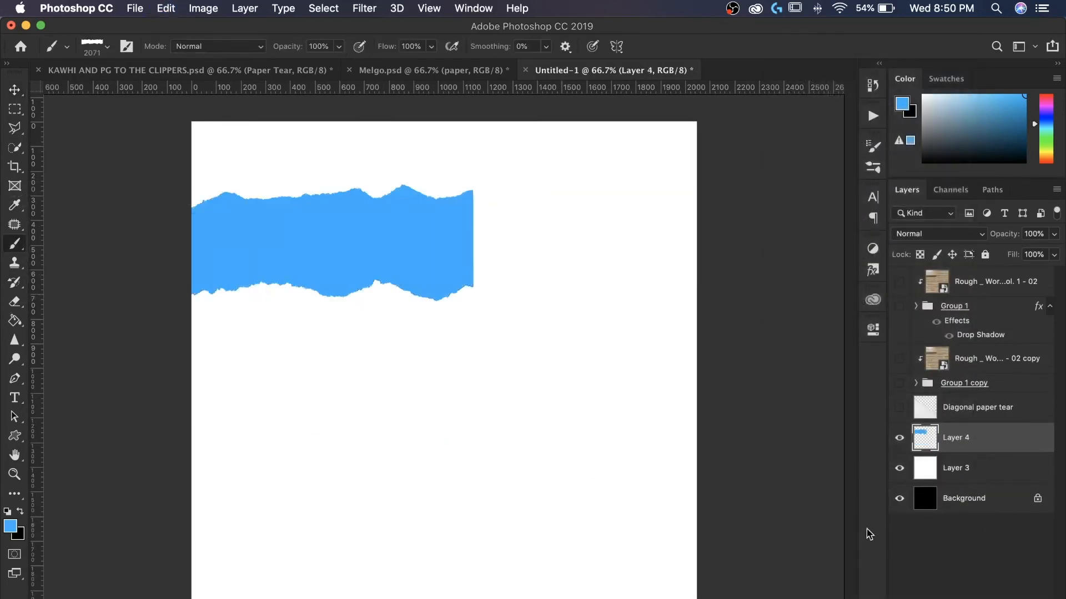
click(555, 468)
- Add an Inner Shadow to the strips layer with 53% opacity, 91° angle, 10 px distance and 8 px size
right_click(966, 440)
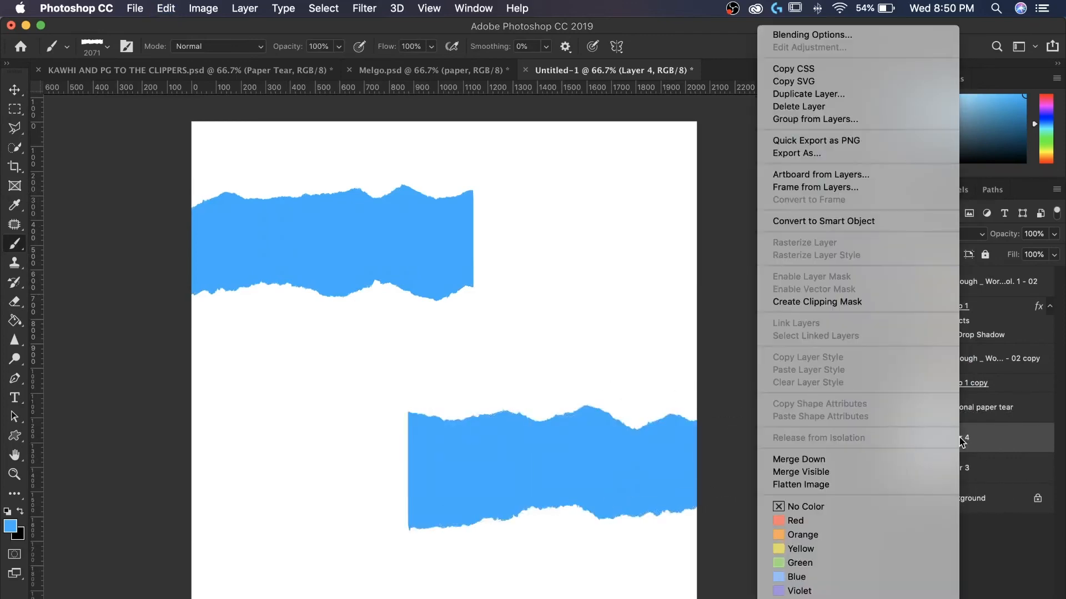
click(807, 38)
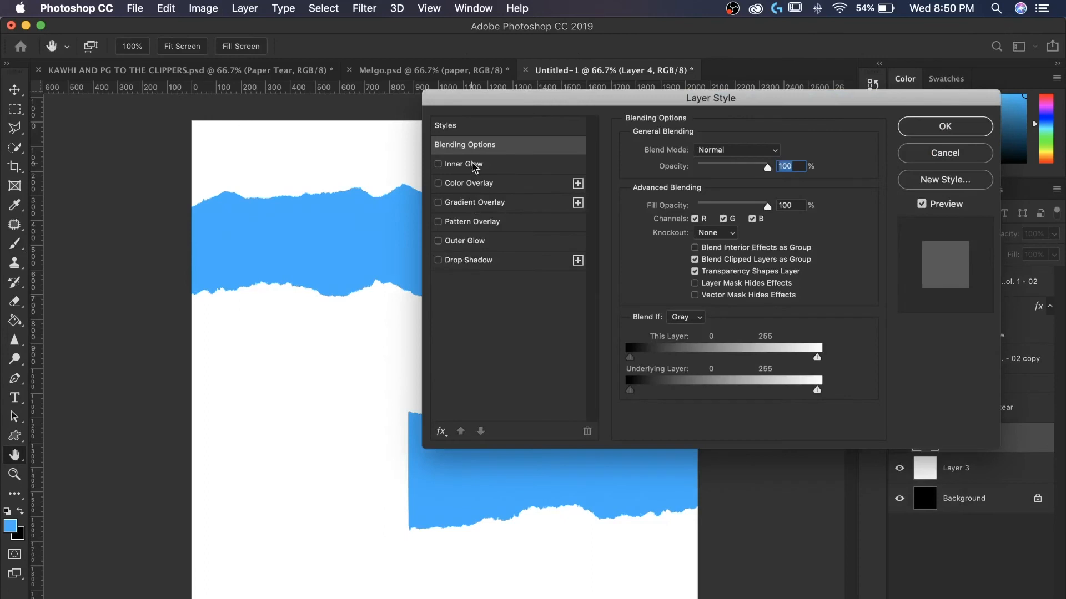
click(442, 432)
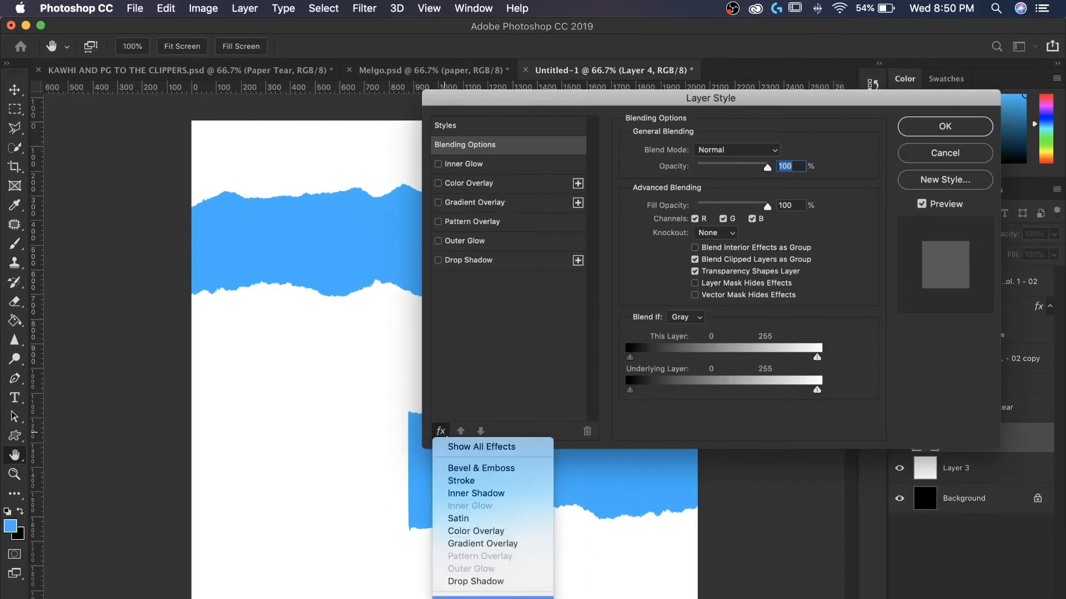
click(478, 494)
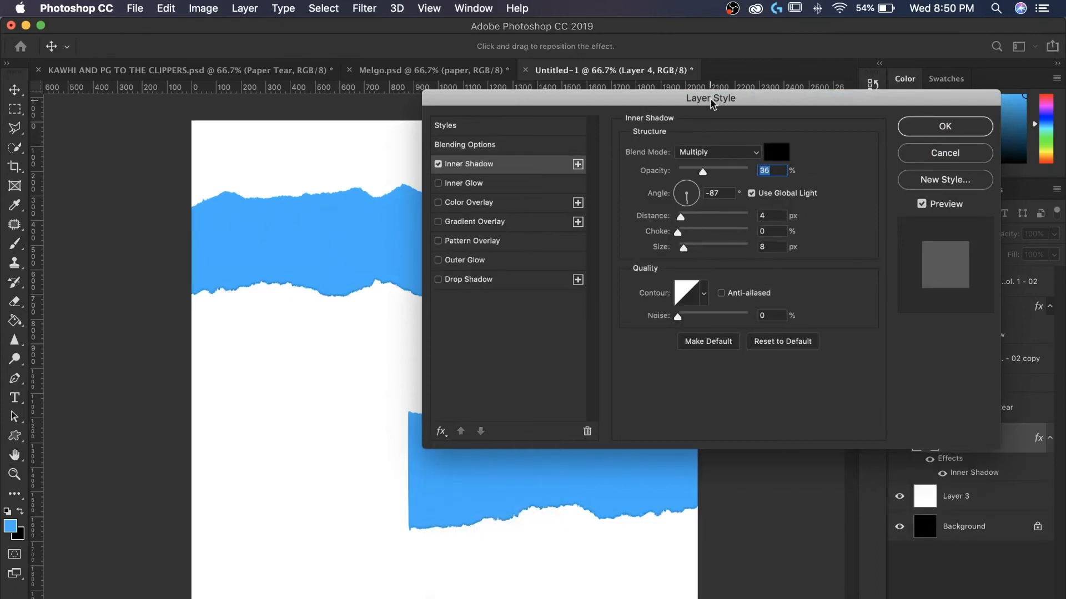
drag(712, 104, 827, 57)
drag(815, 170, 804, 124)
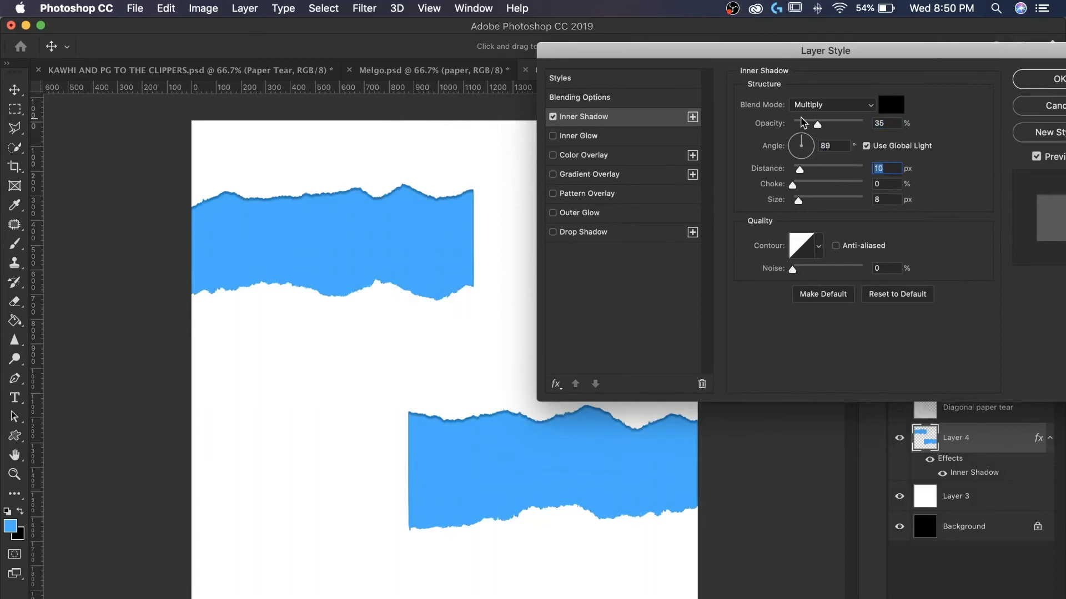
drag(801, 122, 800, 122)
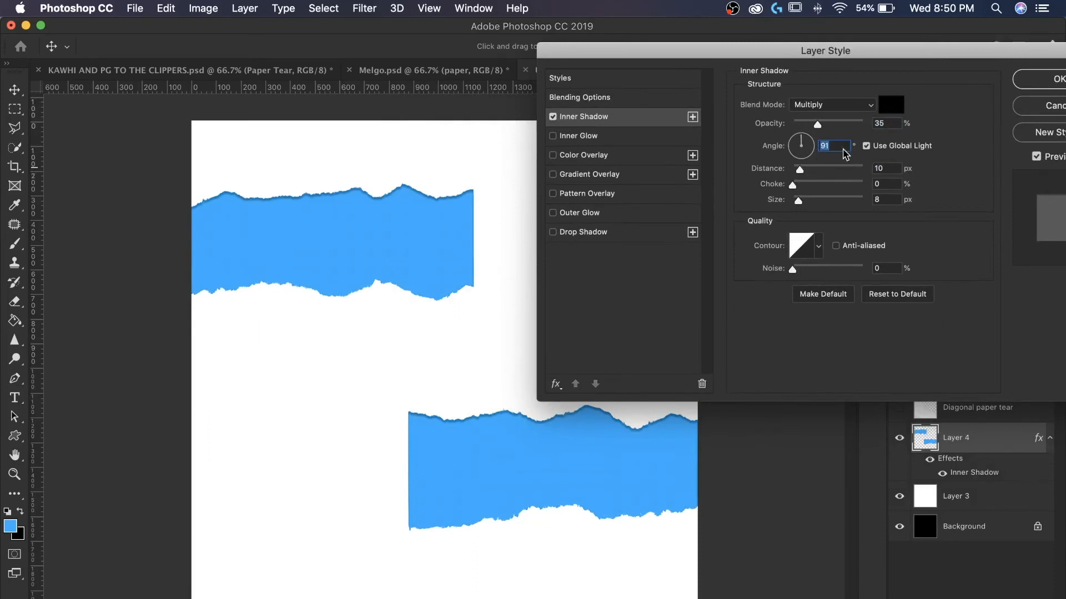
click(830, 123)
drag(845, 57, 725, 90)
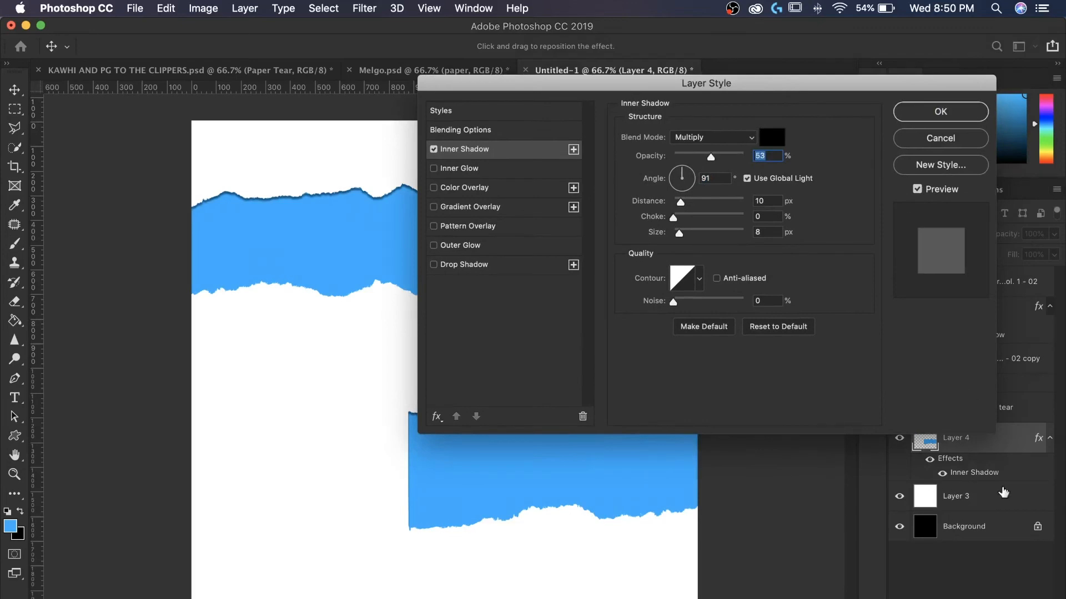
key(Return)
- Create a new layer clipped to the torn strips layer
key(alt+shift+super+n)
right_click(958, 438)
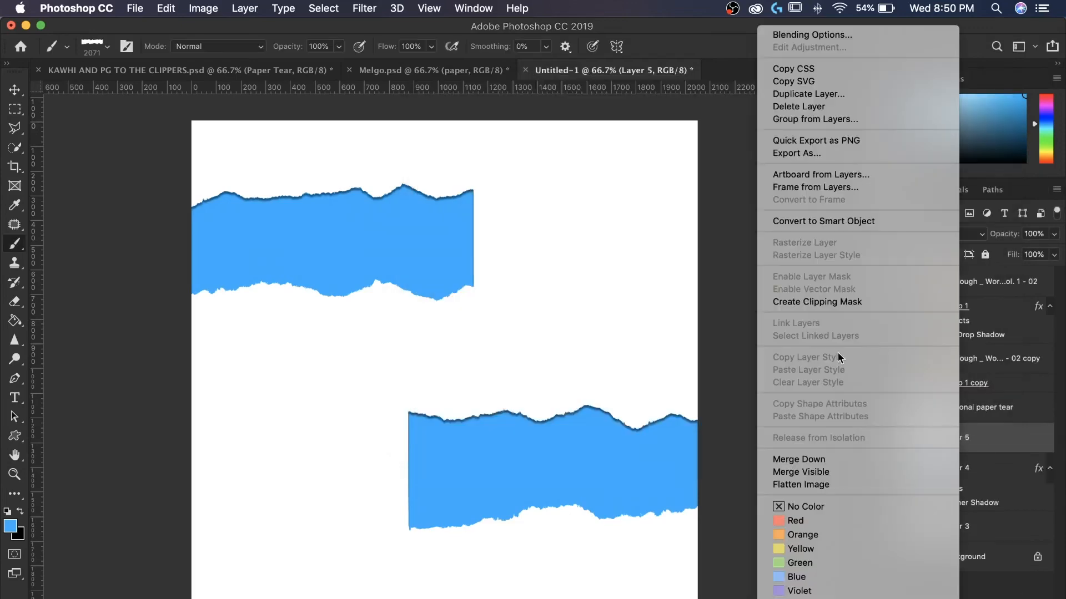
click(837, 301)
- Place organic-specs-noise-9.jpg from the Paper folder, stretch it across the canvas width and commit
key(shift+super+p)
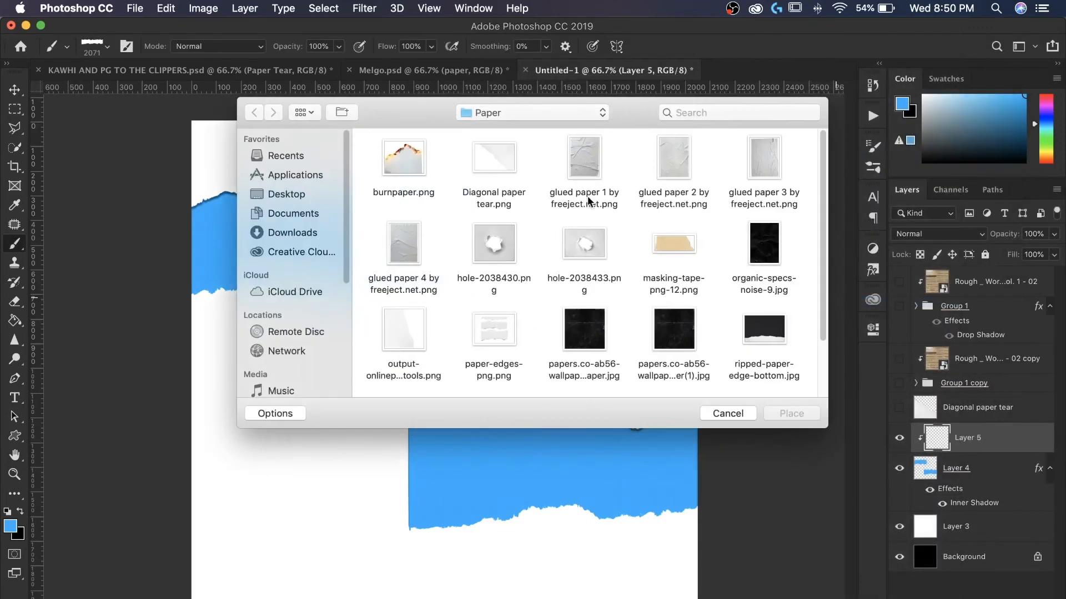
double_click(758, 255)
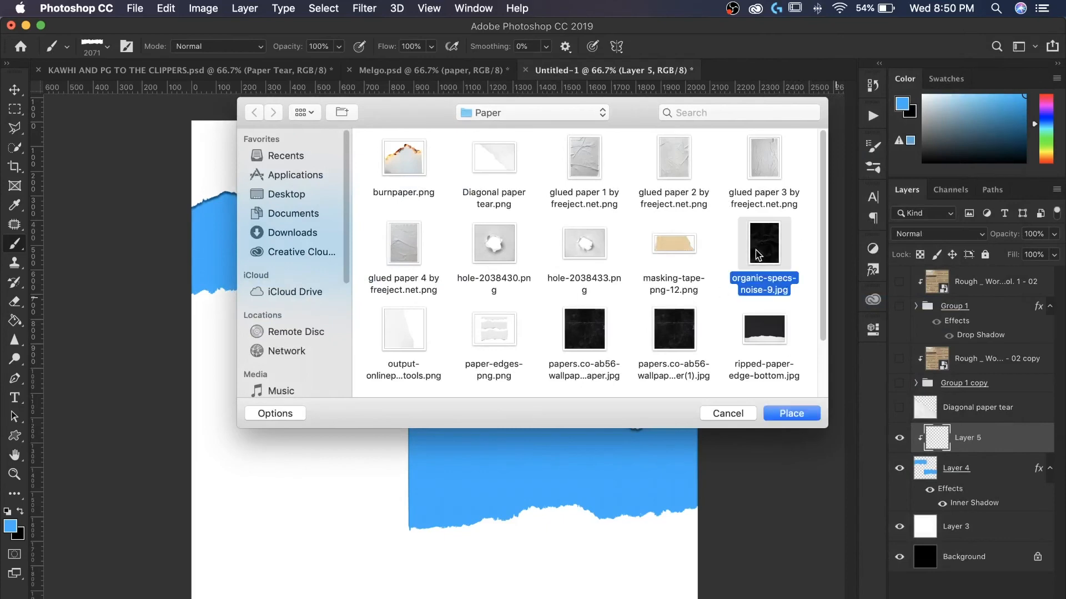
drag(625, 374, 844, 374)
drag(264, 375, 149, 373)
click(584, 47)
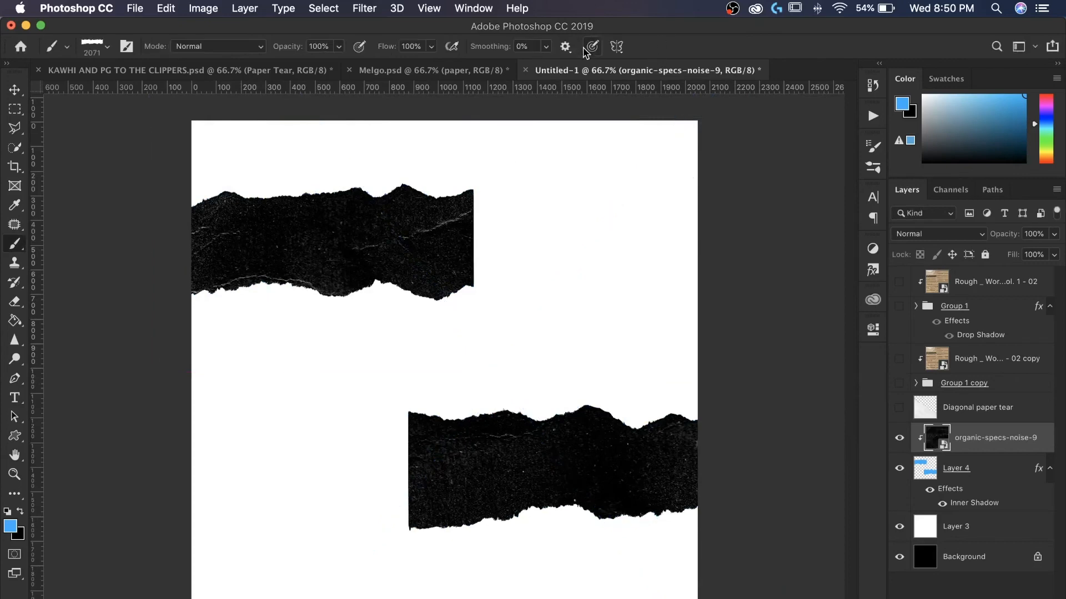
- Invert the noise texture and set its blend mode to Multiply
key(super+i)
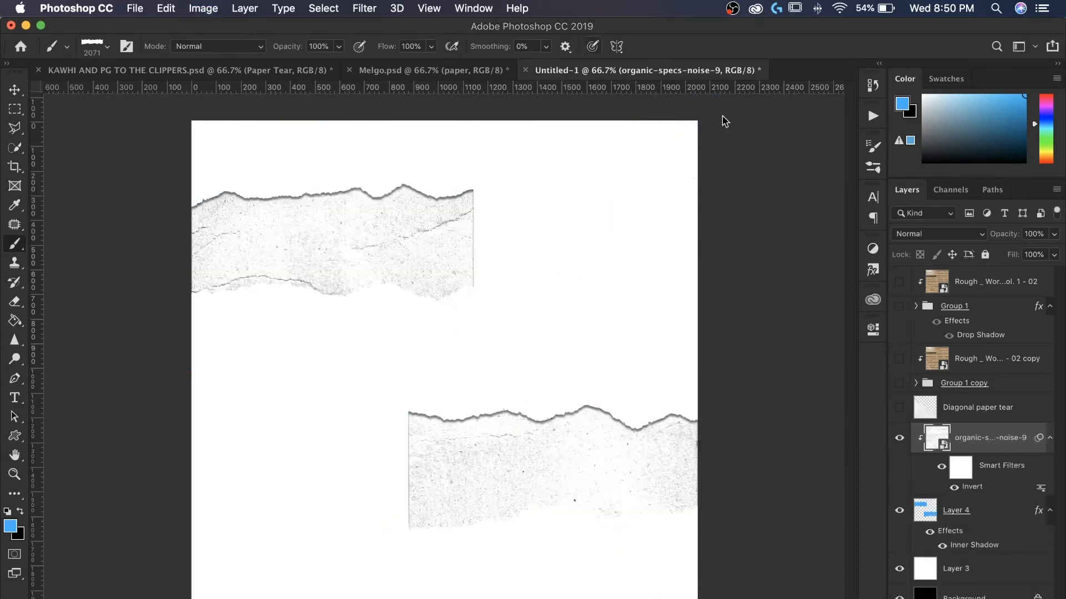
click(929, 229)
click(915, 280)
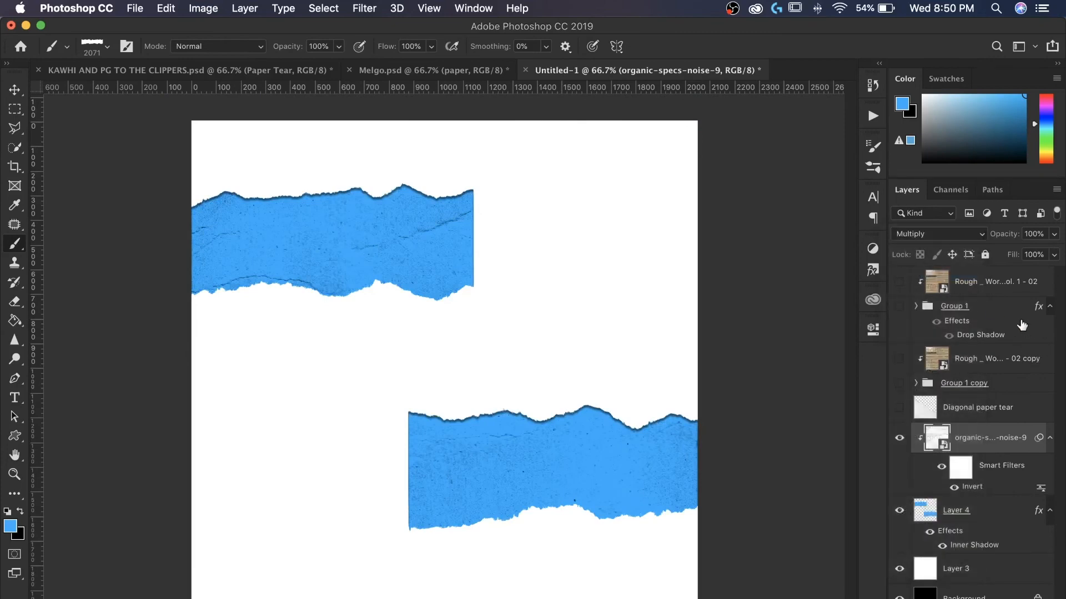
- Add an Exposure adjustment layer above the cardboard layer with exposure +0.39, offset +0.0588 and gamma correction 0.65
click(993, 284)
click(872, 248)
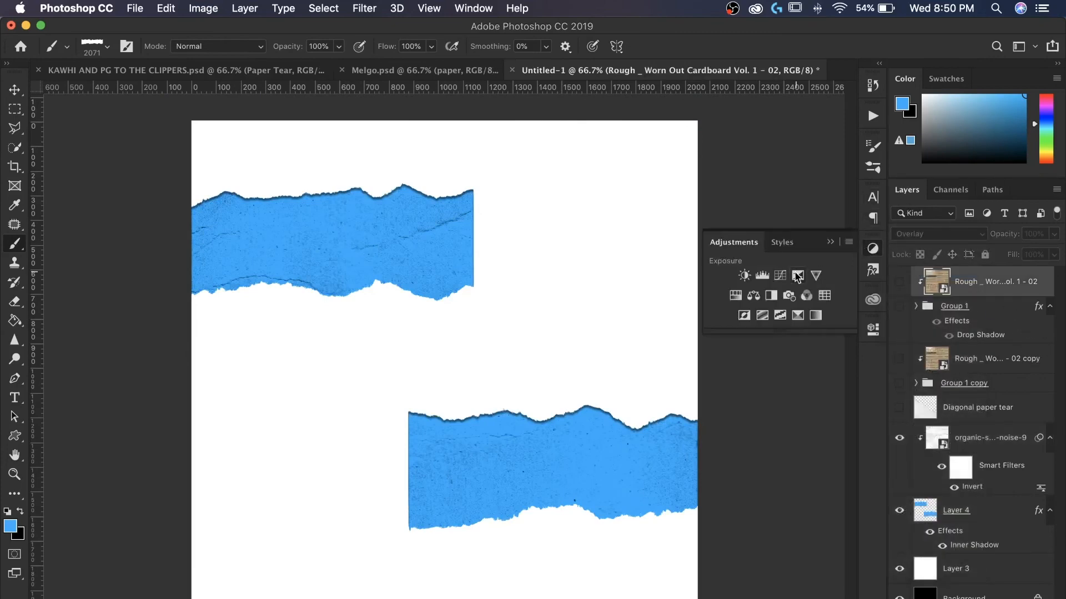
click(797, 276)
drag(746, 405, 772, 465)
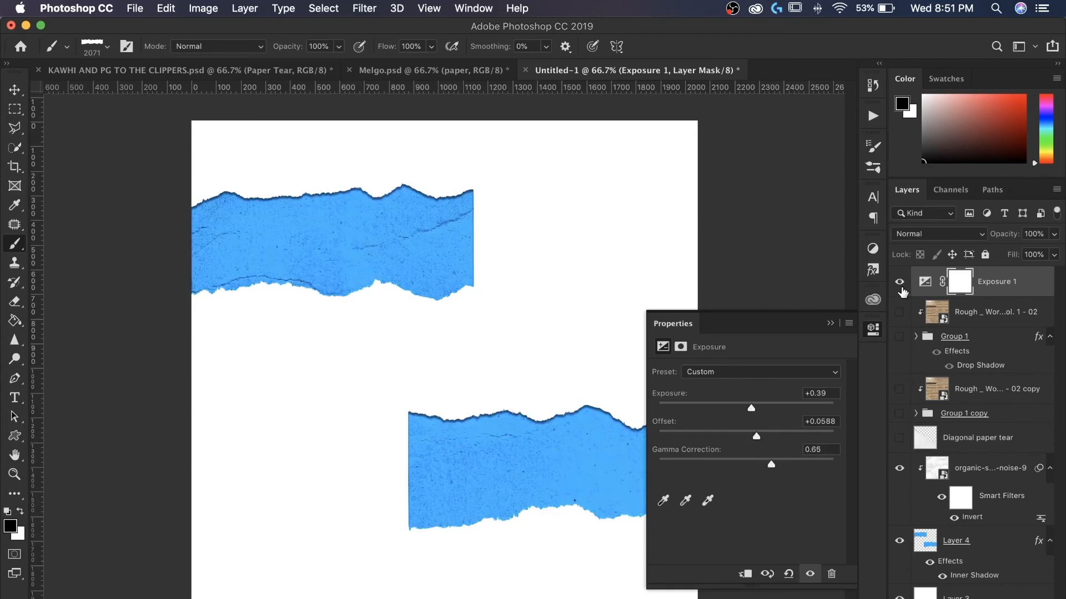
- Hide the blue strips layer and show the cardboard layers, both paper-tear groups and the Diagonal paper tear layer
click(900, 541)
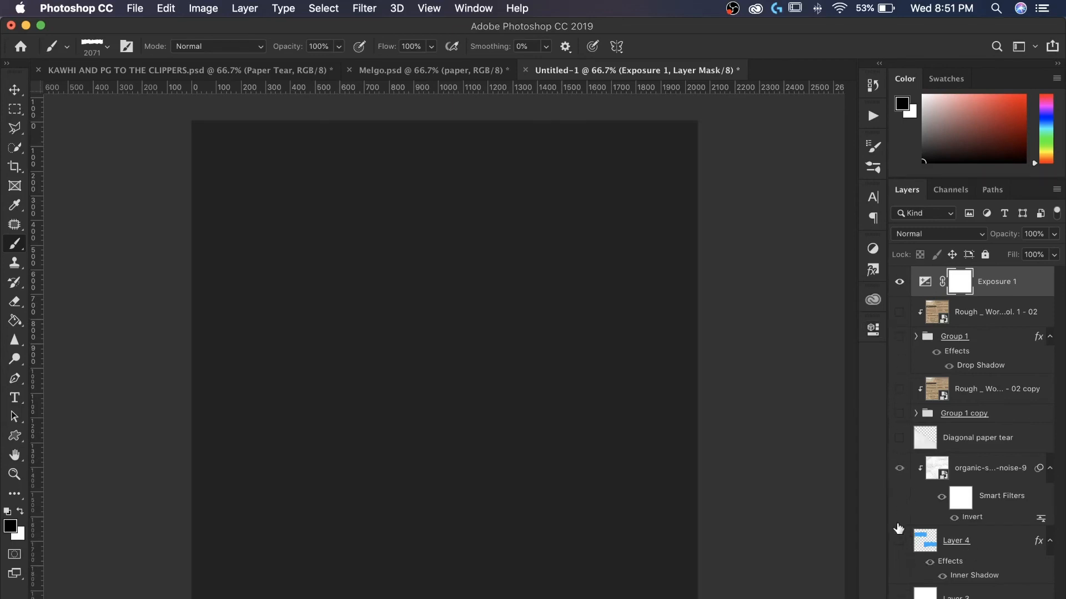
drag(899, 312, 900, 339)
click(899, 414)
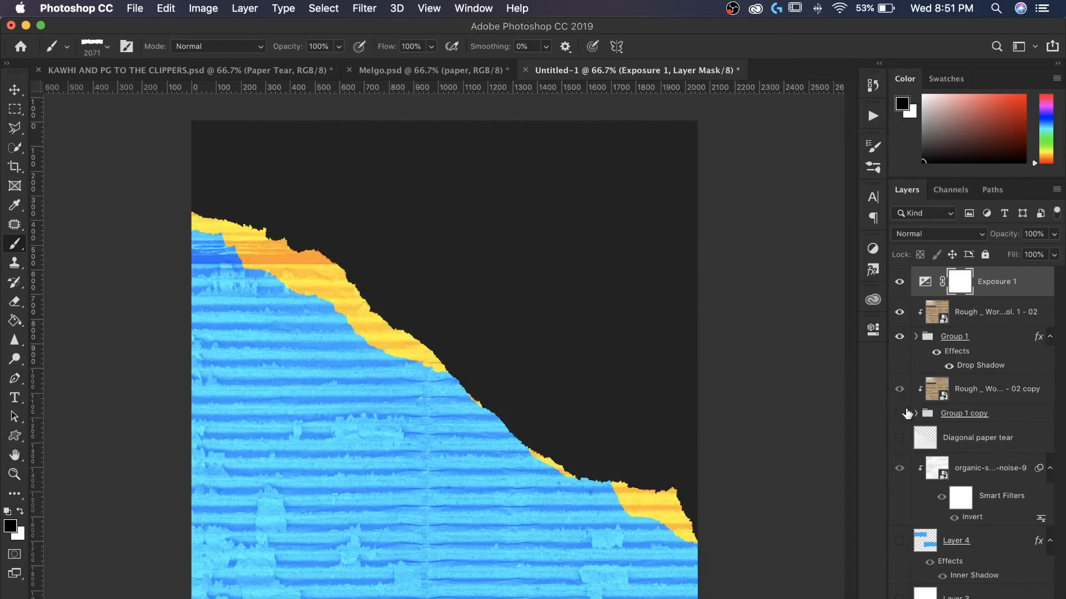
click(900, 413)
click(900, 438)
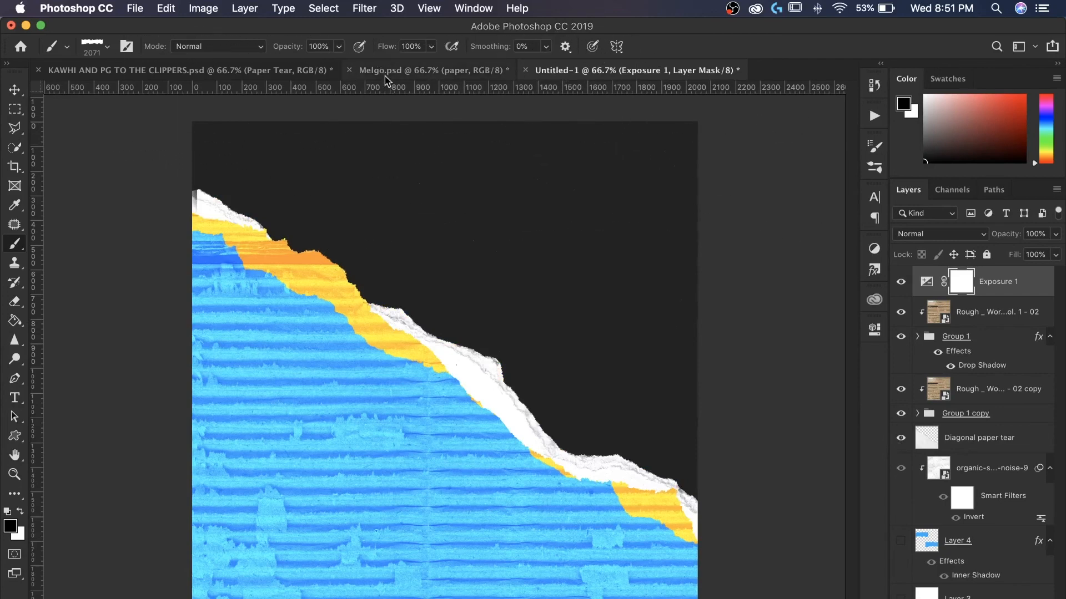
- Switch between the Melgo and Kawhi poster documents to compare them as references
click(508, 226)
key(super+z)
click(391, 77)
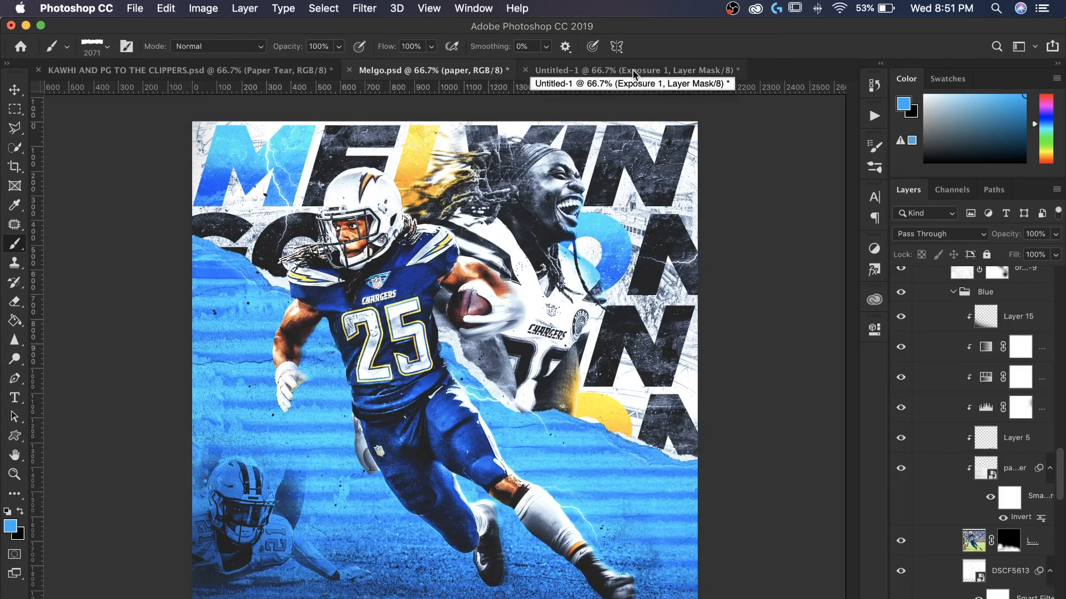
click(196, 70)
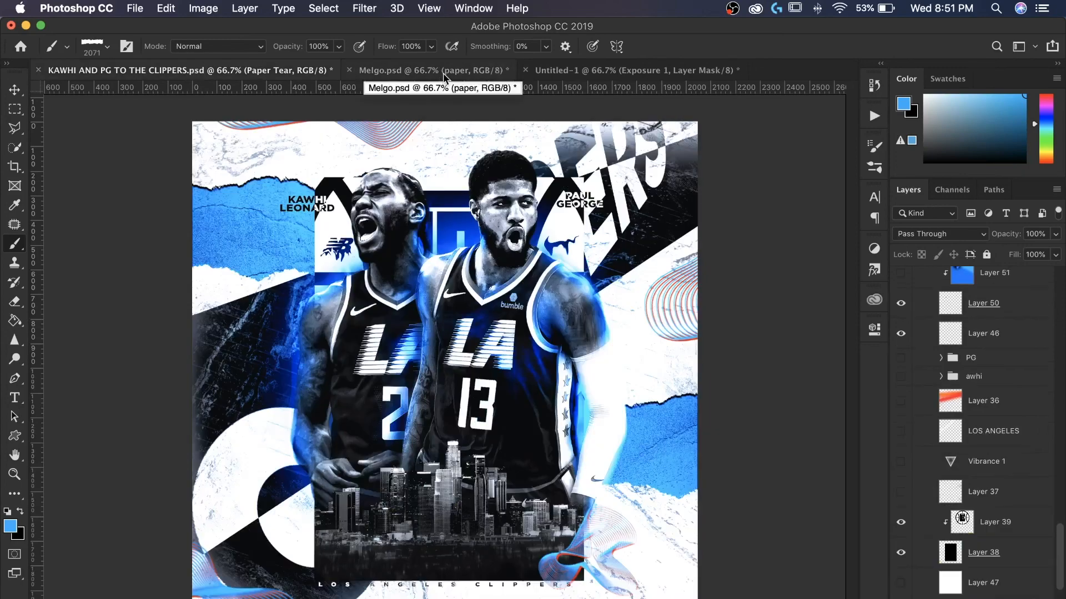
click(443, 70)
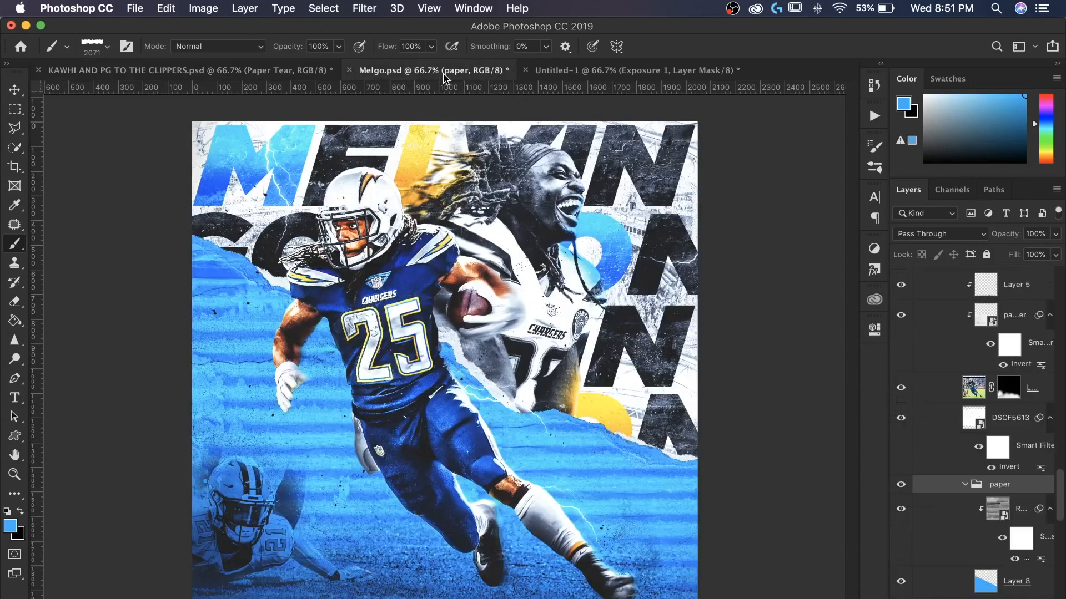